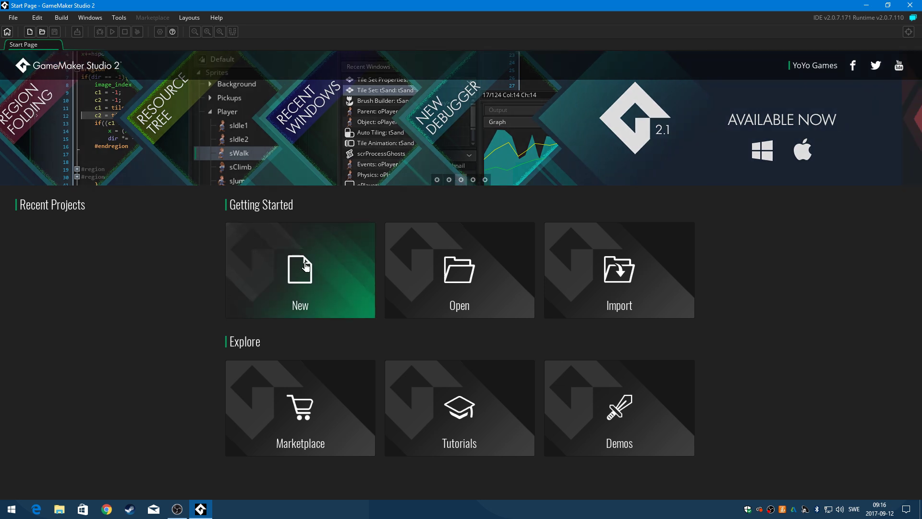
Create a new Drag and Drop project saved as Mazegame, then minimize GameMaker
{"action": "left_click", "coordinate": [305, 267]}
{"action": "left_click", "coordinate": [306, 267]}
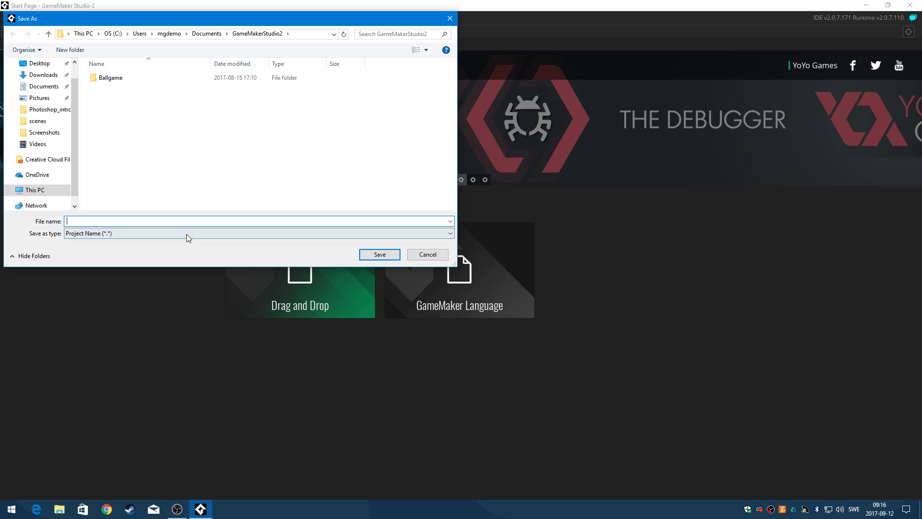
{"action": "mouse_move", "coordinate": [311, 20]}
{"action": "left_mouse_down"}
{"action": "mouse_move", "coordinate": [710, 171]}
{"action": "mouse_move", "coordinate": [635, 133]}
{"action": "left_mouse_up"}
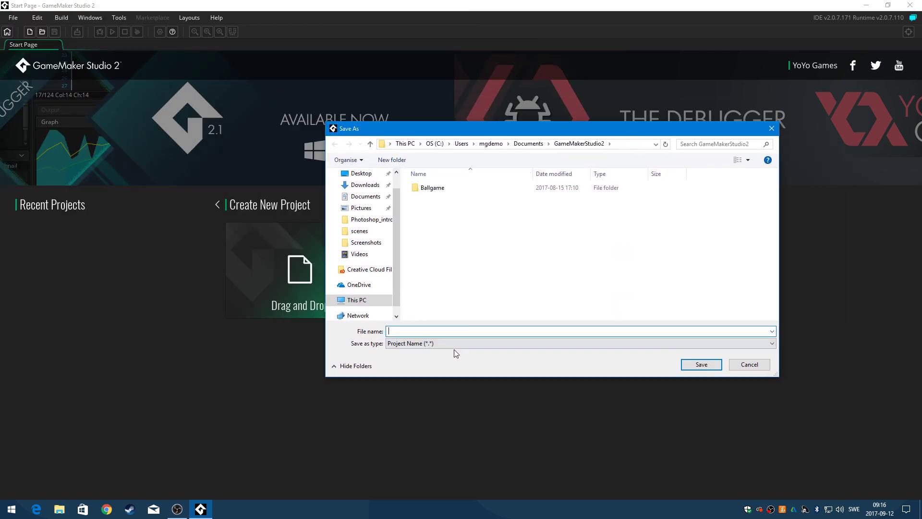
{"action": "type", "text": "M"}
{"action": "type", "text": "aze"}
{"action": "type", "text": "game"}
{"action": "left_click", "coordinate": [685, 365]}
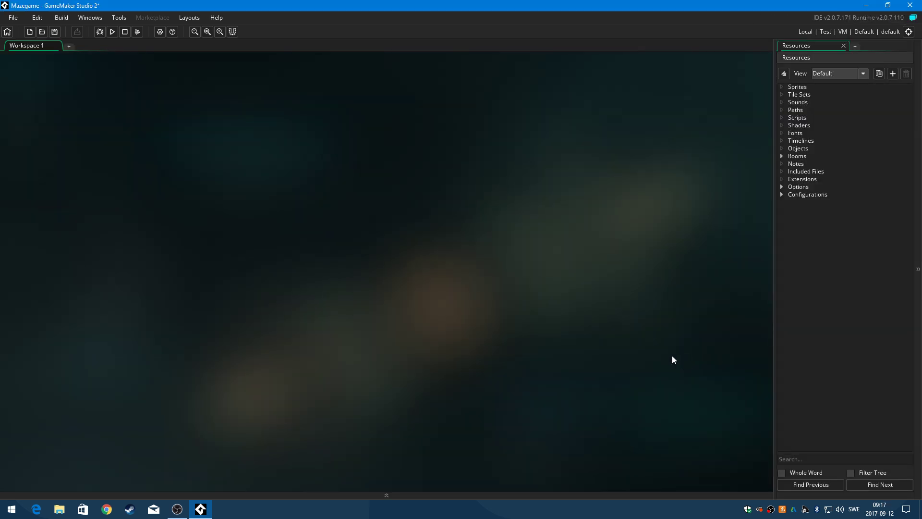
{"action": "left_click", "coordinate": [868, 6]}
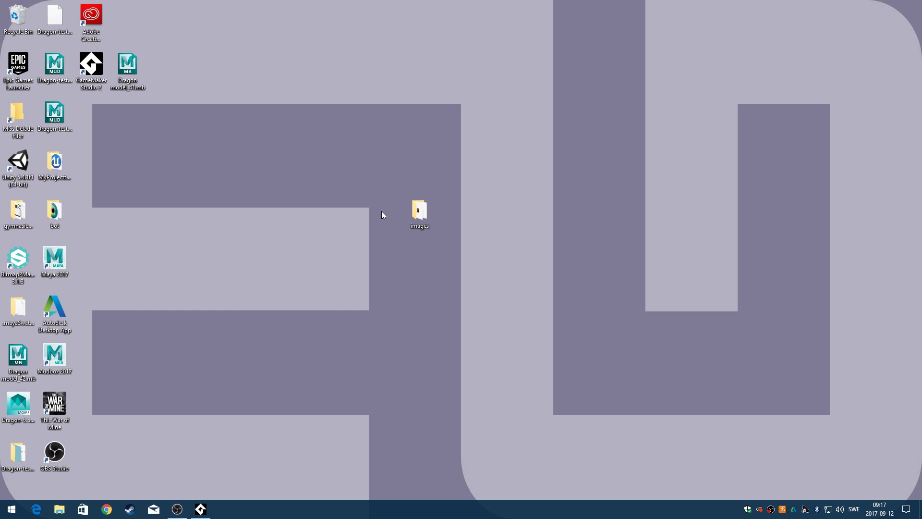
Move the desktop images folder into Documents > GameMakerStudio2 > Mazegame, then return to GameMaker
{"action": "left_click", "coordinate": [59, 509]}
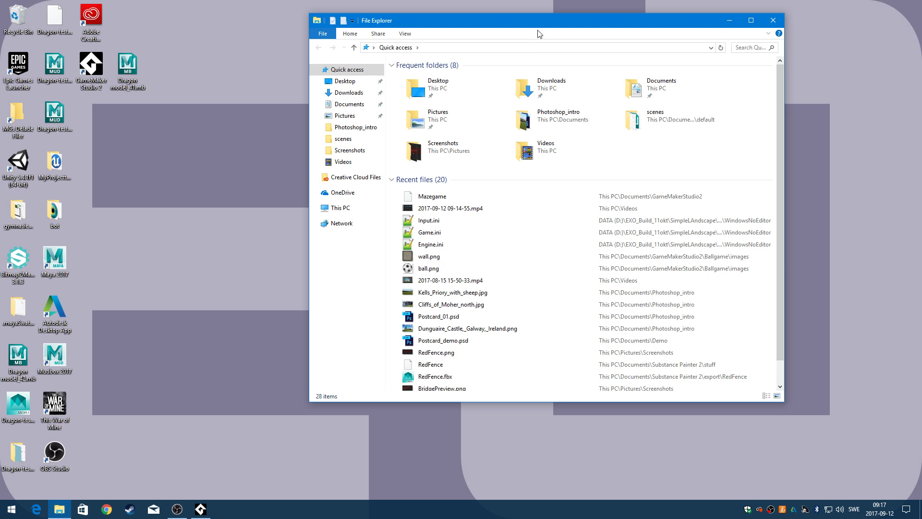
{"action": "mouse_move", "coordinate": [538, 22]}
{"action": "left_mouse_down"}
{"action": "mouse_move", "coordinate": [180, 118]}
{"action": "mouse_move", "coordinate": [156, 63]}
{"action": "left_mouse_up"}
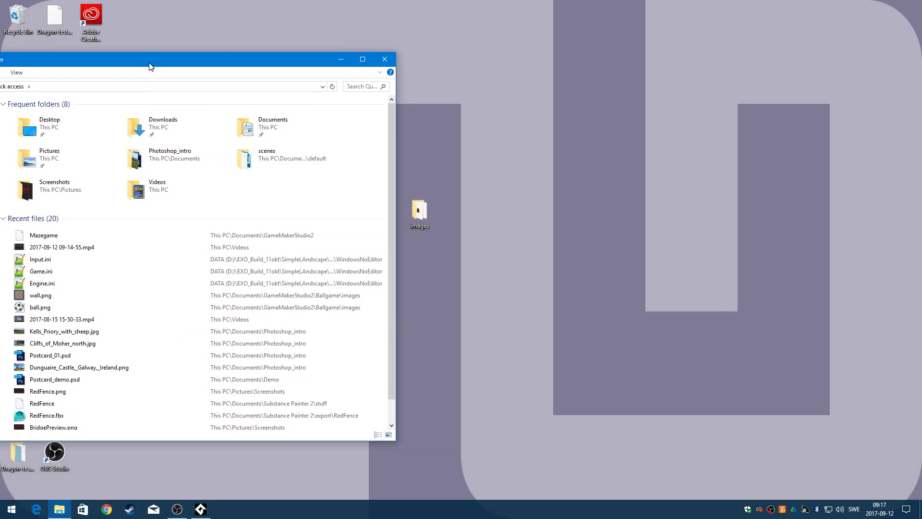
{"action": "double_click", "coordinate": [245, 129]}
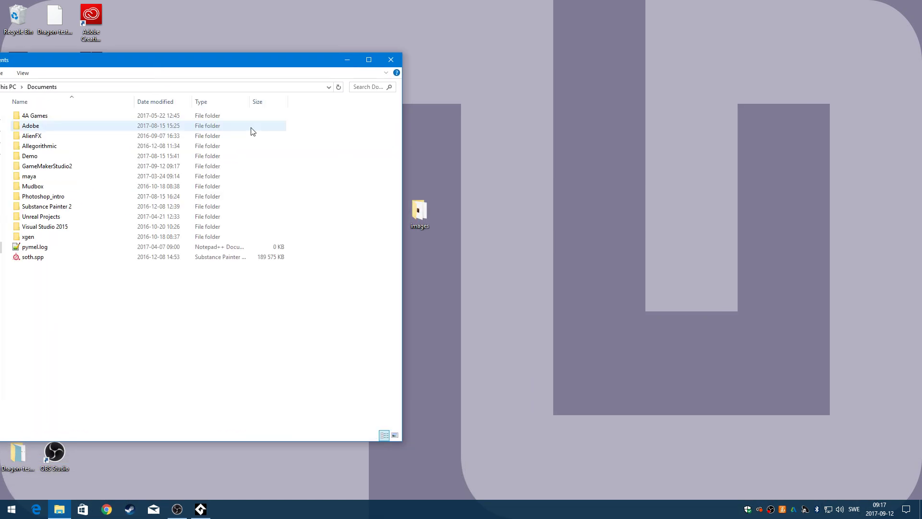
{"action": "double_click", "coordinate": [89, 166]}
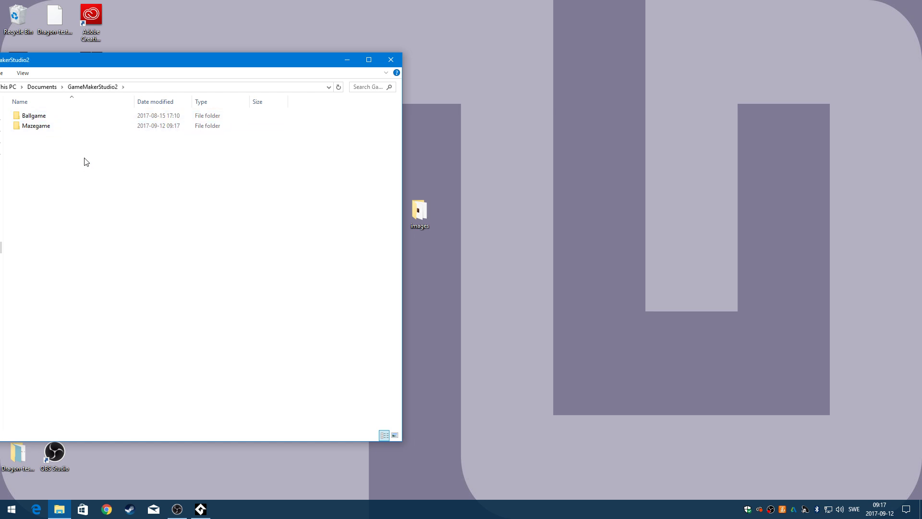
{"action": "double_click", "coordinate": [72, 126]}
{"action": "left_click_drag", "start_coordinate": [433, 234], "coordinate": [65, 200]}
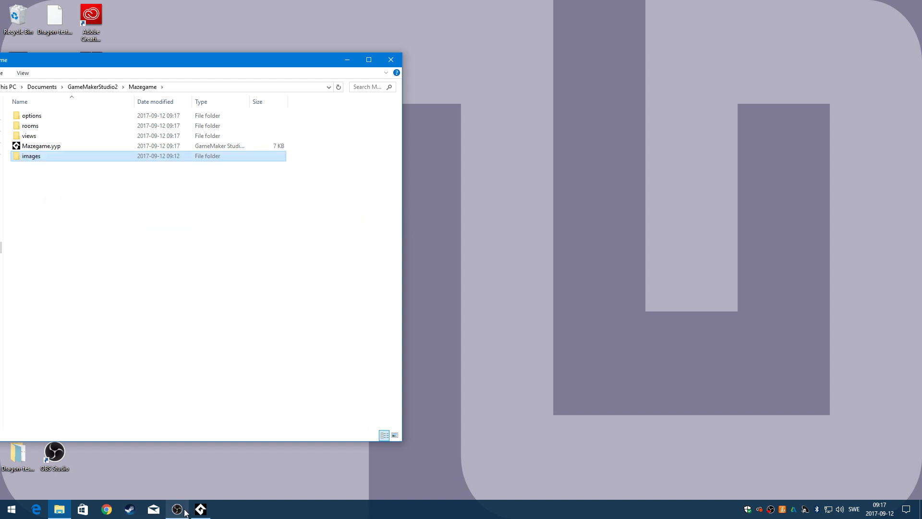
{"action": "left_click", "coordinate": [201, 509]}
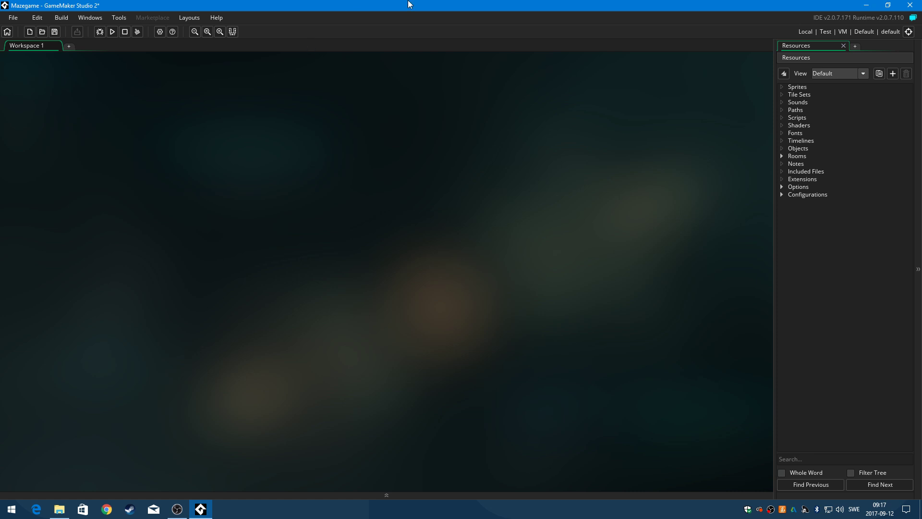
Create a new sprite in the Sprites group and rename it sprPlayer
{"action": "left_click", "coordinate": [783, 86]}
{"action": "right_click", "coordinate": [831, 90]}
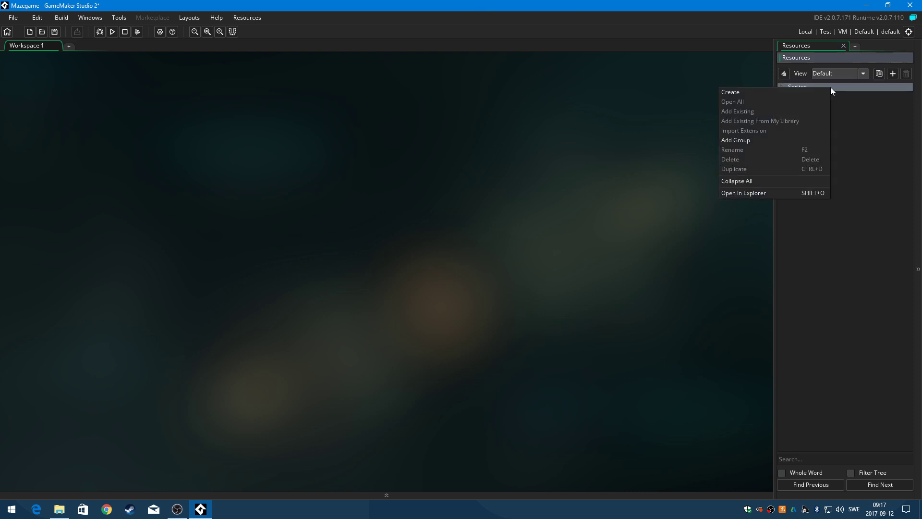
{"action": "left_click", "coordinate": [792, 92]}
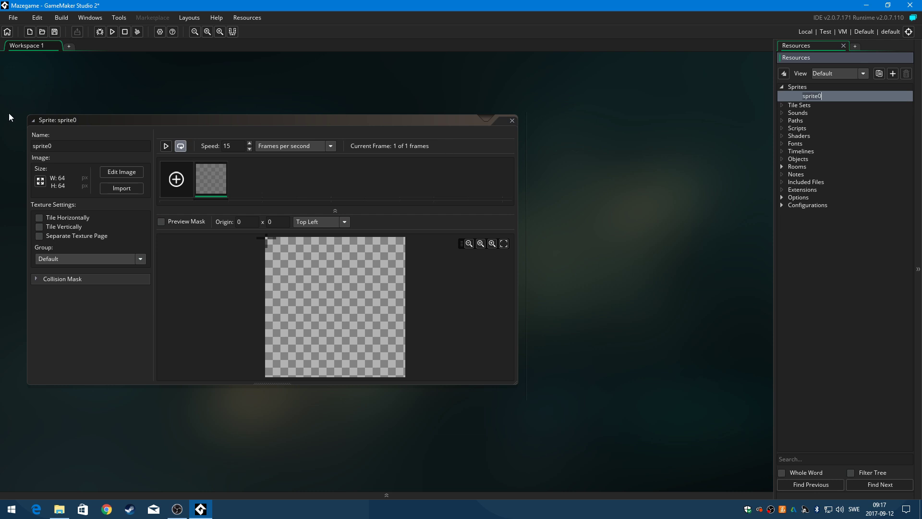
{"action": "left_click", "coordinate": [60, 146]}
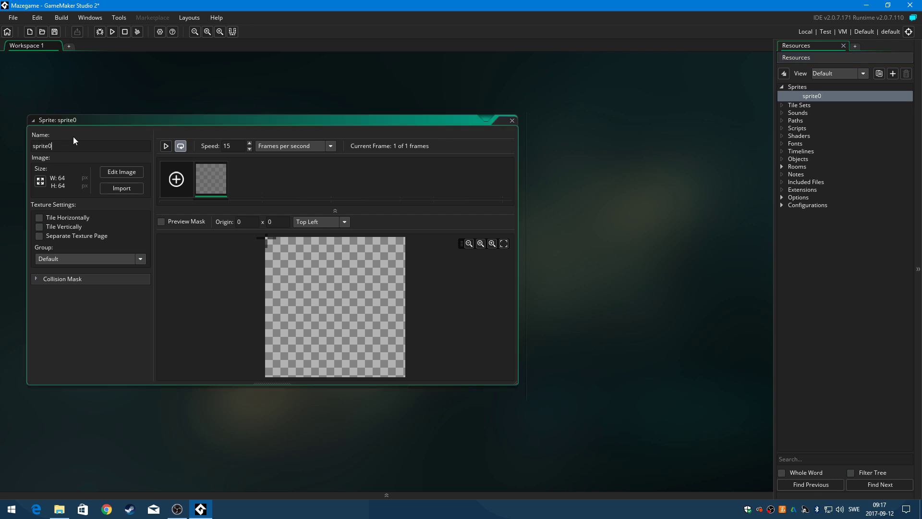
{"action": "key", "text": "BackSpace"}
{"action": "key", "text": "BackSpace"}
{"action": "type", "text": "Player"}
Import Mazegame/images/player.png into sprPlayer, turning off the import warning
{"action": "left_click", "coordinate": [118, 192]}
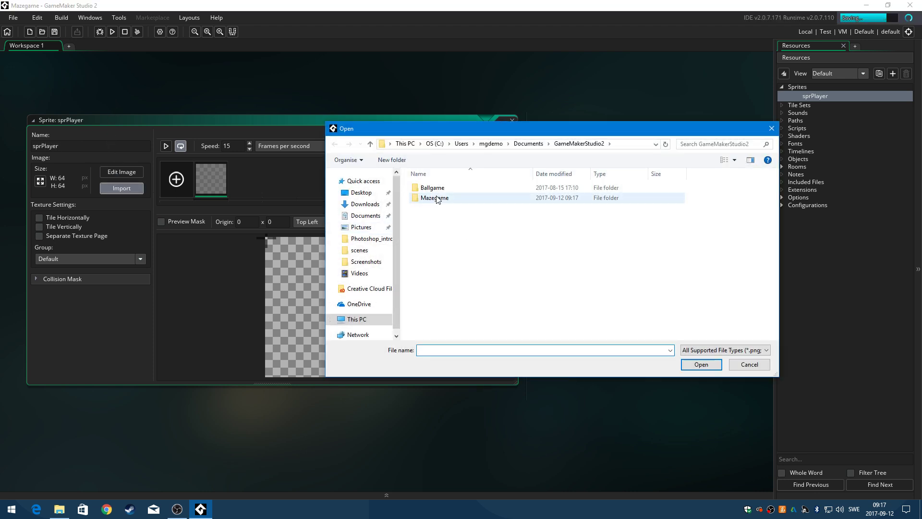
{"action": "left_click", "coordinate": [437, 199]}
{"action": "double_click", "coordinate": [437, 198]}
{"action": "double_click", "coordinate": [435, 188]}
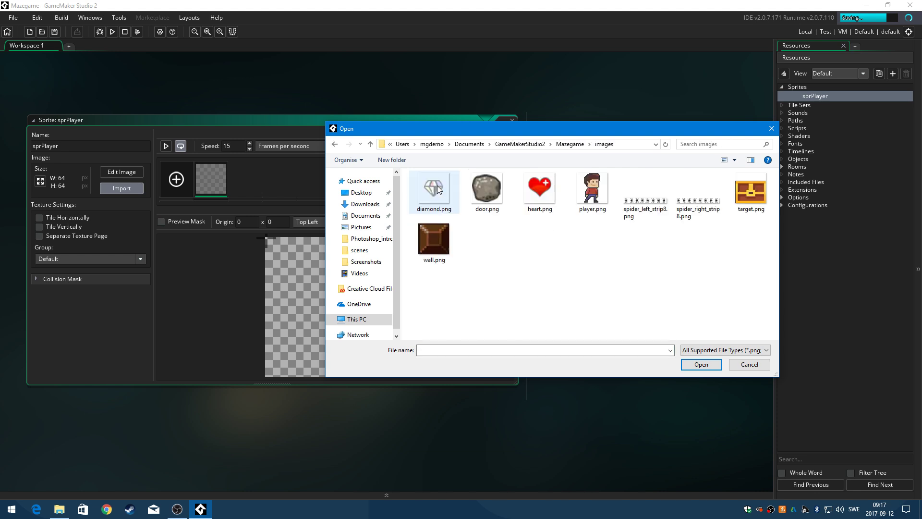
{"action": "left_click", "coordinate": [571, 203]}
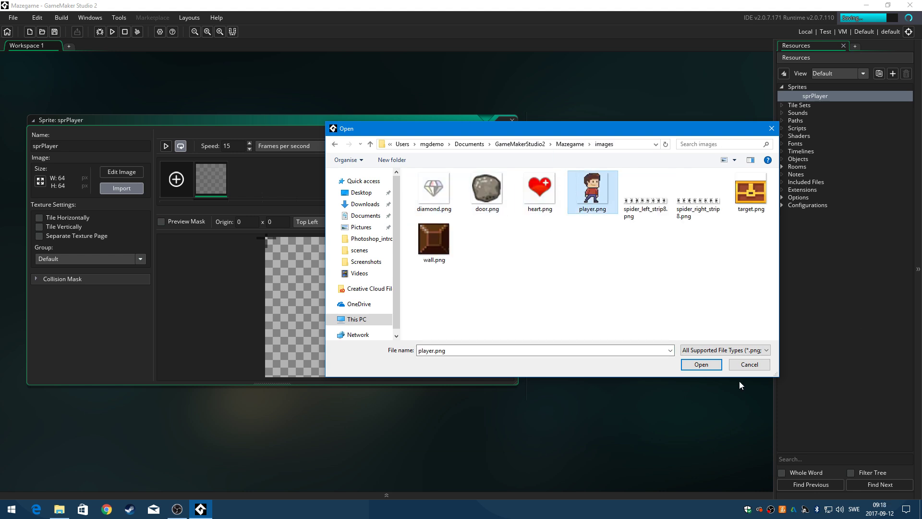
{"action": "left_click", "coordinate": [716, 364]}
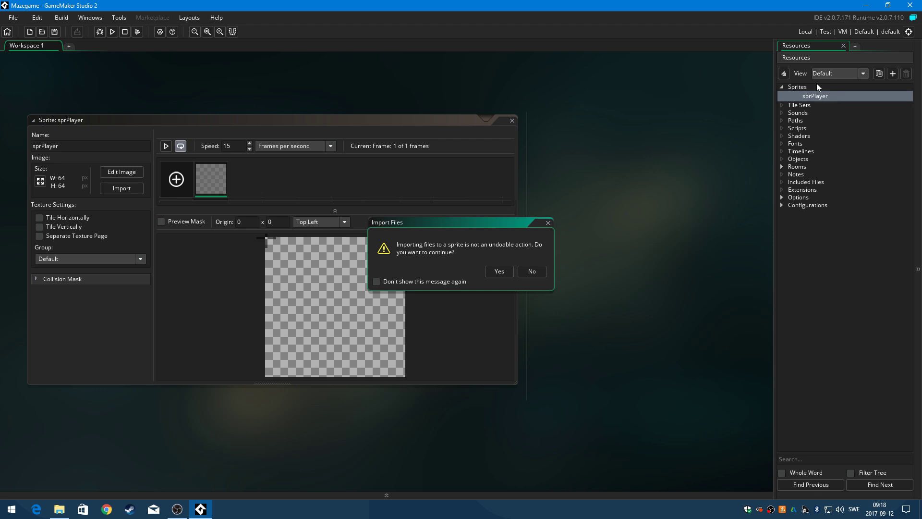
{"action": "left_click", "coordinate": [375, 283]}
{"action": "left_click", "coordinate": [504, 271]}
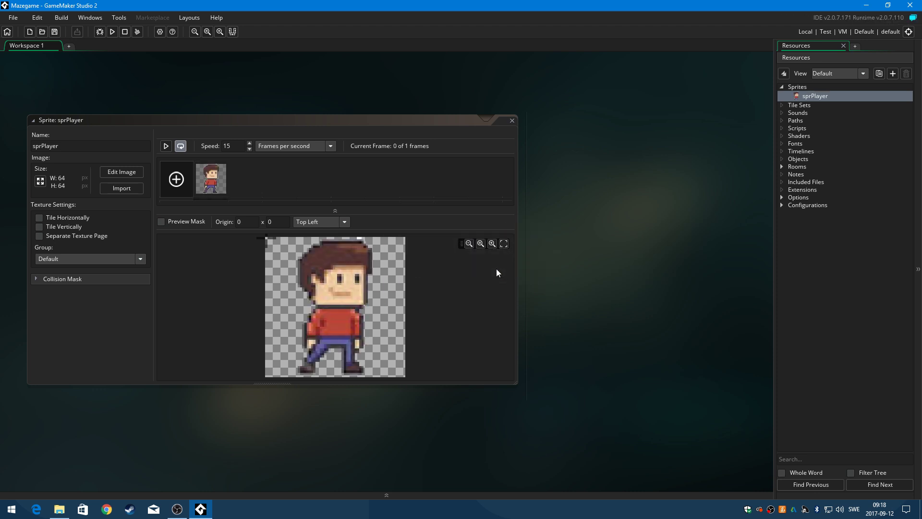
{"action": "right_click", "coordinate": [810, 88]}
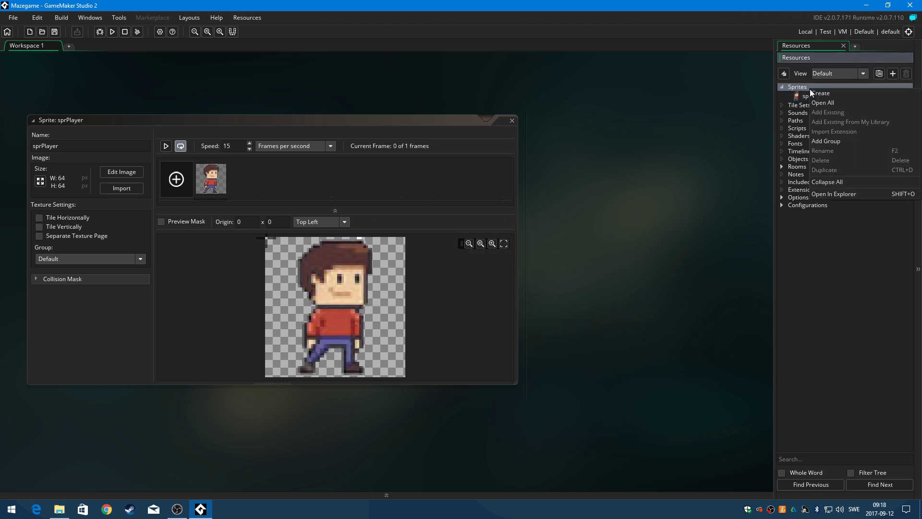
Create a sprite named sprTarget and import the target.png treasure chest image
{"action": "left_click", "coordinate": [827, 93]}
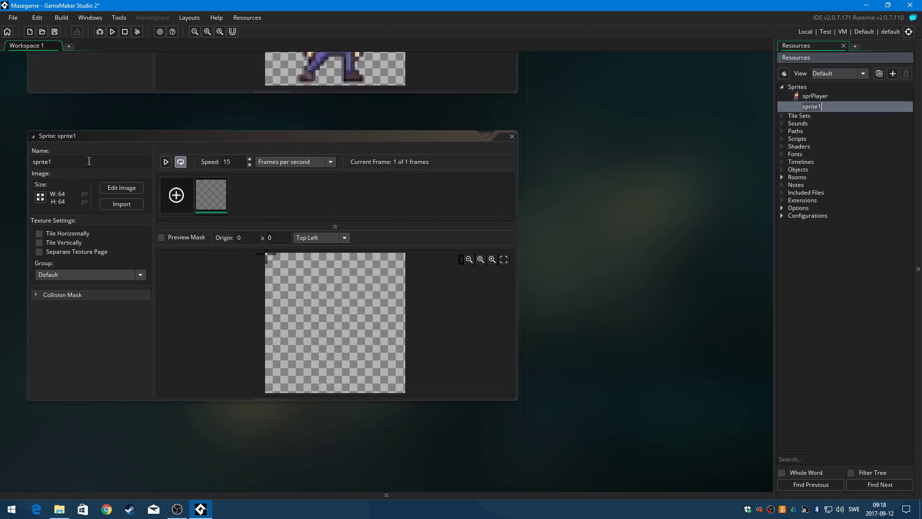
{"action": "left_click", "coordinate": [87, 163]}
{"action": "key", "text": "BackSpace"}
{"action": "key", "text": "BackSpace"}
{"action": "key", "text": "BackSpace"}
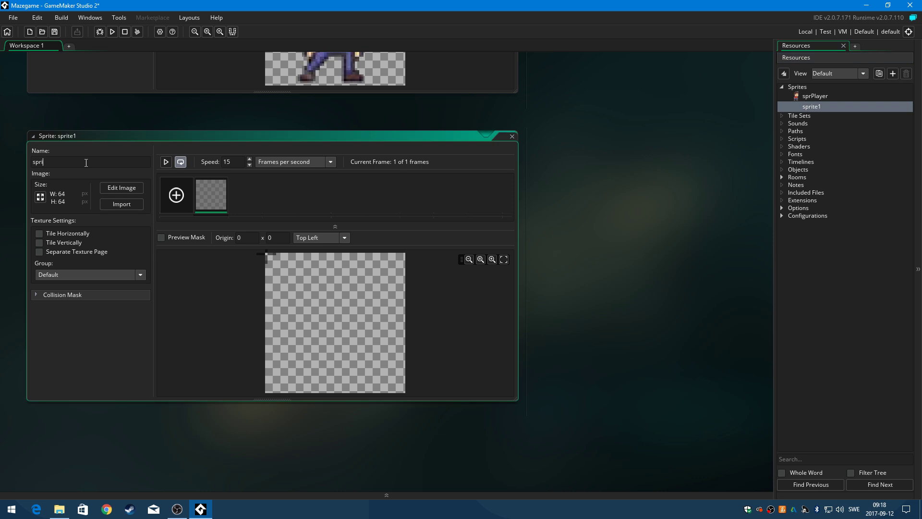
{"action": "type", "text": "T"}
{"action": "type", "text": "arget"}
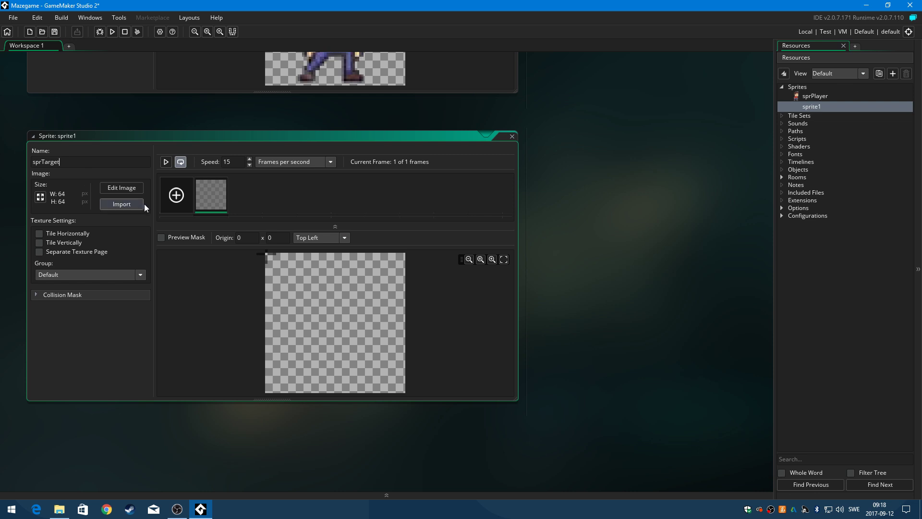
{"action": "left_click", "coordinate": [122, 204]}
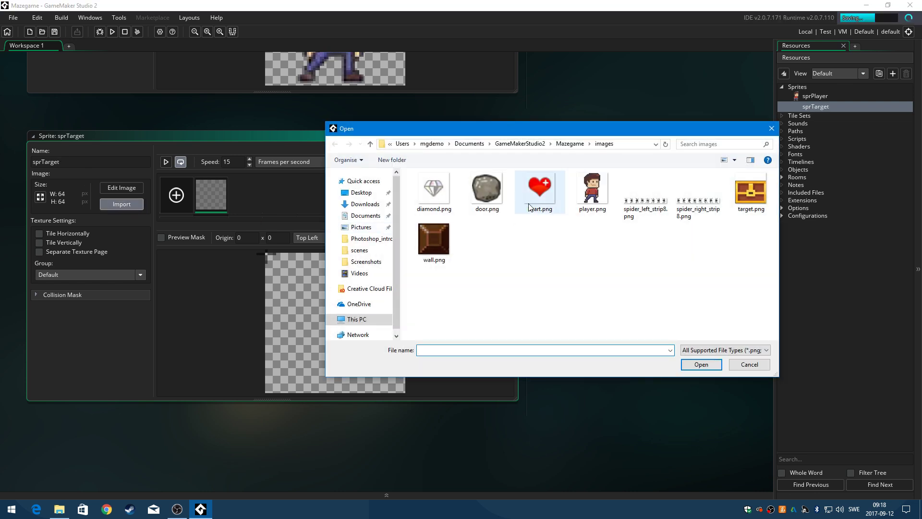
{"action": "left_click", "coordinate": [736, 197]}
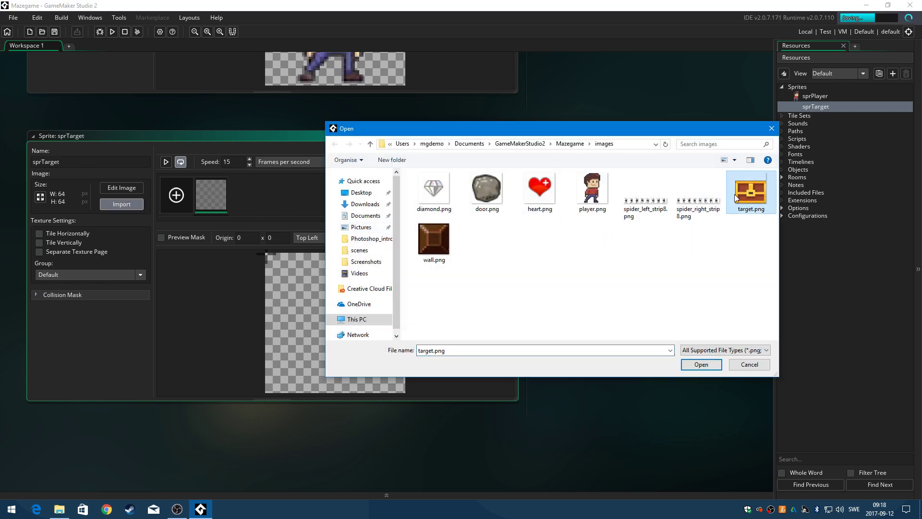
{"action": "left_click", "coordinate": [701, 364]}
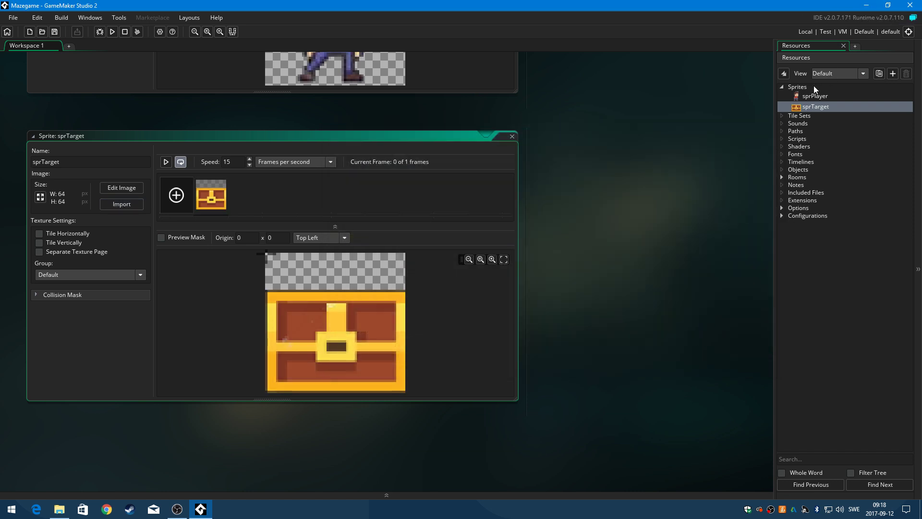
Create a sprite named sprDiamond and import the diamond.png image
{"action": "right_click", "coordinate": [813, 86]}
{"action": "left_click", "coordinate": [793, 91]}
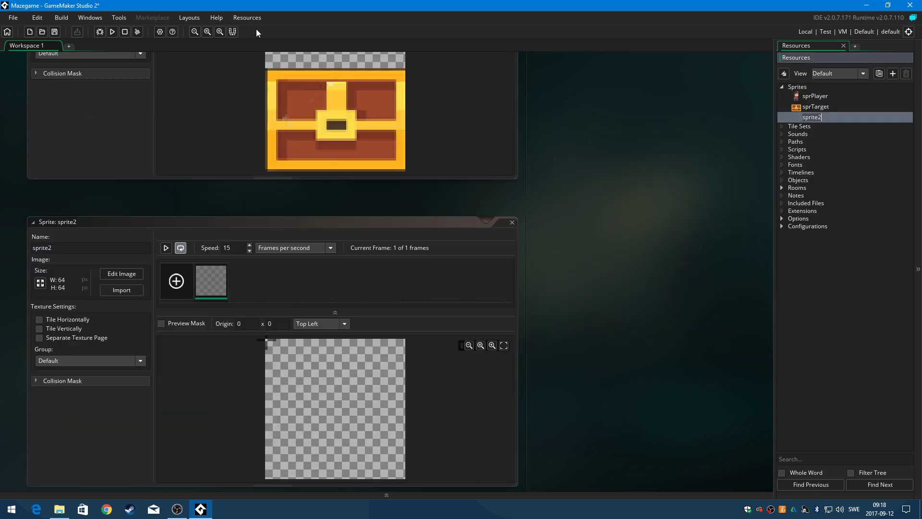
{"action": "left_click", "coordinate": [64, 163]}
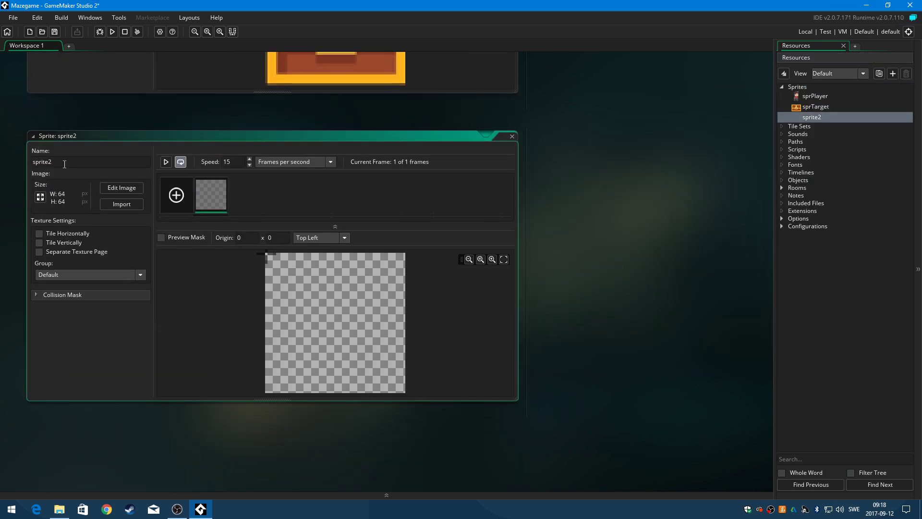
{"action": "key", "text": "BackSpace"}
{"action": "key", "text": "BackSpace"}
{"action": "key", "text": "BackSpace"}
{"action": "type", "text": "Dia"}
{"action": "type", "text": "min"}
{"action": "key", "text": "BackSpace"}
{"action": "key", "text": "BackSpace"}
{"action": "type", "text": "ond"}
{"action": "left_click", "coordinate": [110, 206]}
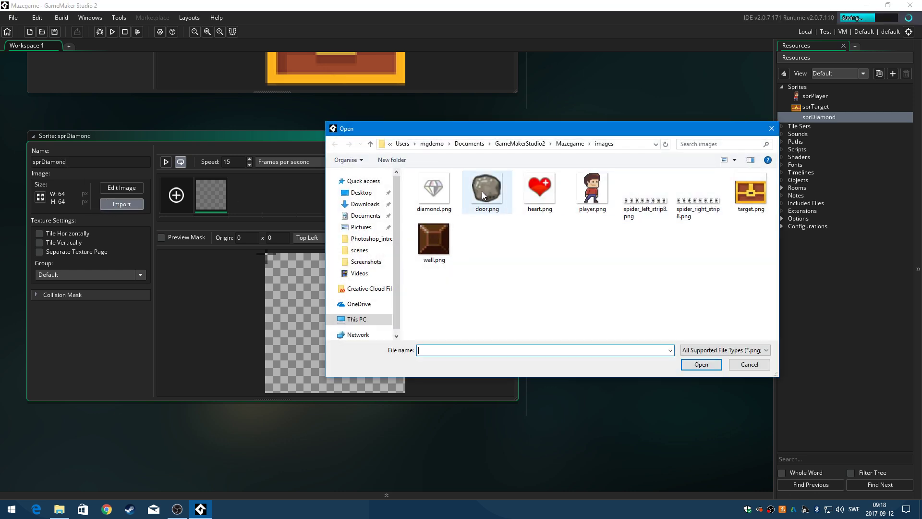
{"action": "left_click", "coordinate": [446, 192]}
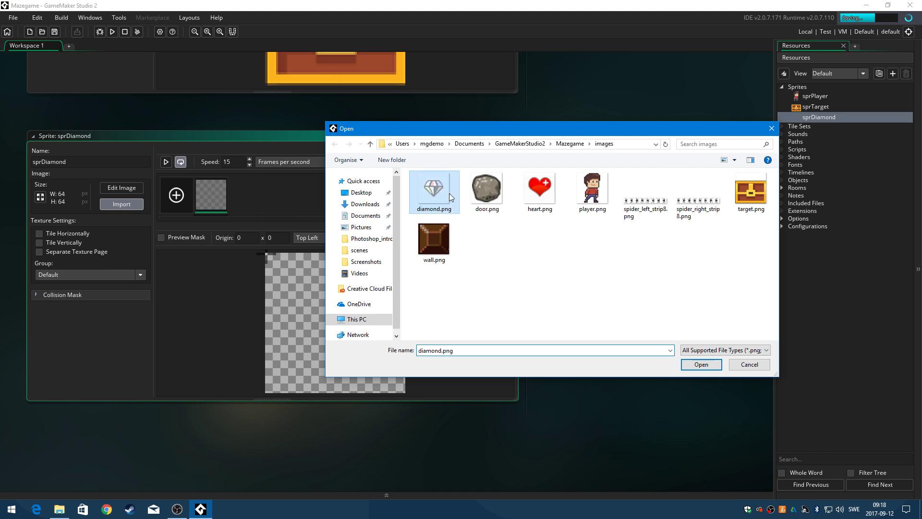
{"action": "left_click", "coordinate": [704, 364]}
{"action": "right_click", "coordinate": [810, 85]}
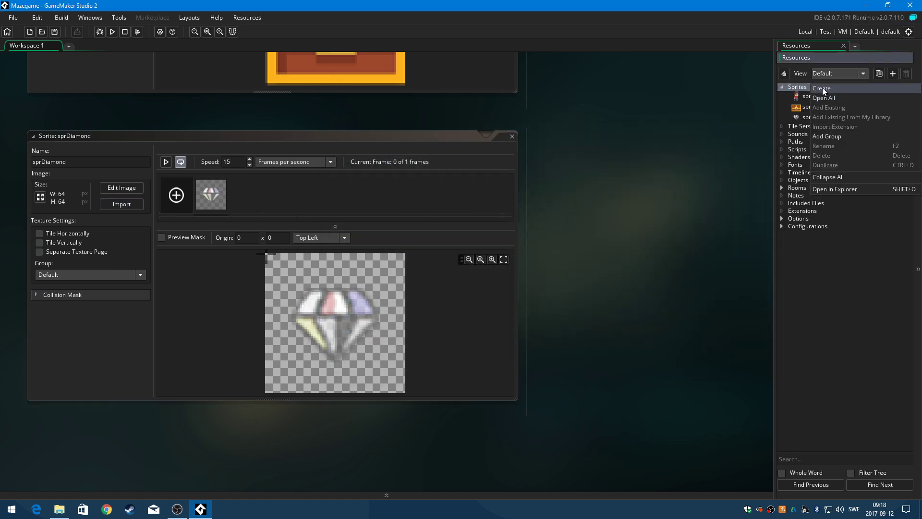
Create sprMonsterLeft with the spider_left_strip8.png animation and preview it
{"action": "left_click", "coordinate": [822, 88]}
{"action": "left_click", "coordinate": [111, 161]}
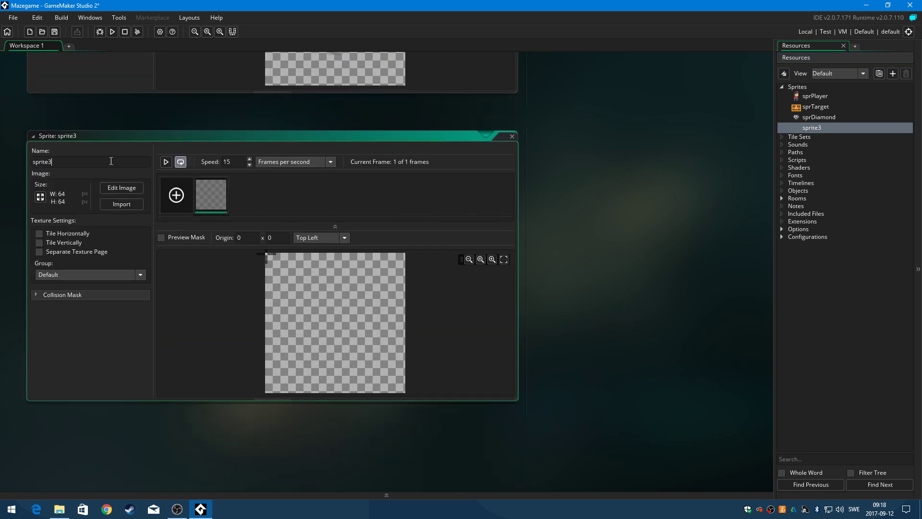
{"action": "key", "text": "BackSpace"}
{"action": "key", "text": "BackSpace"}
{"action": "key", "text": "BackSpace"}
{"action": "key", "text": "BackSpace"}
{"action": "type", "text": "Mon"}
{"action": "type", "text": "ster"}
{"action": "type", "text": "Lef"}
{"action": "left_click", "coordinate": [123, 204]}
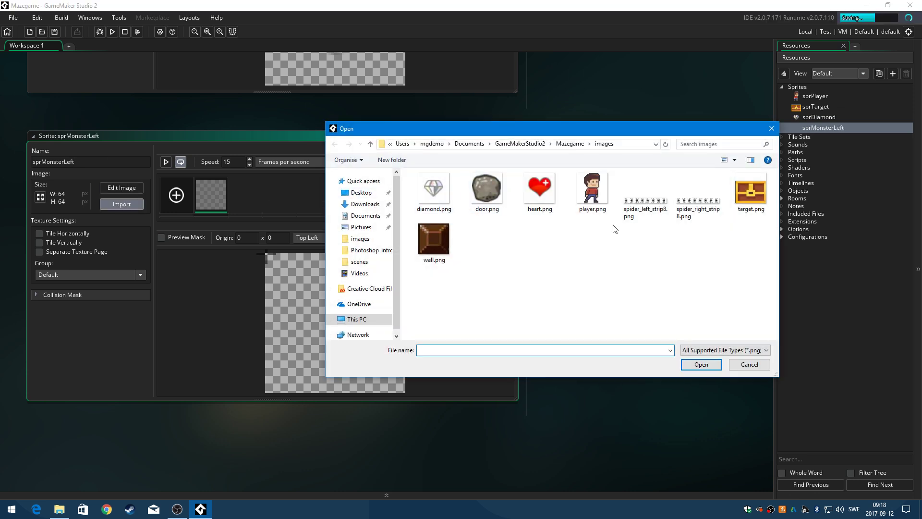
{"action": "left_click", "coordinate": [645, 201]}
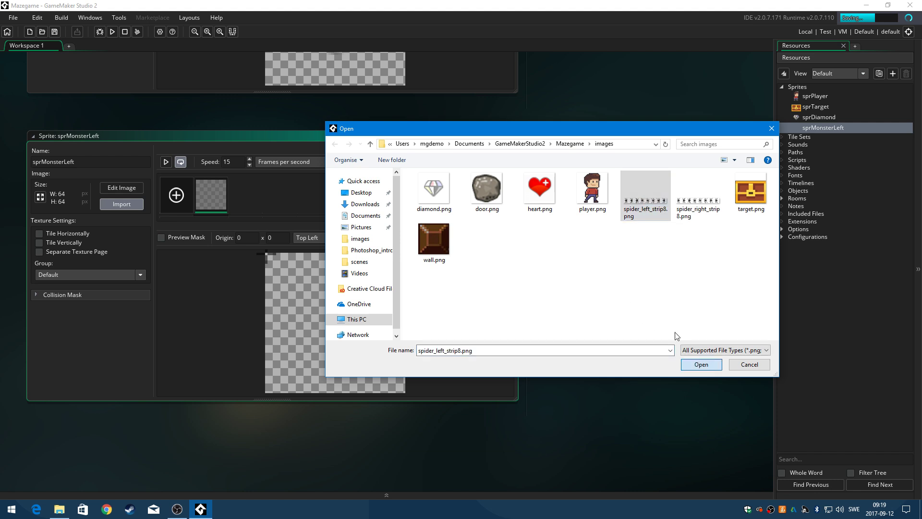
{"action": "left_click", "coordinate": [697, 364]}
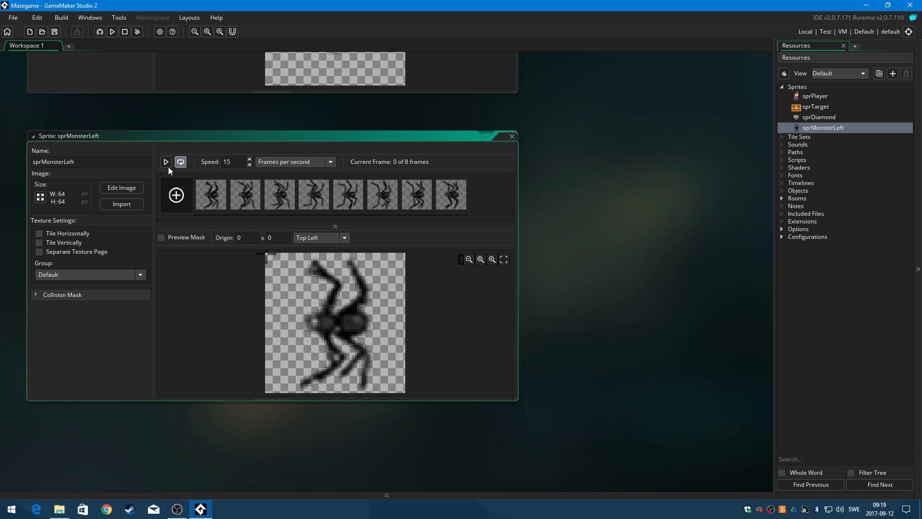
{"action": "left_click", "coordinate": [166, 162]}
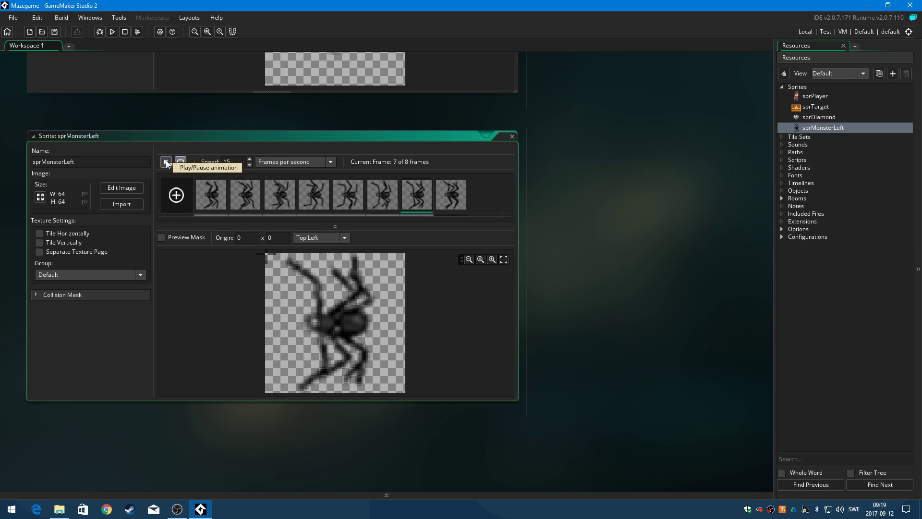
{"action": "left_click", "coordinate": [166, 162]}
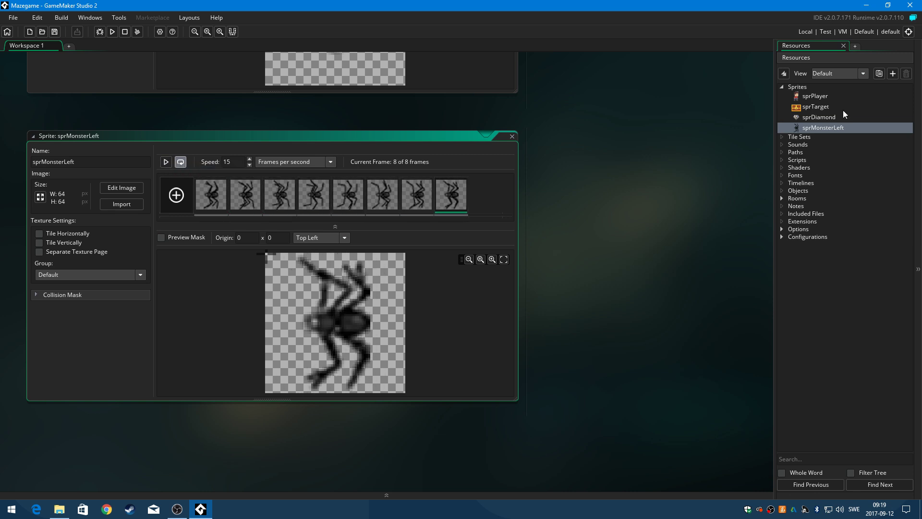
Create sprMonsterRight with the spider_right_strip8.png animation and preview it
{"action": "right_click", "coordinate": [838, 86]}
{"action": "left_click", "coordinate": [808, 94]}
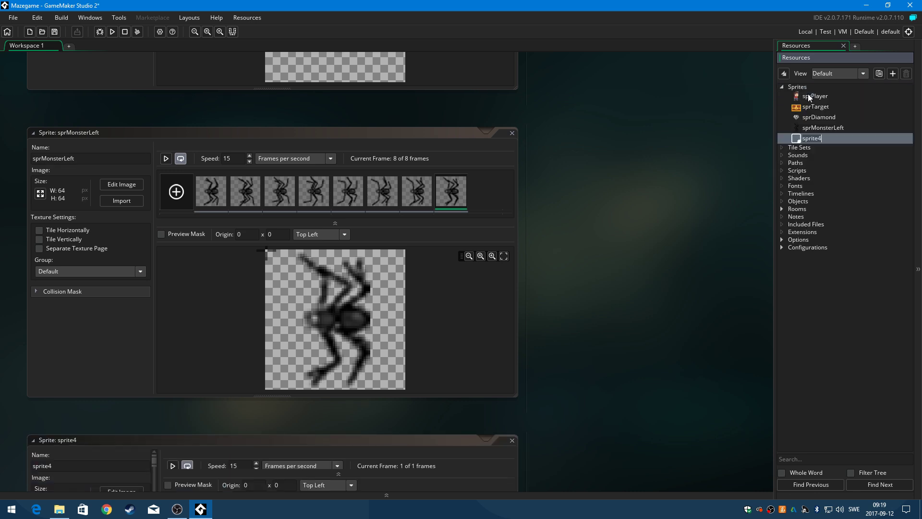
{"action": "left_click", "coordinate": [95, 163]}
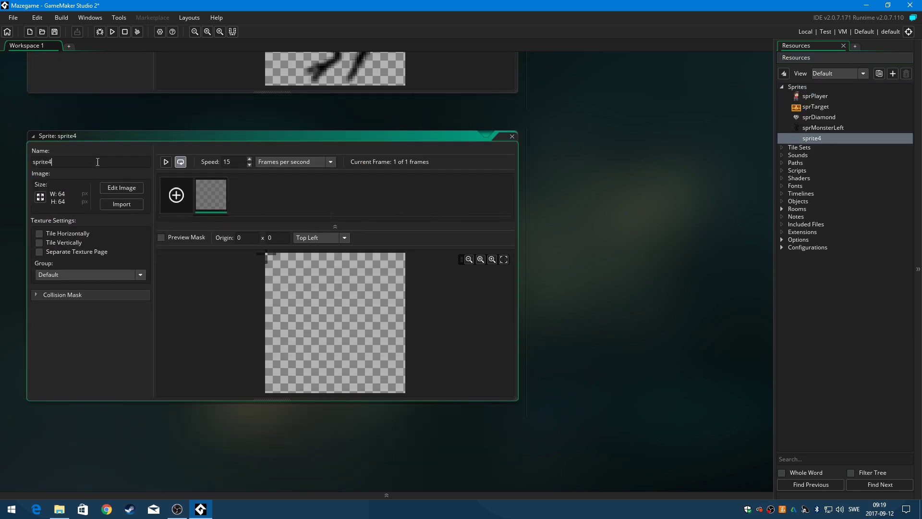
{"action": "key", "text": "BackSpace"}
{"action": "key", "text": "BackSpace"}
{"action": "key", "text": "BackSpace"}
{"action": "type", "text": "Monster"}
{"action": "type", "text": "Rig"}
{"action": "type", "text": "ht"}
{"action": "left_click", "coordinate": [125, 205]}
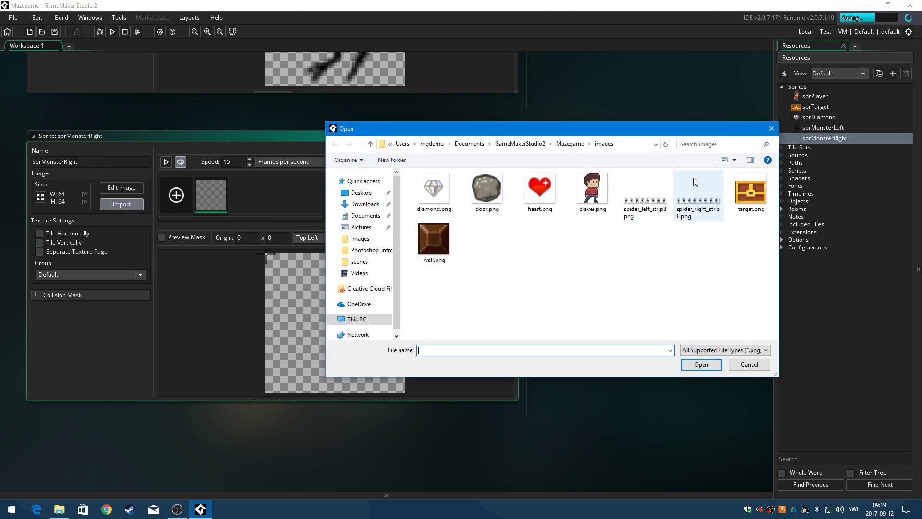
{"action": "double_click", "coordinate": [695, 187]}
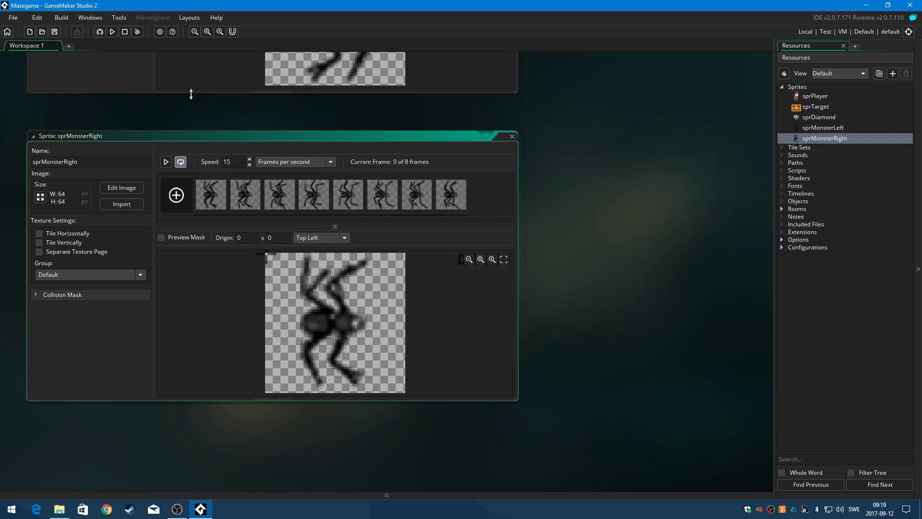
{"action": "left_click", "coordinate": [166, 163]}
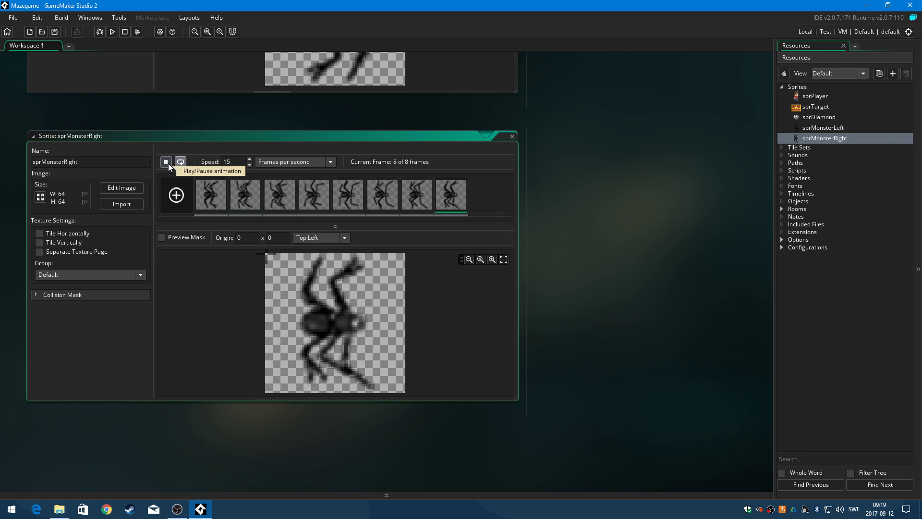
{"action": "left_click", "coordinate": [166, 161]}
Create a sprite named sprDoor holding the door.png image
{"action": "right_click", "coordinate": [799, 87]}
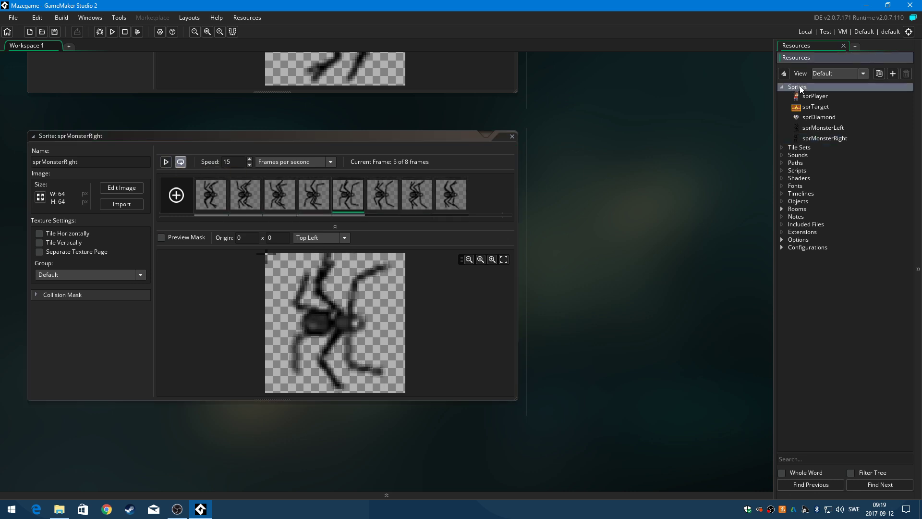
{"action": "left_click", "coordinate": [805, 91]}
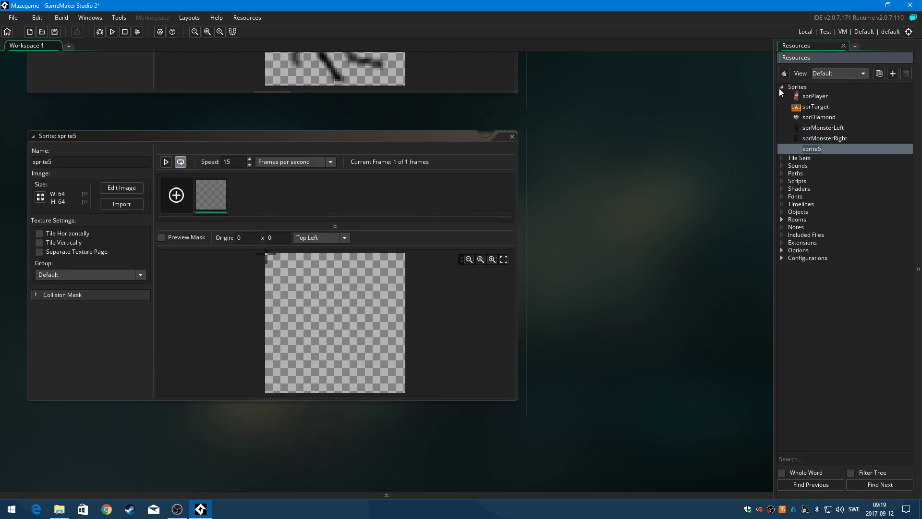
{"action": "left_click", "coordinate": [82, 163]}
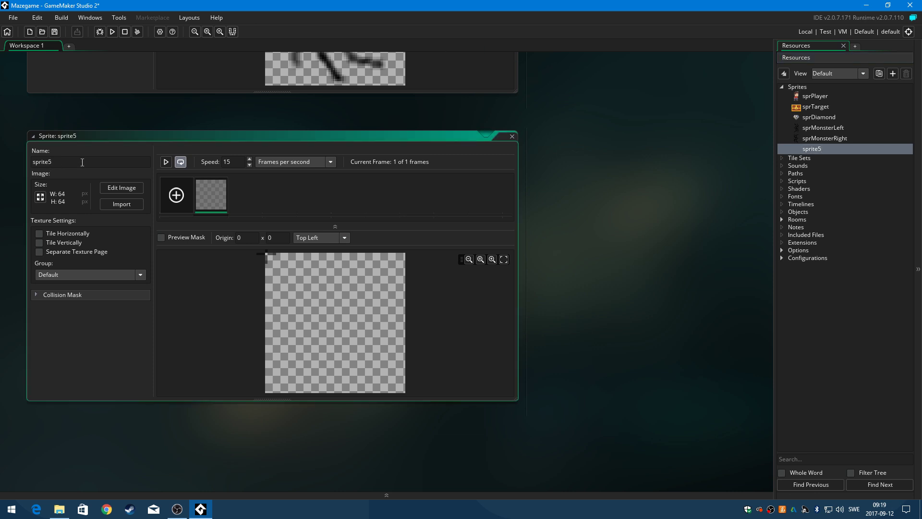
{"action": "key", "text": "BackSpace"}
{"action": "key", "text": "BackSpace"}
{"action": "key", "text": "BackSpace"}
{"action": "key", "text": "BackSpace"}
{"action": "type", "text": "D"}
{"action": "type", "text": "oor"}
{"action": "left_click", "coordinate": [122, 204]}
{"action": "left_click", "coordinate": [468, 189]}
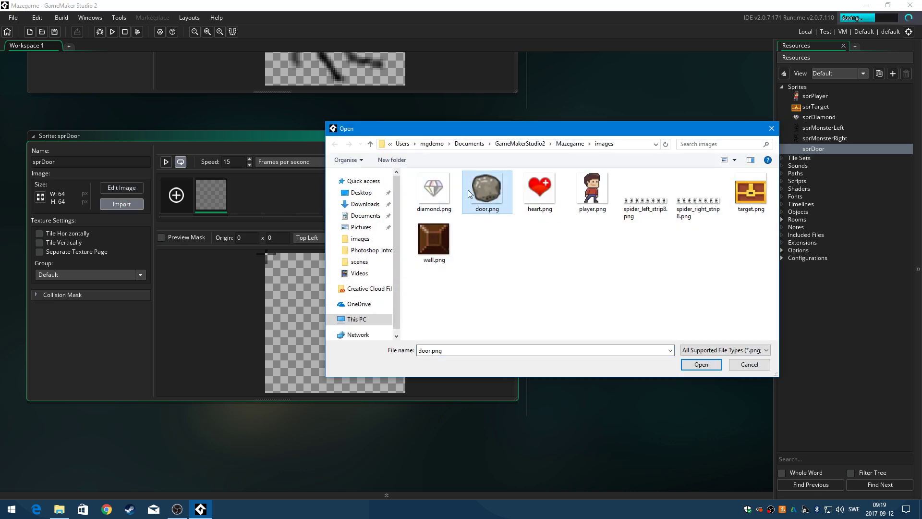
{"action": "left_click", "coordinate": [702, 363]}
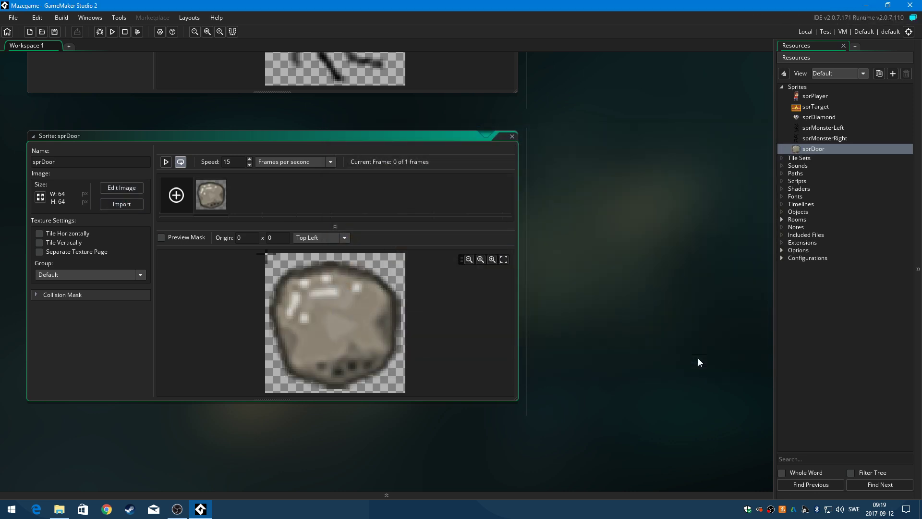
Create a sprite named sprWall holding the wall.png image
{"action": "right_click", "coordinate": [825, 84]}
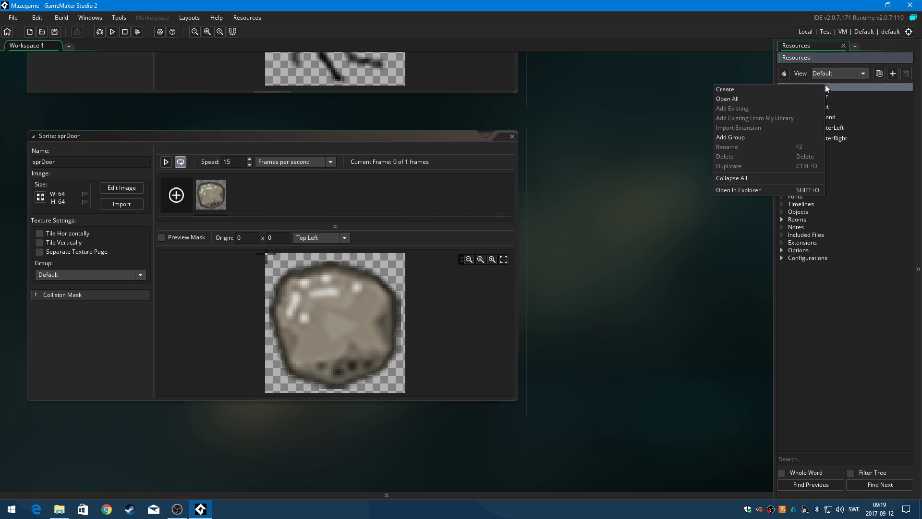
{"action": "left_click", "coordinate": [769, 90]}
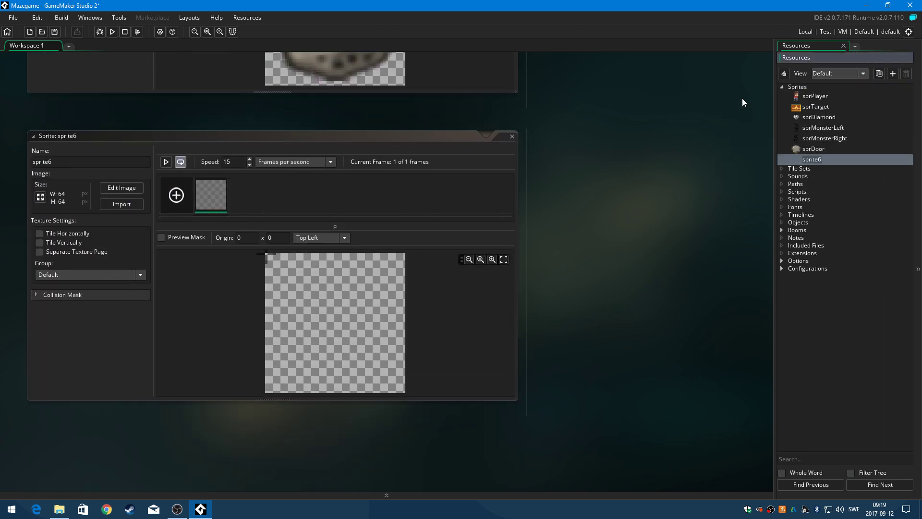
{"action": "left_click", "coordinate": [75, 165]}
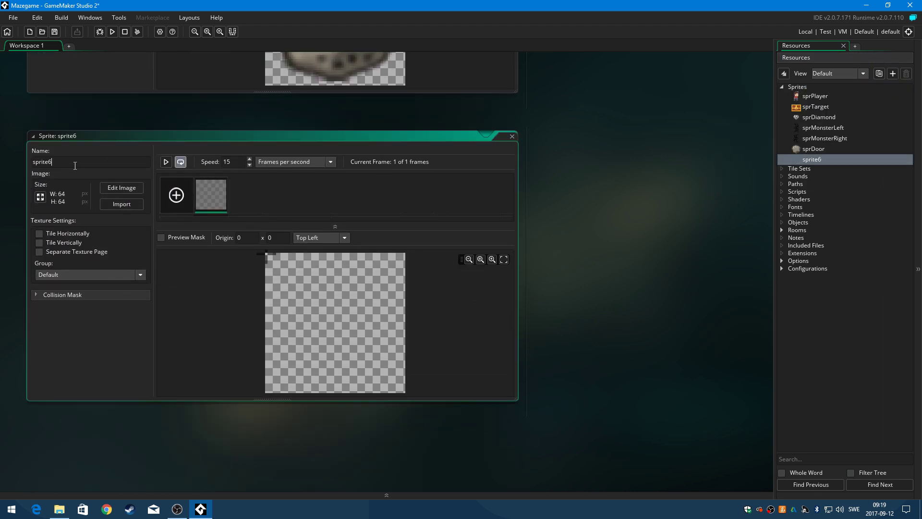
{"action": "key", "text": "BackSpace"}
{"action": "key", "text": "BackSpace"}
{"action": "type", "text": "Wal"}
{"action": "left_click", "coordinate": [135, 206]}
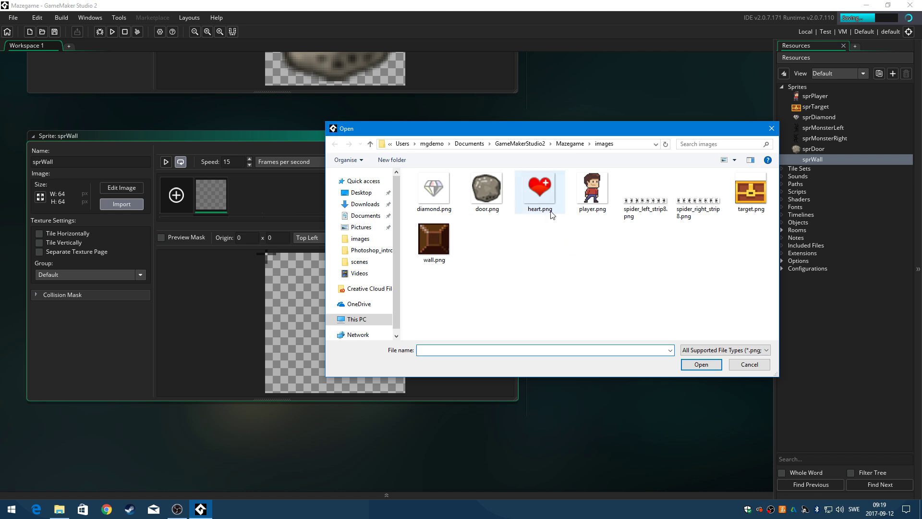
{"action": "left_click", "coordinate": [438, 235]}
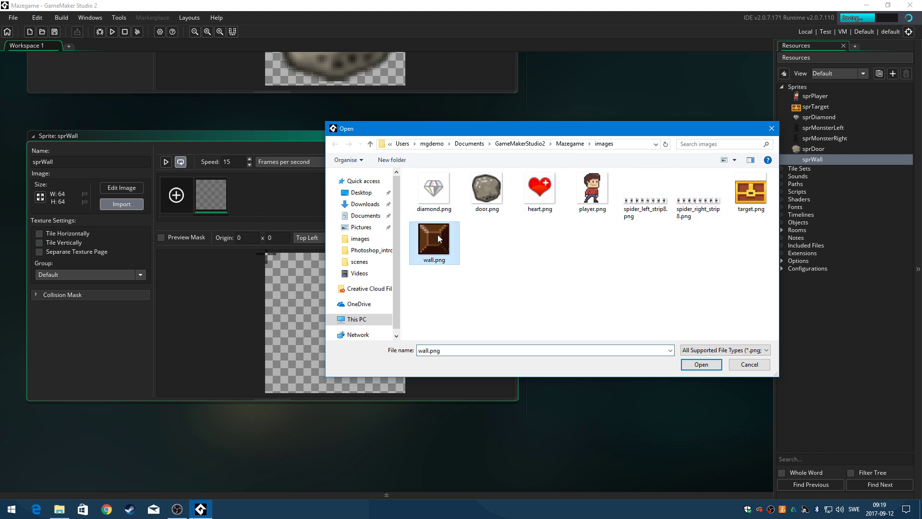
{"action": "left_click", "coordinate": [701, 364]}
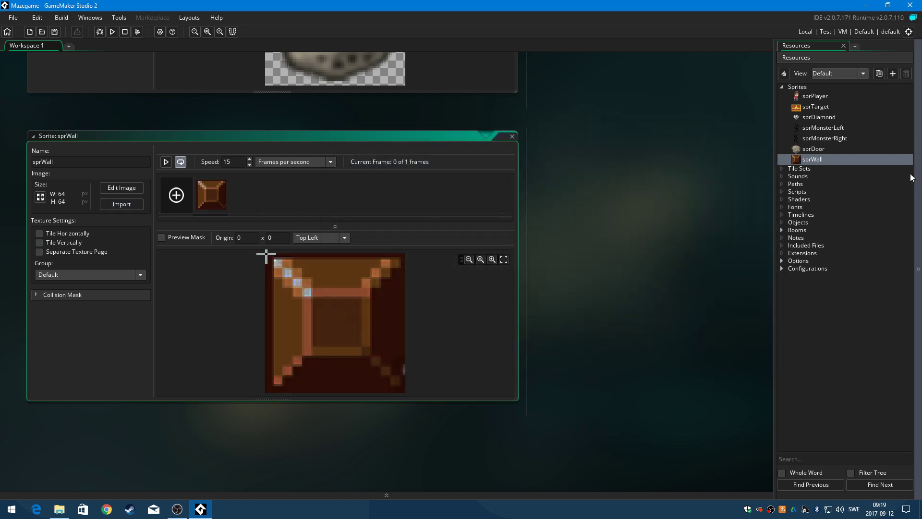
Create a sprite named sprHeart holding the heart.png image
{"action": "left_click", "coordinate": [815, 87]}
{"action": "right_click", "coordinate": [813, 87]}
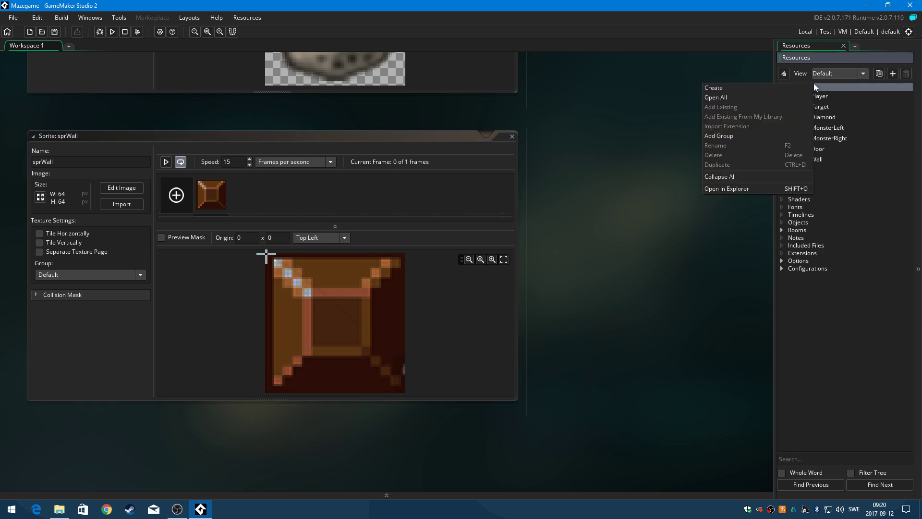
{"action": "left_click", "coordinate": [791, 88]}
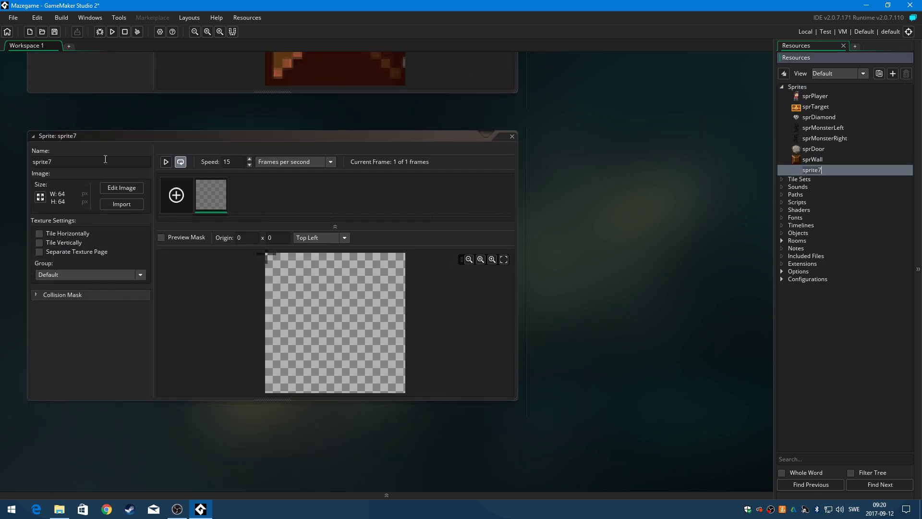
{"action": "left_click", "coordinate": [96, 163]}
{"action": "key", "text": "BackSpace"}
{"action": "key", "text": "BackSpace"}
{"action": "key", "text": "BackSpace"}
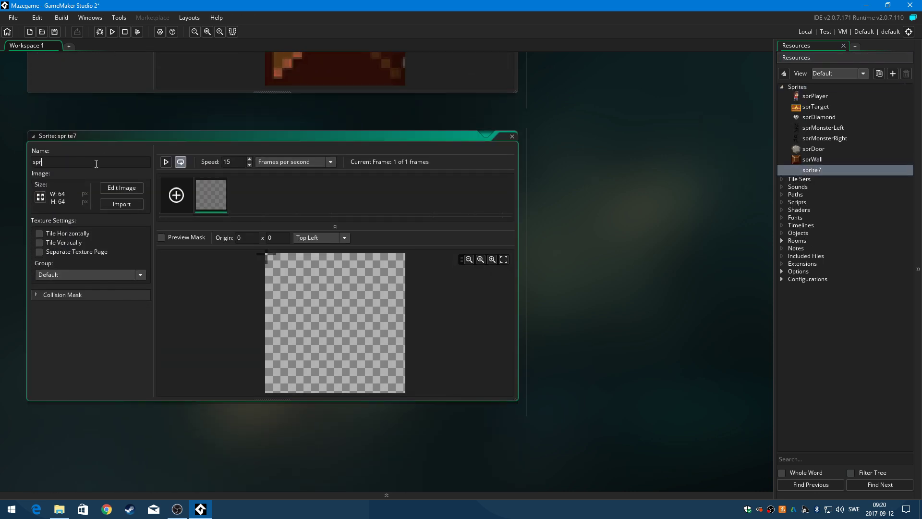
{"action": "type", "text": "Heart"}
{"action": "left_click", "coordinate": [115, 203]}
{"action": "left_click", "coordinate": [539, 192]}
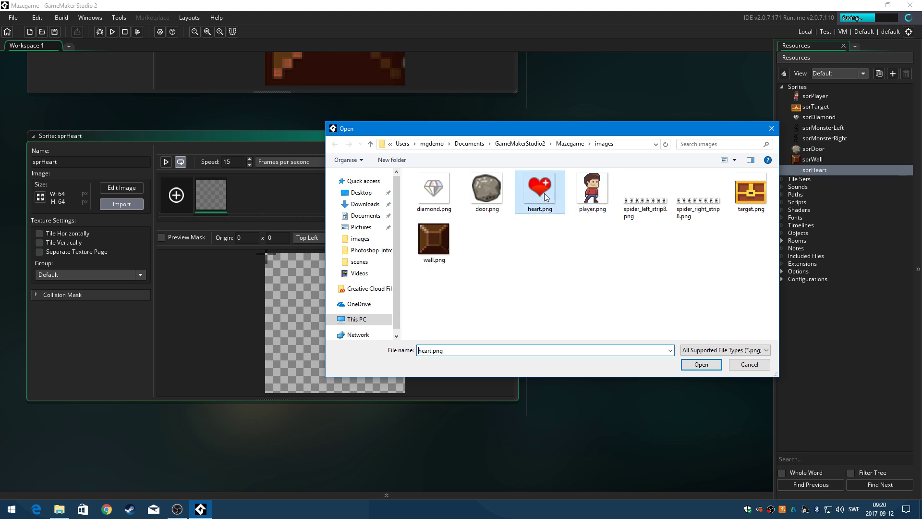
{"action": "left_click", "coordinate": [694, 364]}
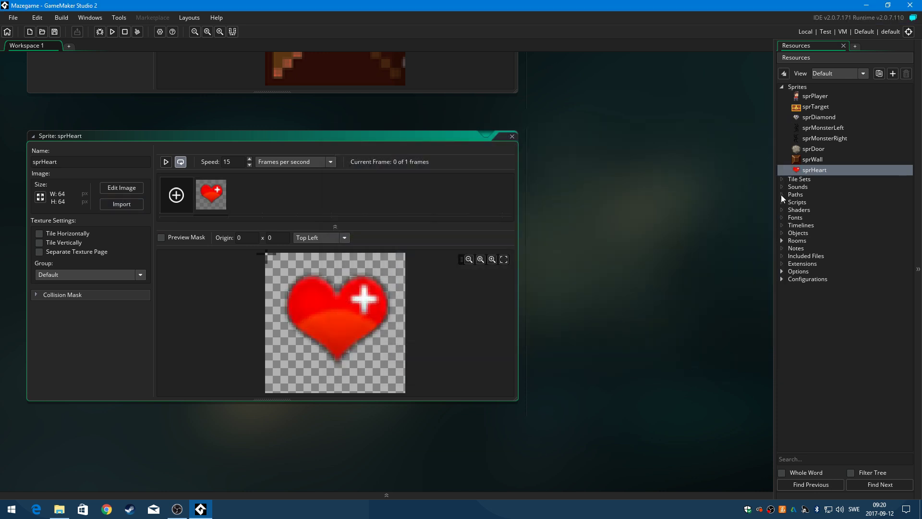
{"action": "left_click", "coordinate": [796, 233]}
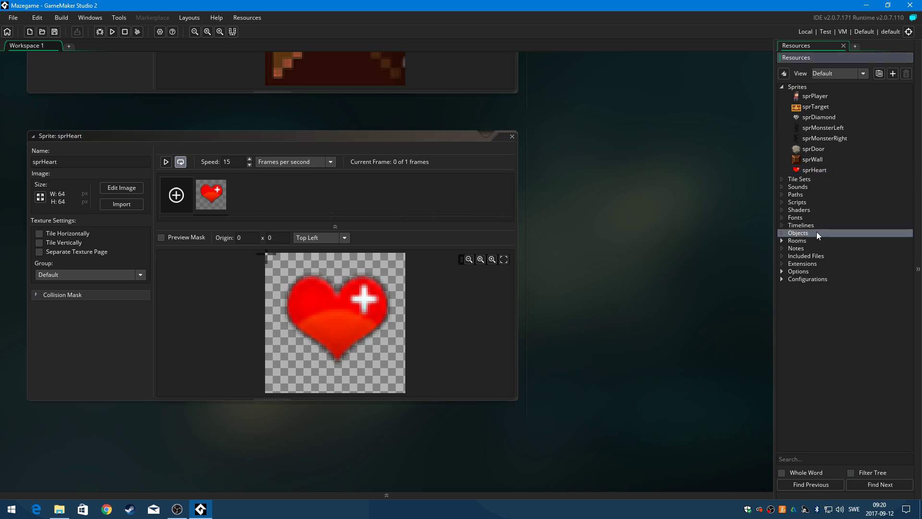
Create an object named objPlayer using the sprPlayer sprite
{"action": "right_click", "coordinate": [817, 231]}
{"action": "left_click", "coordinate": [780, 234]}
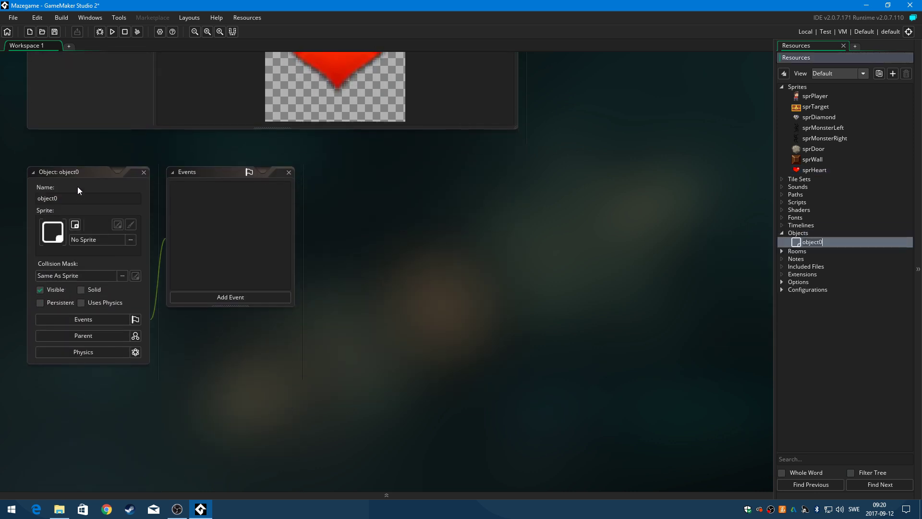
{"action": "left_click", "coordinate": [70, 204]}
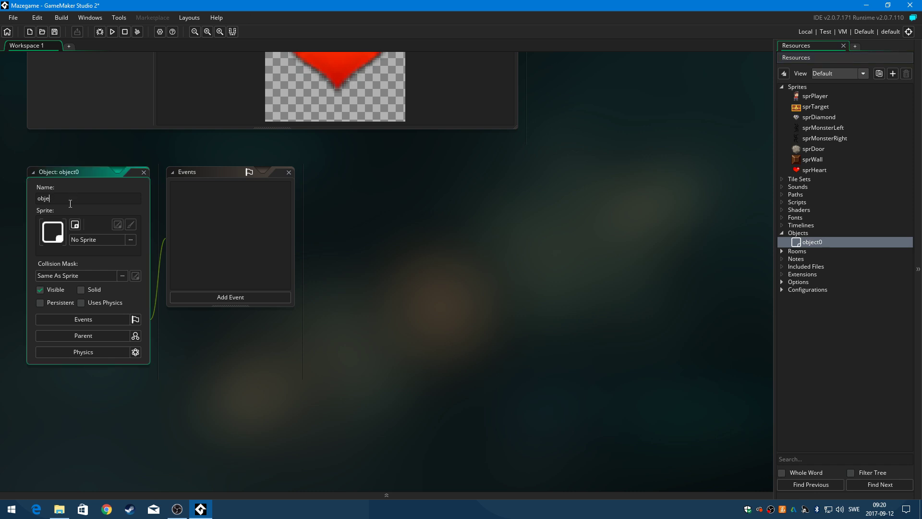
{"action": "key", "text": "BackSpace"}
{"action": "type", "text": "y"}
{"action": "type", "text": "er"}
{"action": "left_click", "coordinate": [128, 237]}
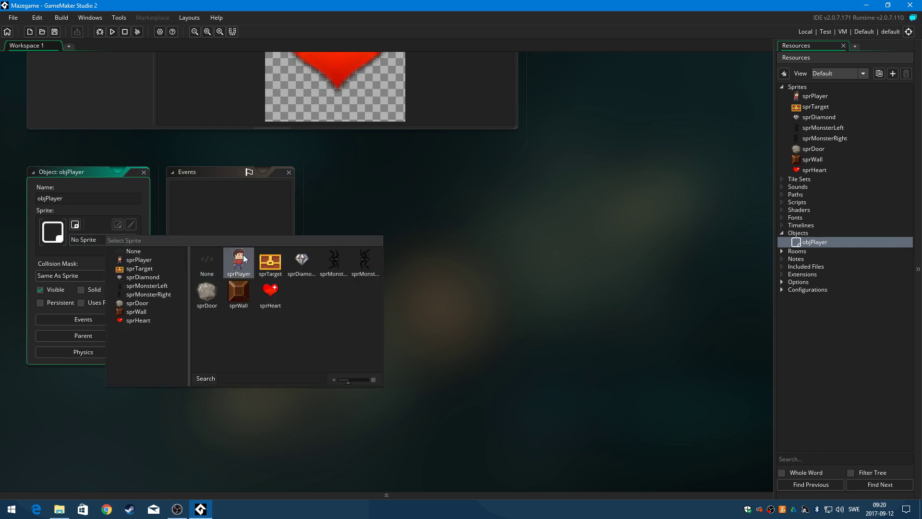
{"action": "left_click", "coordinate": [243, 258]}
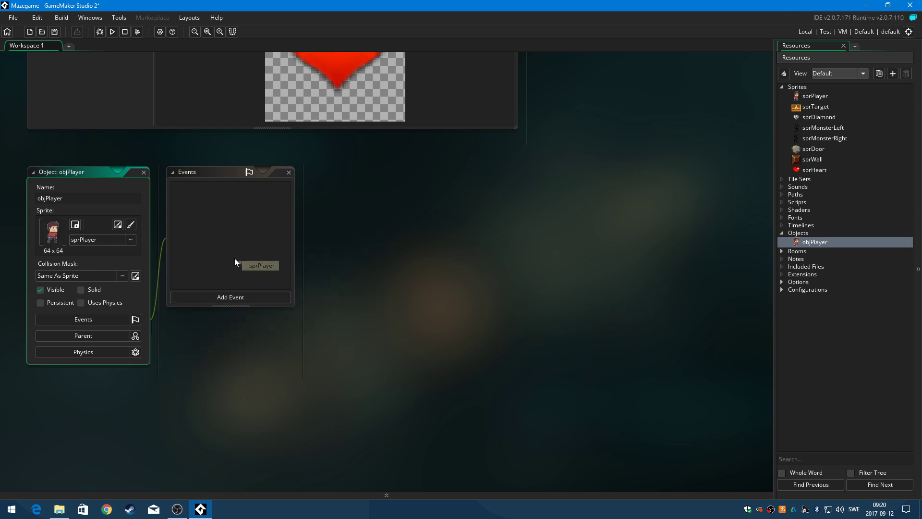
Create an object named objTarget using the sprTarget sprite
{"action": "right_click", "coordinate": [799, 232]}
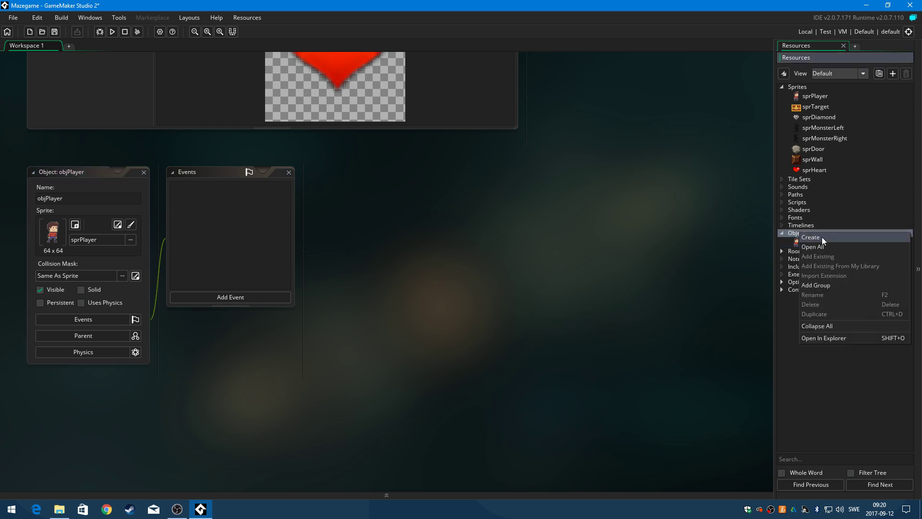
{"action": "left_click", "coordinate": [822, 238]}
{"action": "left_click", "coordinate": [78, 187]}
{"action": "type", "text": "objTarget"}
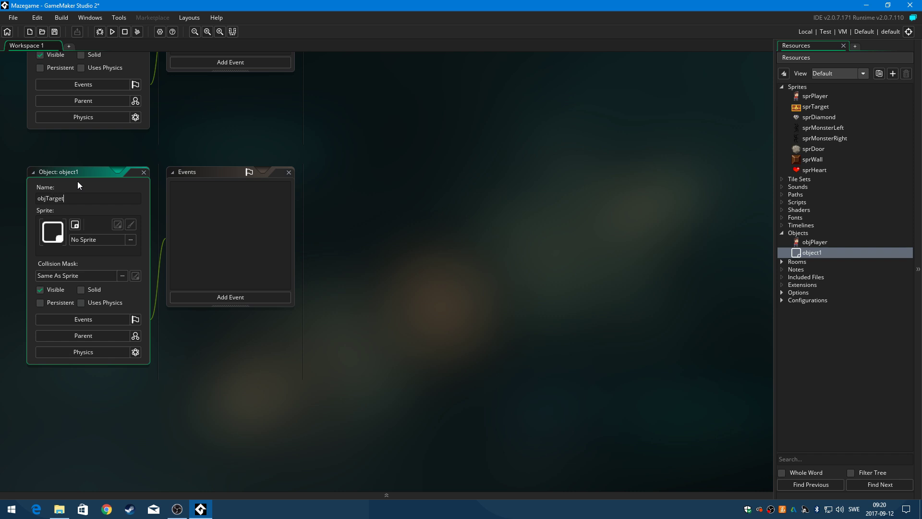
{"action": "left_click", "coordinate": [131, 240]}
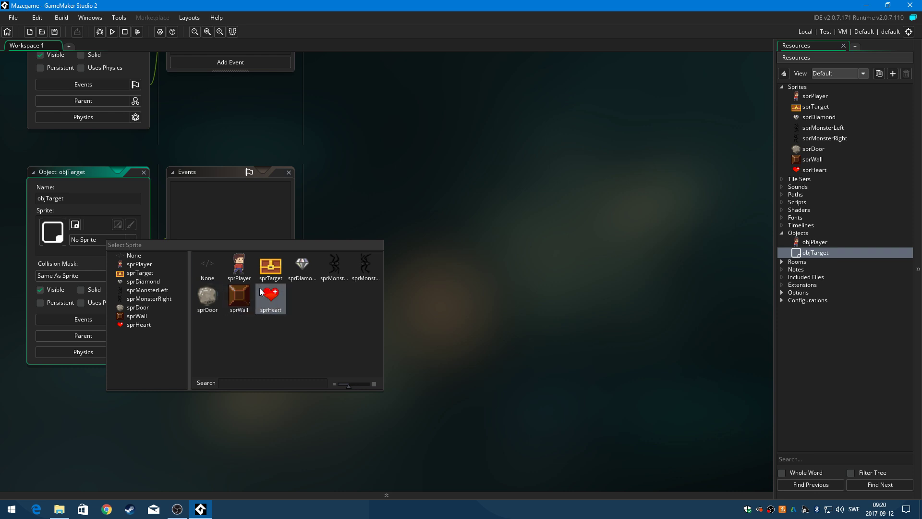
{"action": "left_click", "coordinate": [266, 263]}
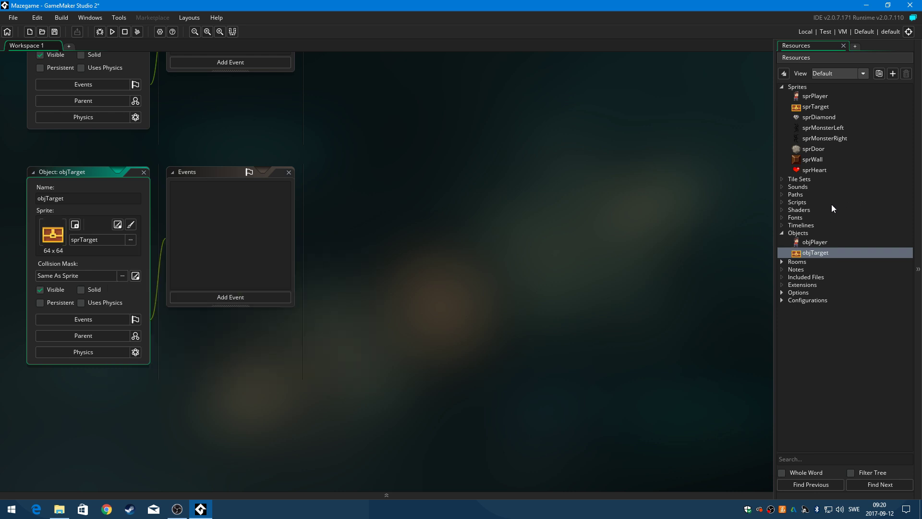
Create an object named objDiamond using the sprDiamond sprite
{"action": "right_click", "coordinate": [832, 234]}
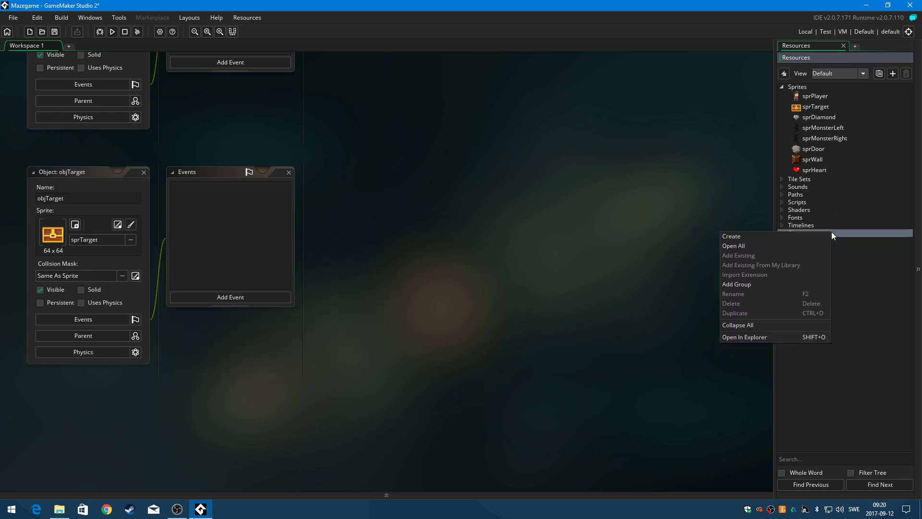
{"action": "left_click", "coordinate": [758, 236]}
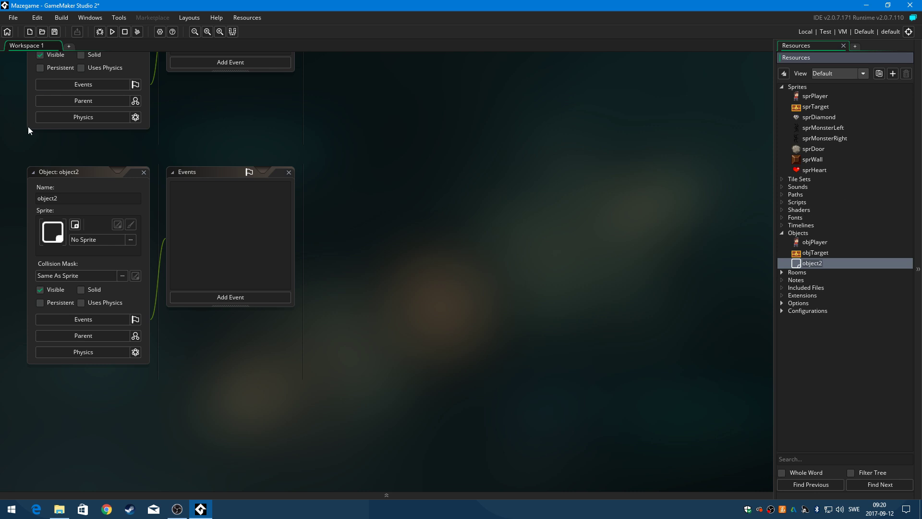
{"action": "left_click", "coordinate": [72, 197]}
{"action": "key", "text": "BackSpace"}
{"action": "key", "text": "BackSpace"}
{"action": "key", "text": "BackSpace"}
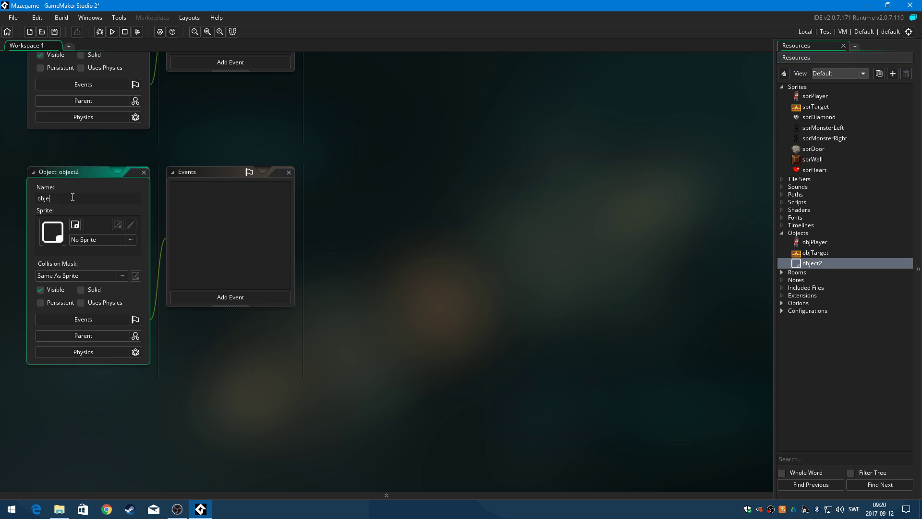
{"action": "key", "text": "BackSpace"}
{"action": "type", "text": "amond"}
{"action": "left_click", "coordinate": [131, 239]}
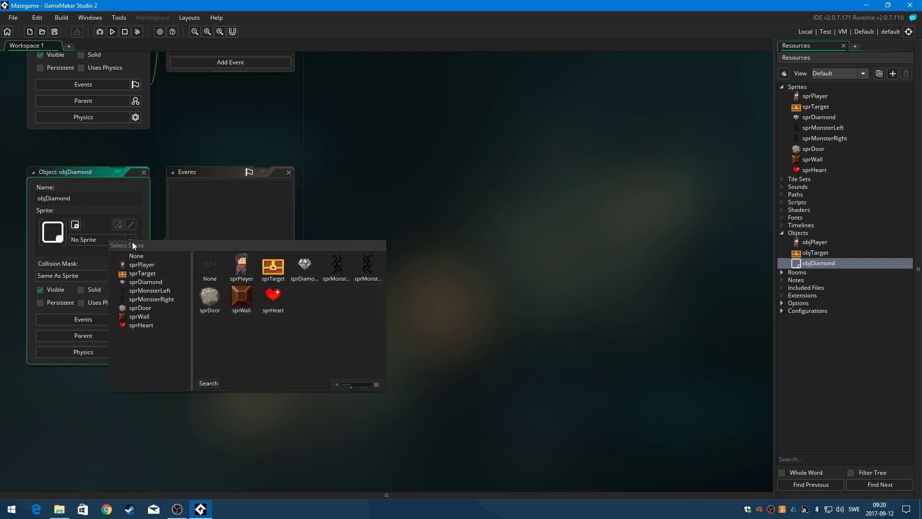
{"action": "left_click", "coordinate": [295, 267]}
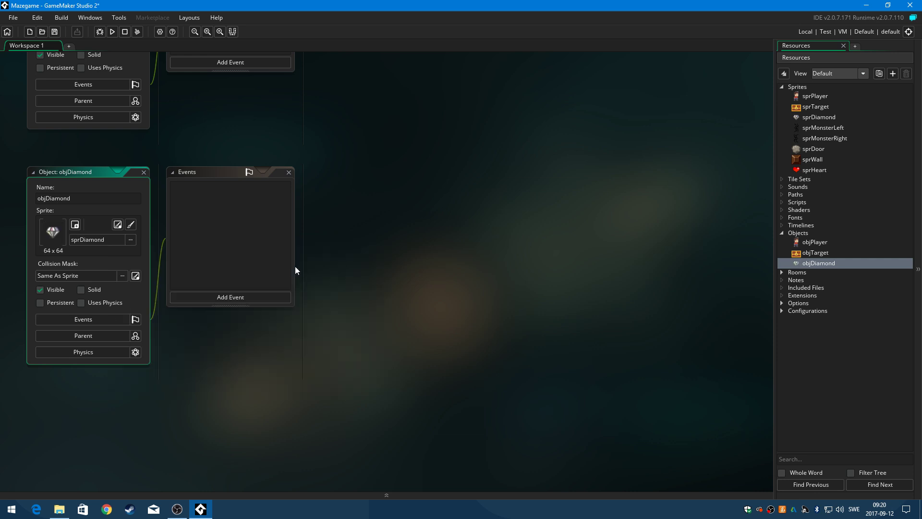
{"action": "right_click", "coordinate": [812, 234]}
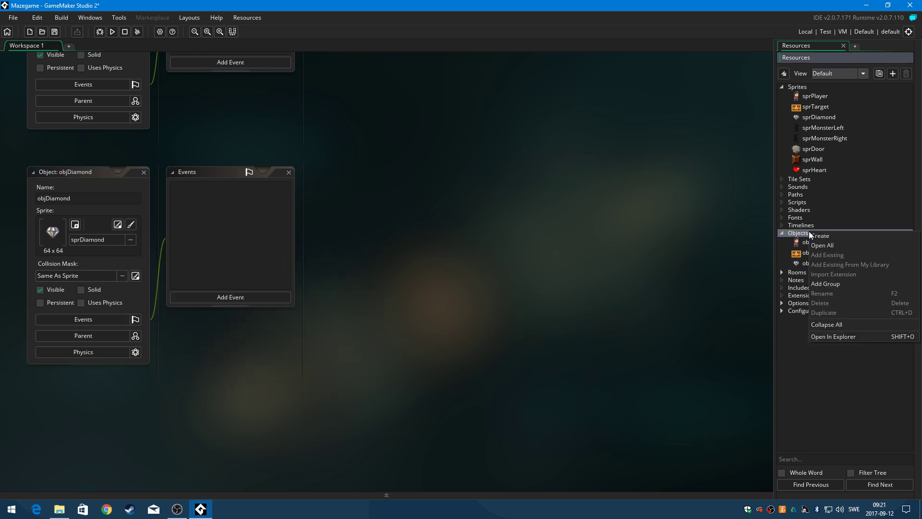
Create a new object named objMonster
{"action": "left_click", "coordinate": [822, 240]}
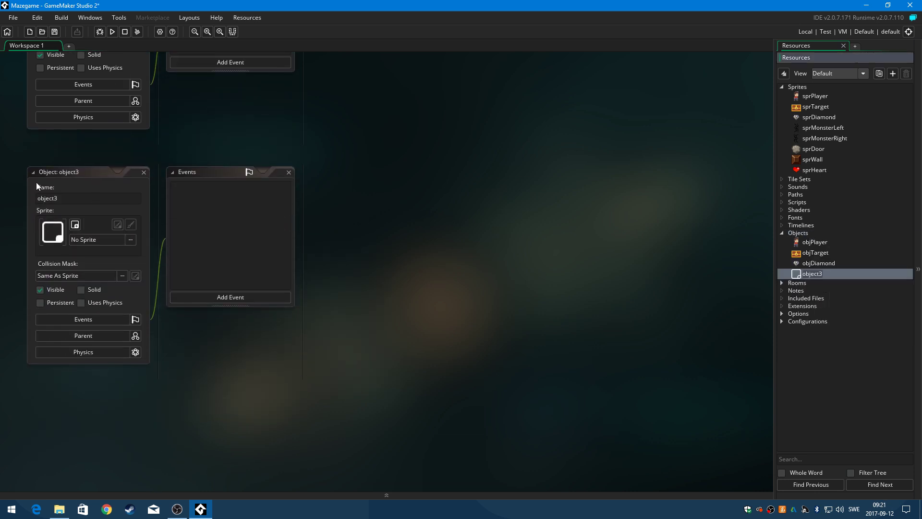
{"action": "left_click", "coordinate": [74, 199]}
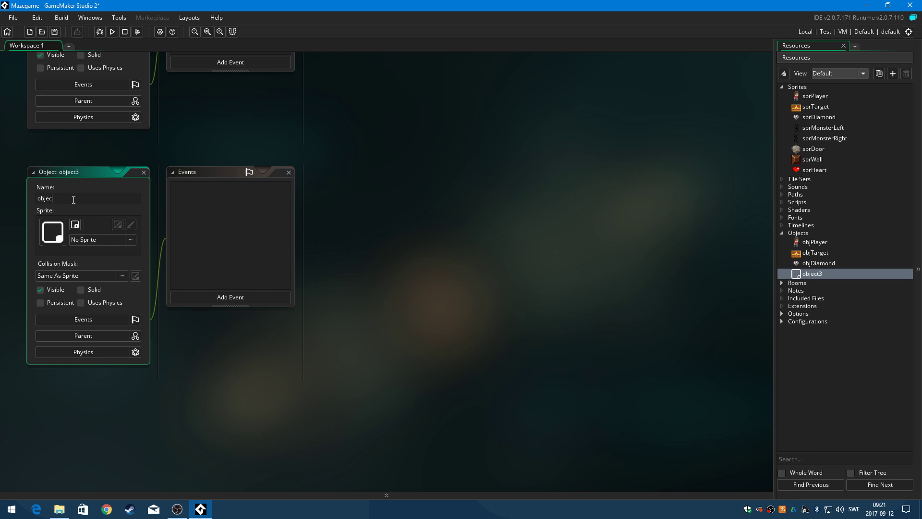
{"action": "key", "text": "BackSpace"}
{"action": "type", "text": "M"}
{"action": "type", "text": "onster"}
{"action": "left_click", "coordinate": [797, 233]}
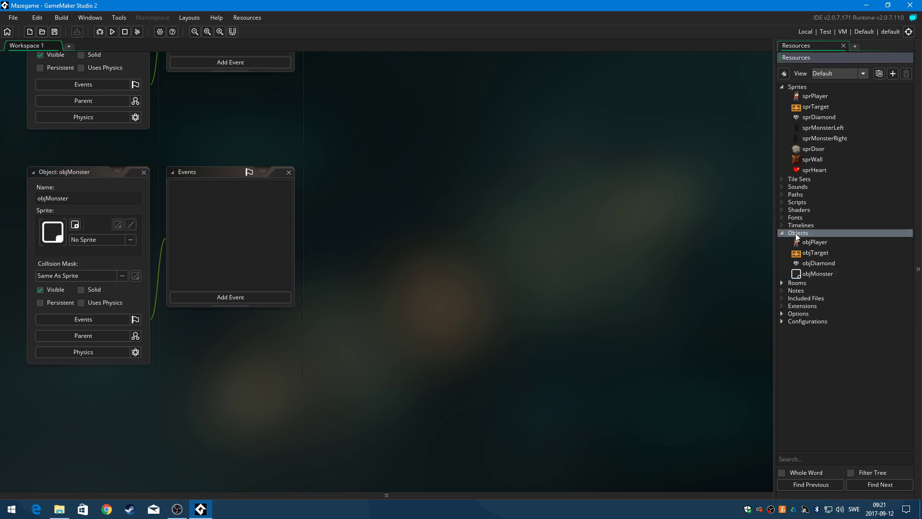
Create a solid objDoor object using the sprDoor sprite
{"action": "right_click", "coordinate": [797, 232]}
{"action": "left_click", "coordinate": [798, 236]}
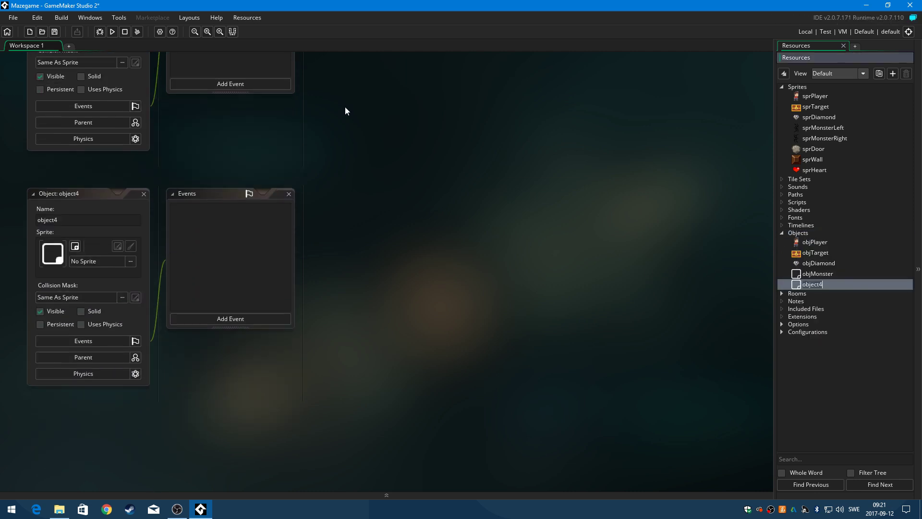
{"action": "left_click", "coordinate": [78, 198]}
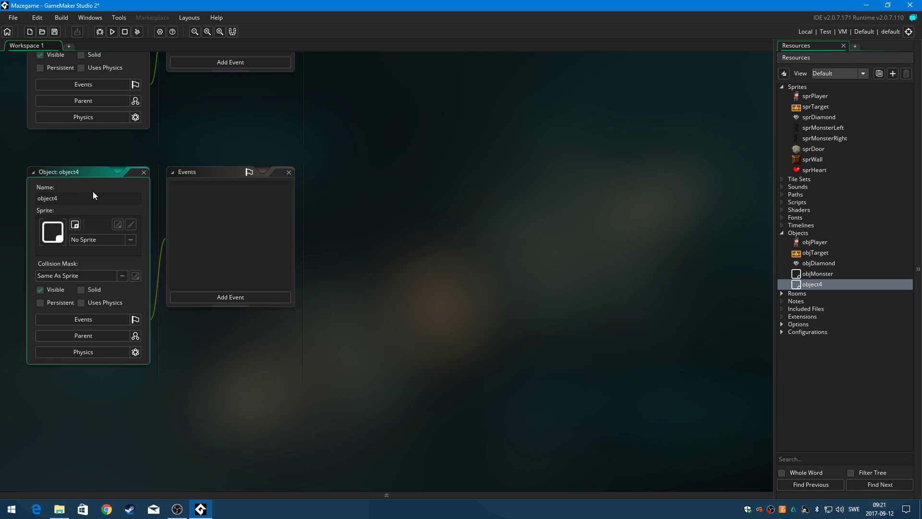
{"action": "key", "text": "BackSpace"}
{"action": "key", "text": "BackSpace"}
{"action": "key", "text": "BackSpace"}
{"action": "key", "text": "BackSpace"}
{"action": "type", "text": "oo"}
{"action": "left_click", "coordinate": [131, 238]}
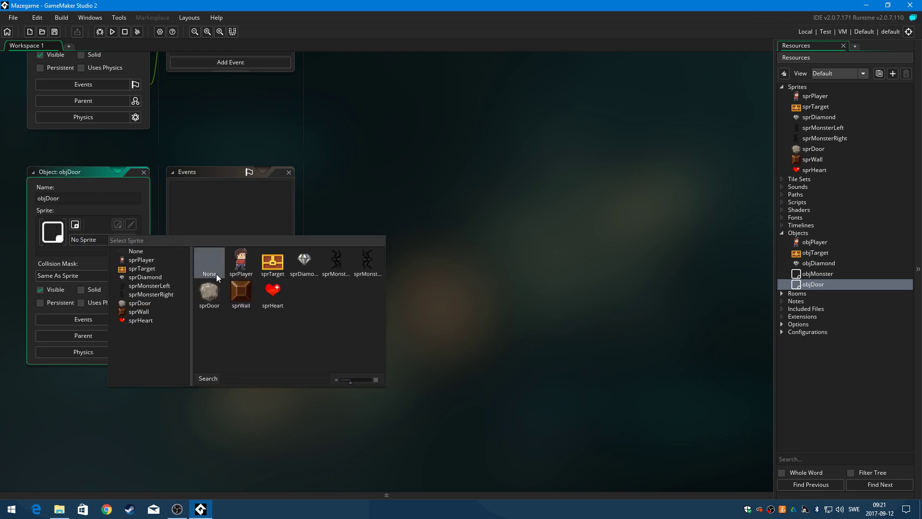
{"action": "double_click", "coordinate": [211, 289]}
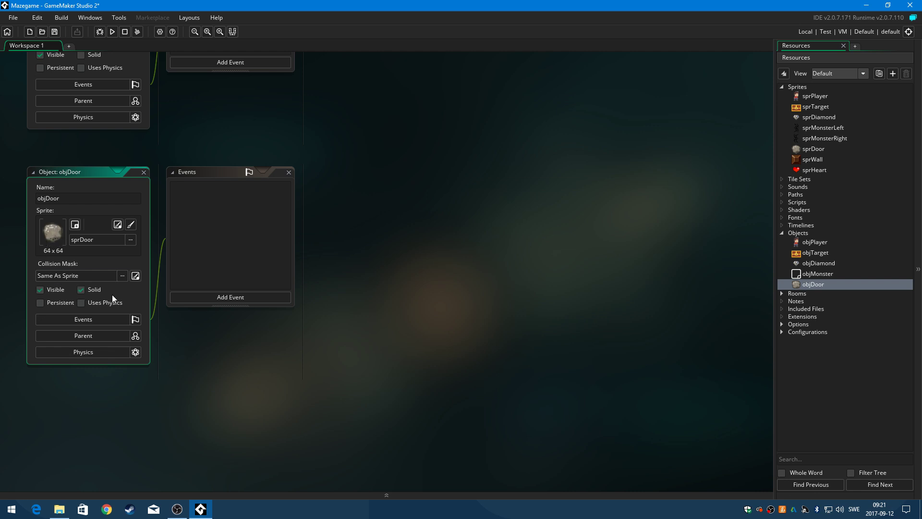
{"action": "left_click", "coordinate": [81, 289]}
{"action": "left_click", "coordinate": [81, 289]}
Create an objWall object using the sprWall sprite
{"action": "right_click", "coordinate": [803, 236]}
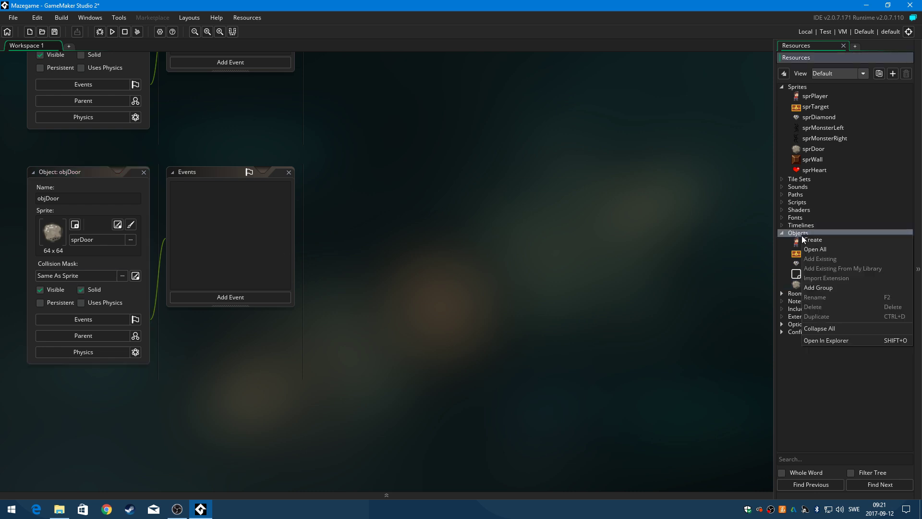
{"action": "left_click", "coordinate": [814, 241]}
{"action": "left_click", "coordinate": [93, 194]}
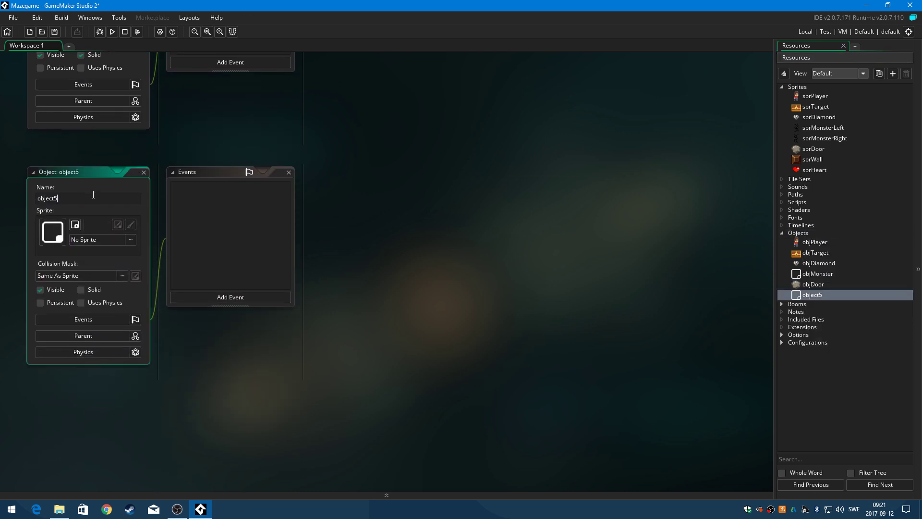
{"action": "key", "text": "BackSpace"}
{"action": "key", "text": "BackSpace"}
{"action": "key", "text": "BackSpace"}
{"action": "key", "text": "BackSpace"}
{"action": "type", "text": "Wall"}
{"action": "left_click", "coordinate": [130, 239]}
{"action": "left_click", "coordinate": [254, 293]}
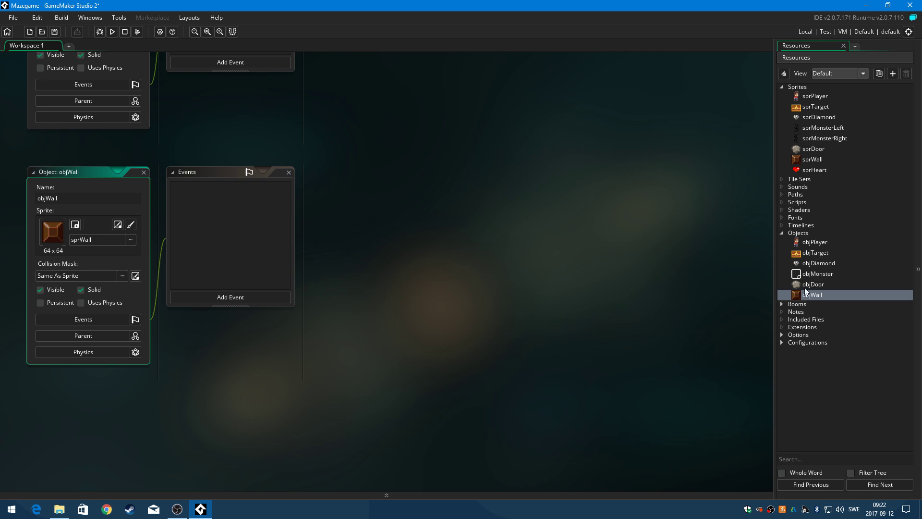
{"action": "left_click", "coordinate": [782, 335]}
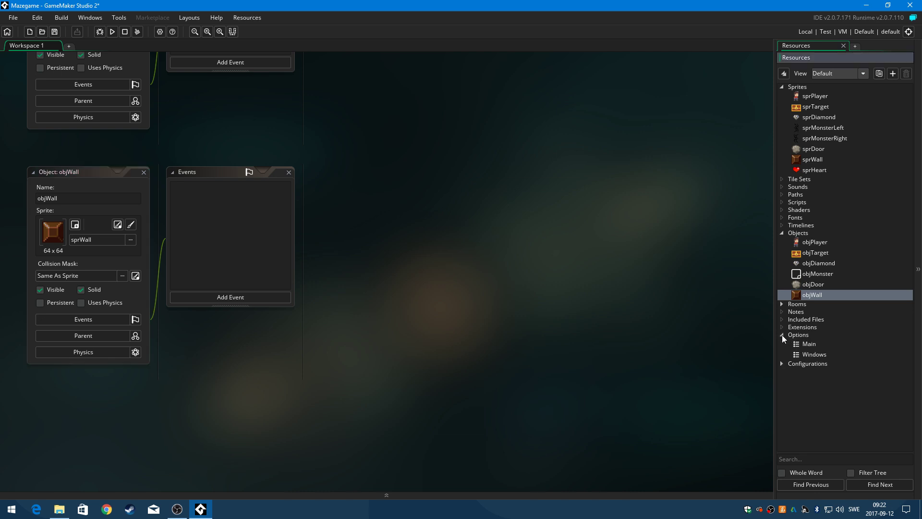
Set Game Frames Per Second to 60 in the Main game options and apply it
{"action": "left_click", "coordinate": [814, 345]}
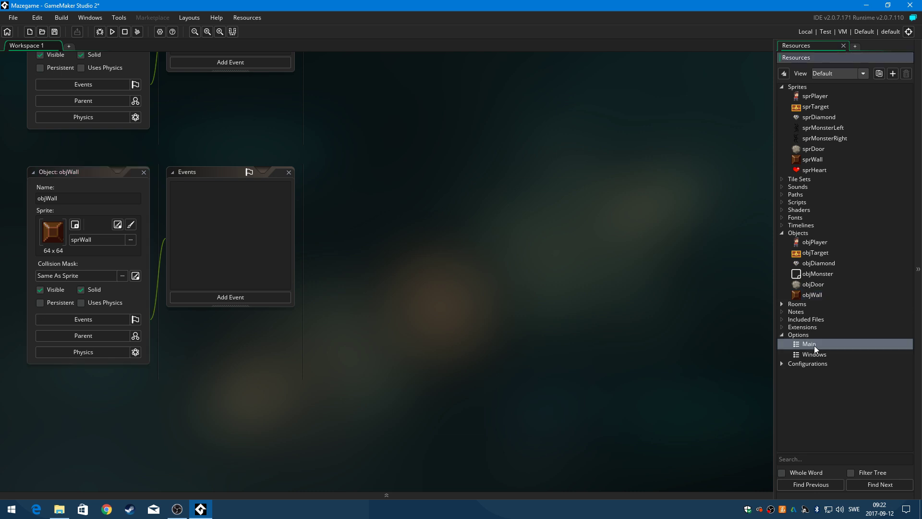
{"action": "double_click", "coordinate": [817, 343]}
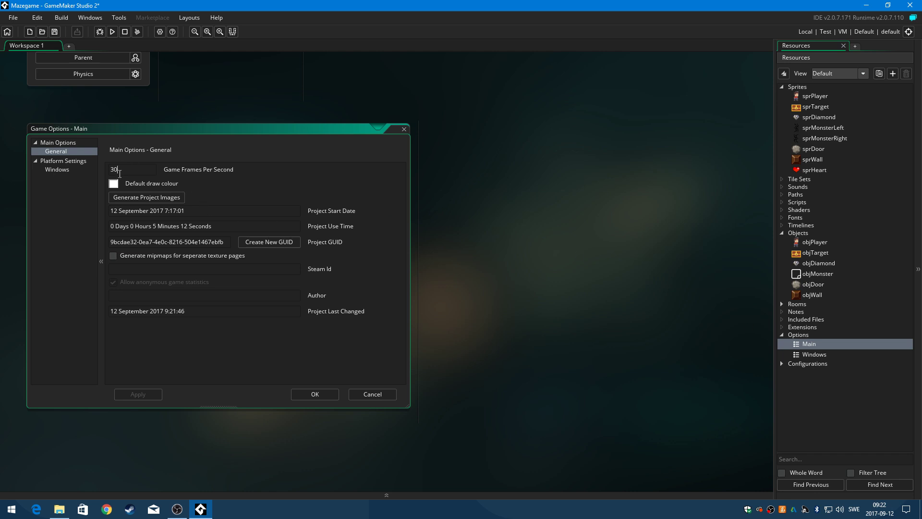
{"action": "type", "text": "6"}
{"action": "left_click", "coordinate": [124, 397]}
{"action": "left_click", "coordinate": [322, 397]}
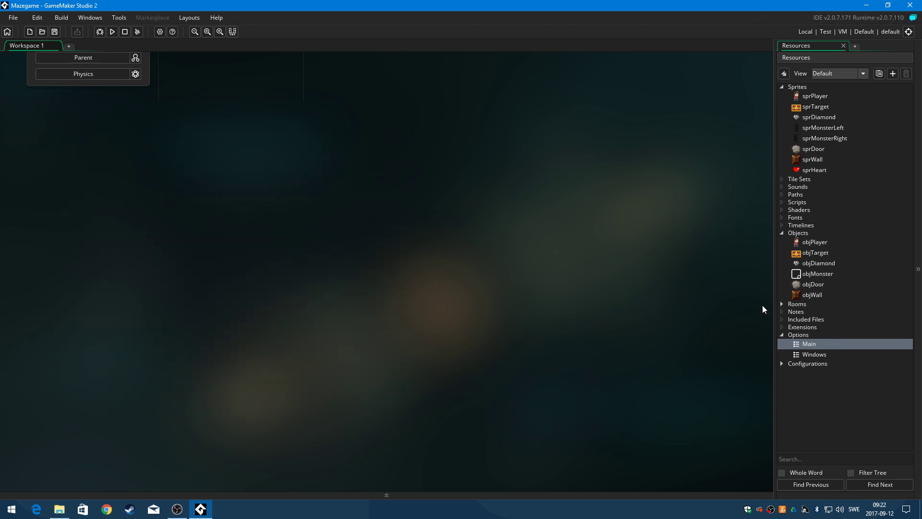
{"action": "left_click", "coordinate": [782, 304]}
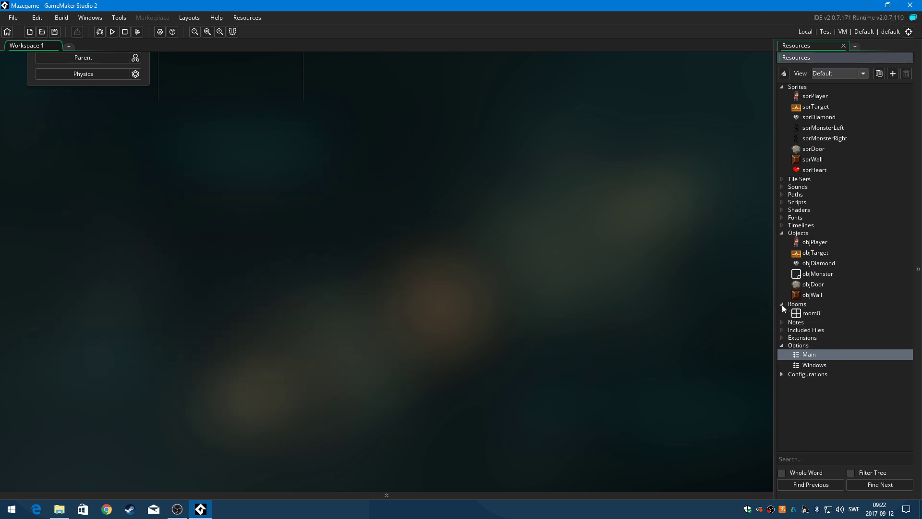
Open room0 and set the Background layer colour to white (FFFFFF)
{"action": "double_click", "coordinate": [814, 313]}
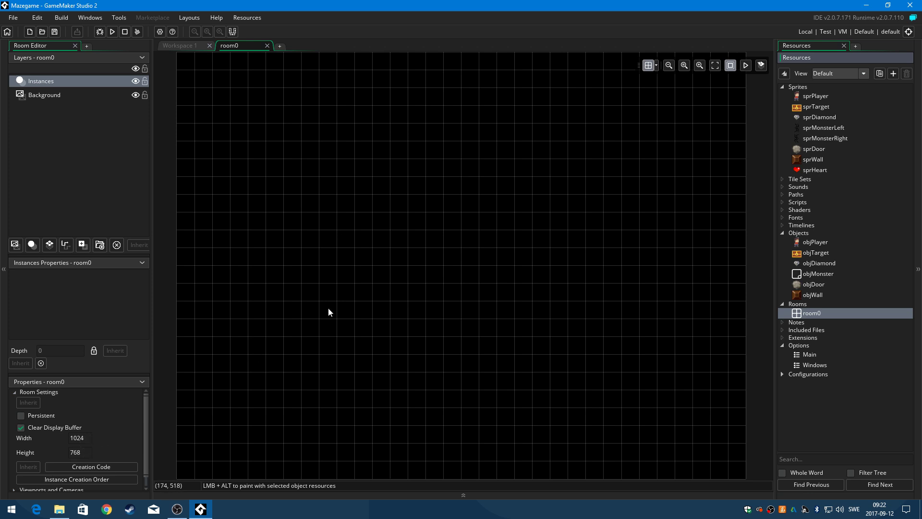
{"action": "left_click", "coordinate": [668, 66]}
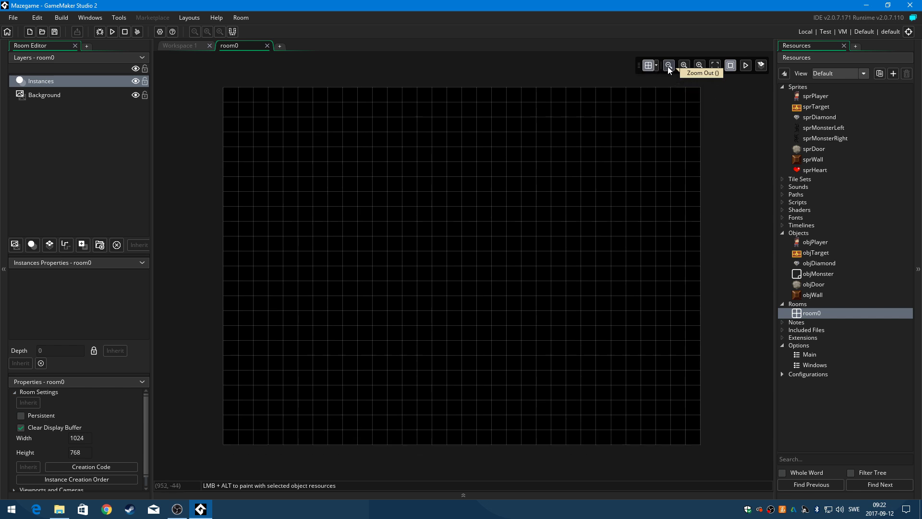
{"action": "left_click", "coordinate": [667, 66]}
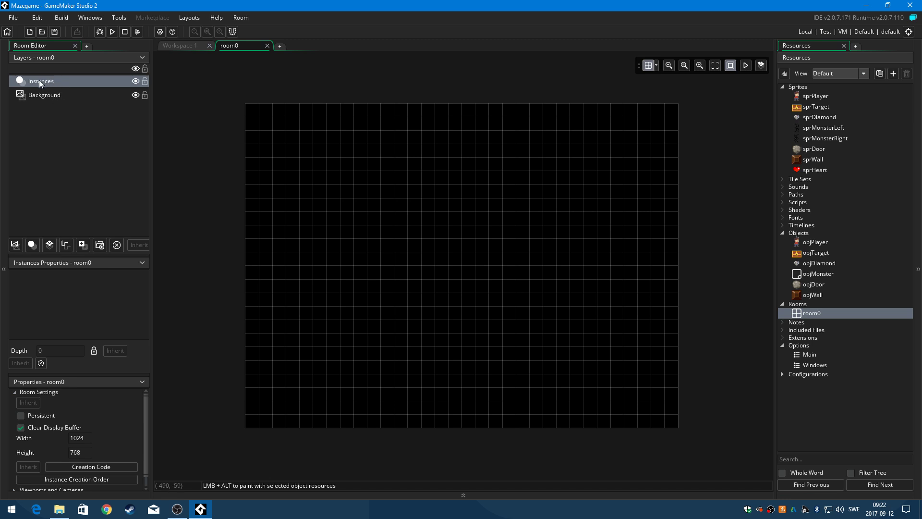
{"action": "left_click", "coordinate": [40, 95]}
{"action": "left_click", "coordinate": [89, 310]}
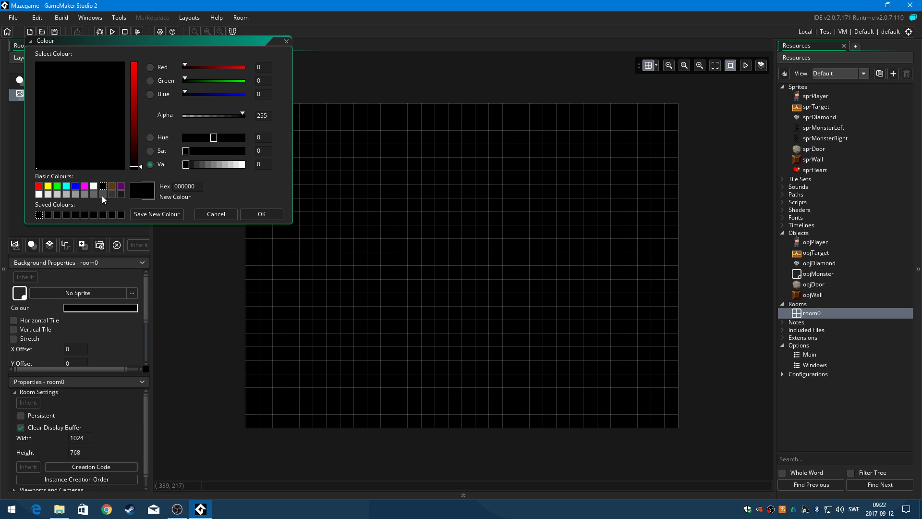
{"action": "left_click", "coordinate": [93, 186]}
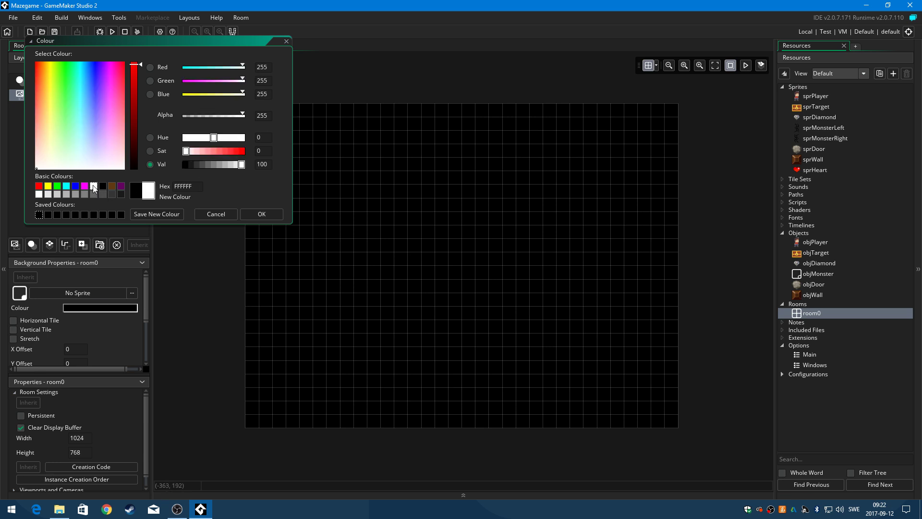
{"action": "left_click", "coordinate": [261, 215]}
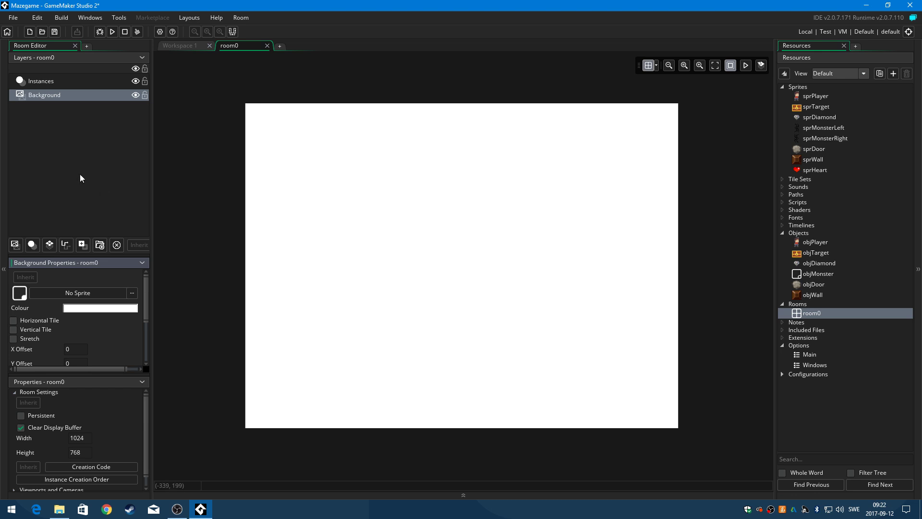
Rename the Instances layer to Wall
{"action": "left_click", "coordinate": [64, 82]}
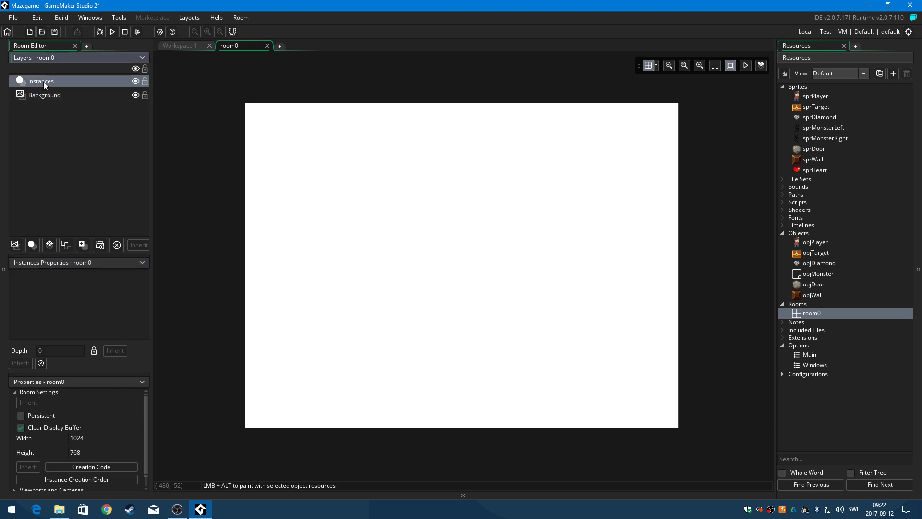
{"action": "right_click", "coordinate": [43, 82]}
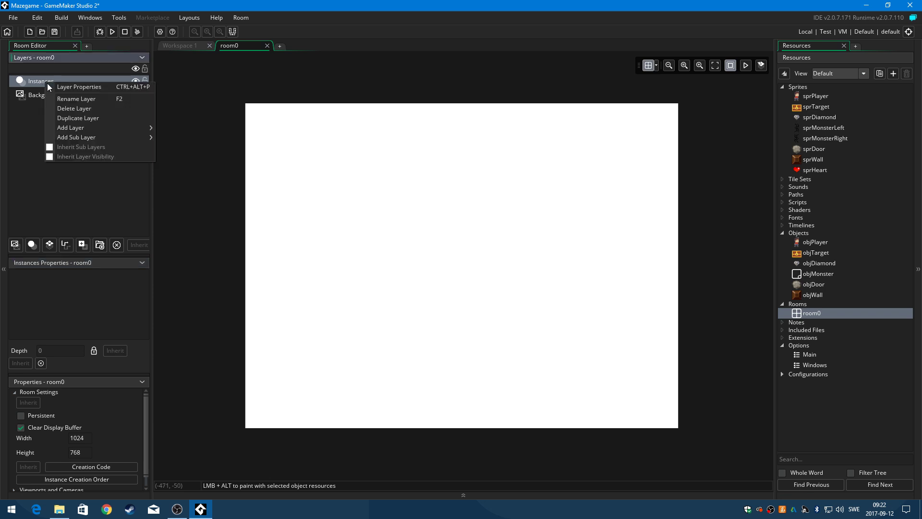
{"action": "left_click", "coordinate": [59, 97]}
{"action": "type", "text": "Wall"}
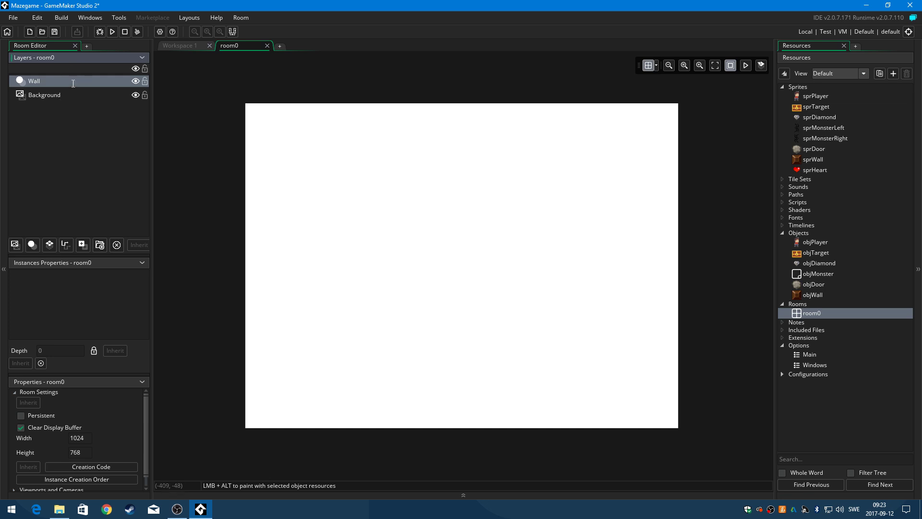
{"action": "left_click", "coordinate": [53, 94]}
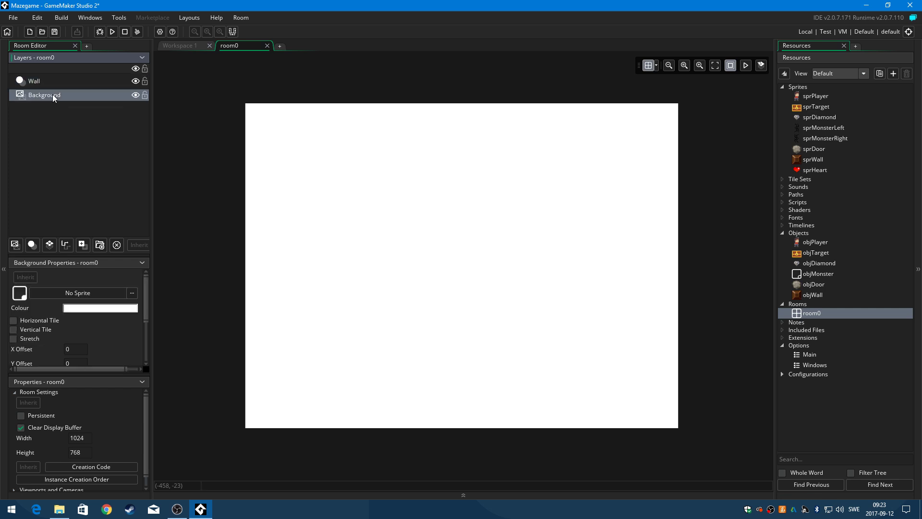
On the Wall layer, place objWall blocks at the room's top-right corner, deleting stray walls
{"action": "left_click", "coordinate": [51, 81]}
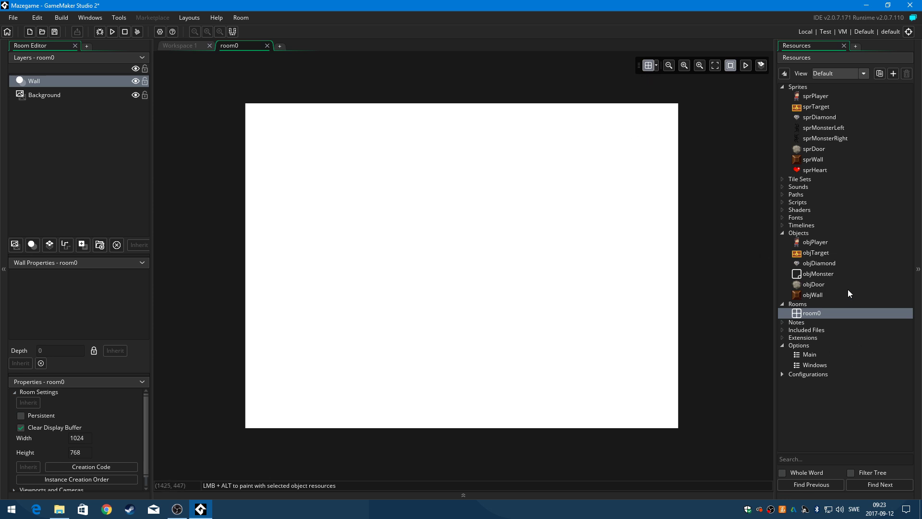
{"action": "left_click", "coordinate": [797, 295]}
{"action": "left_click_drag", "start_coordinate": [798, 296], "coordinate": [661, 118]}
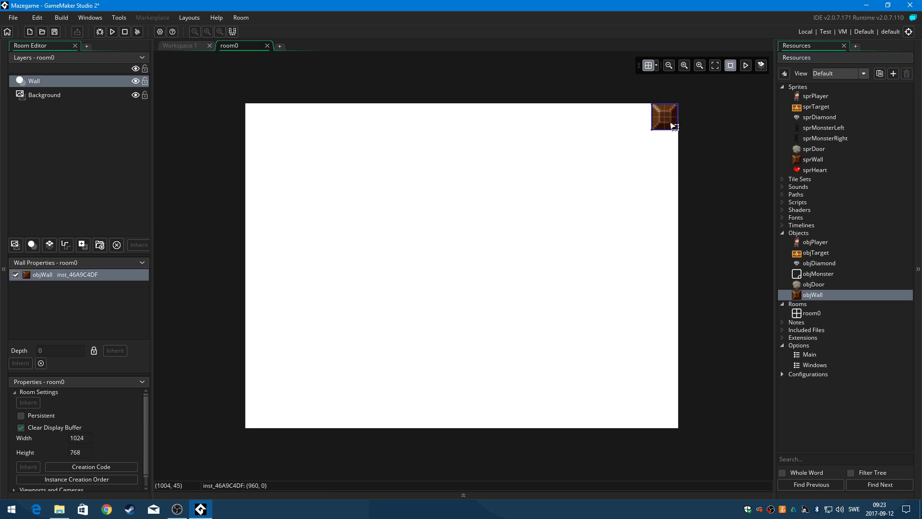
{"action": "left_click_drag", "start_coordinate": [672, 126], "coordinate": [663, 150], "text": "alt"}
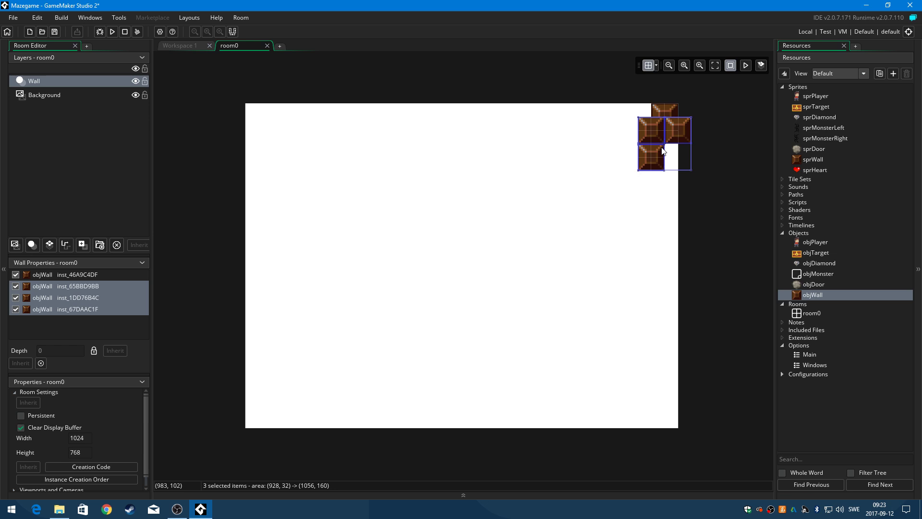
{"action": "key", "text": "Delete"}
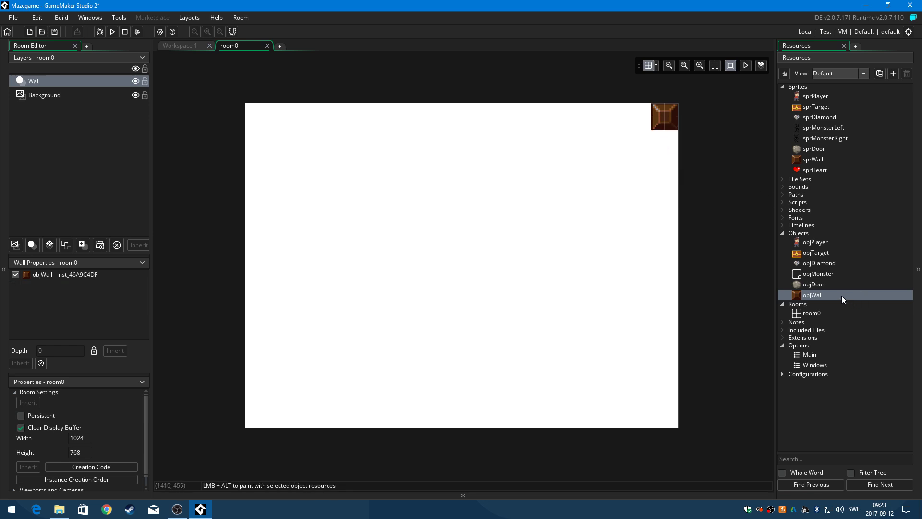
{"action": "left_click_drag", "start_coordinate": [842, 296], "coordinate": [654, 143]}
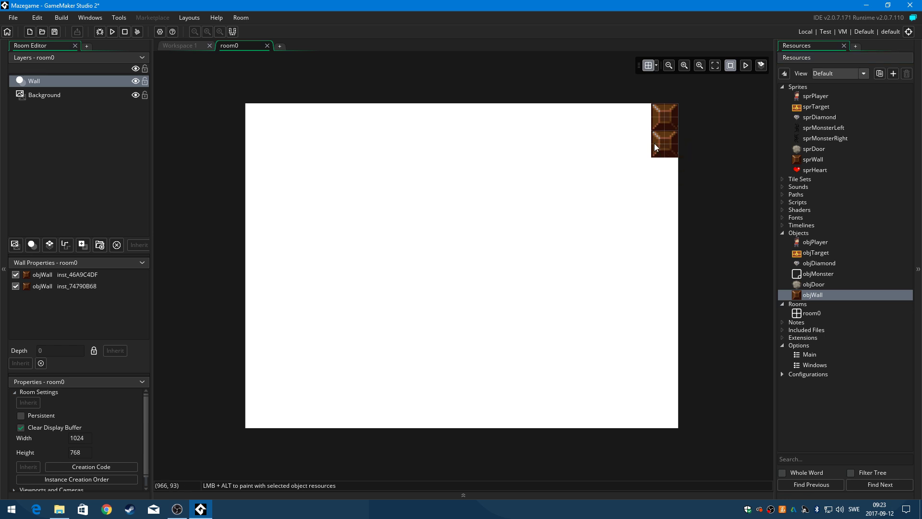
{"action": "left_click_drag", "start_coordinate": [670, 148], "coordinate": [673, 215], "text": "alt"}
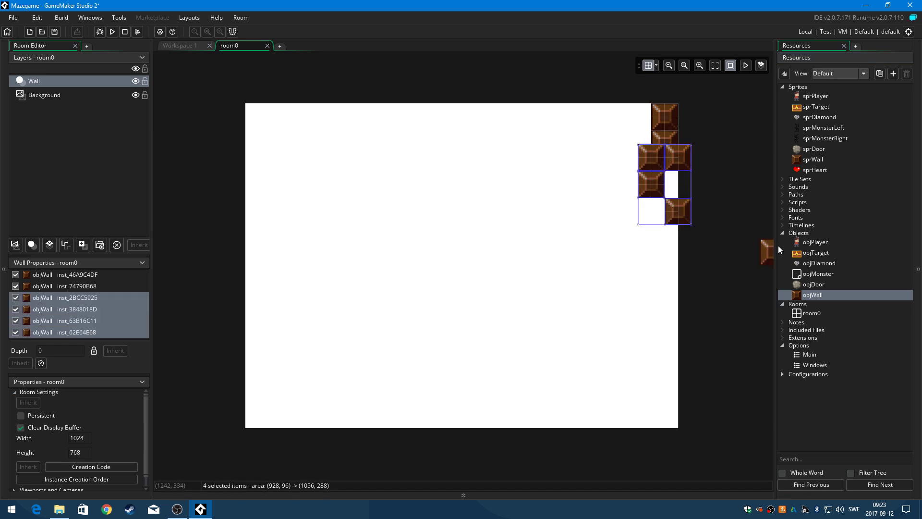
{"action": "key", "text": "Delete"}
{"action": "left_click", "coordinate": [676, 146]}
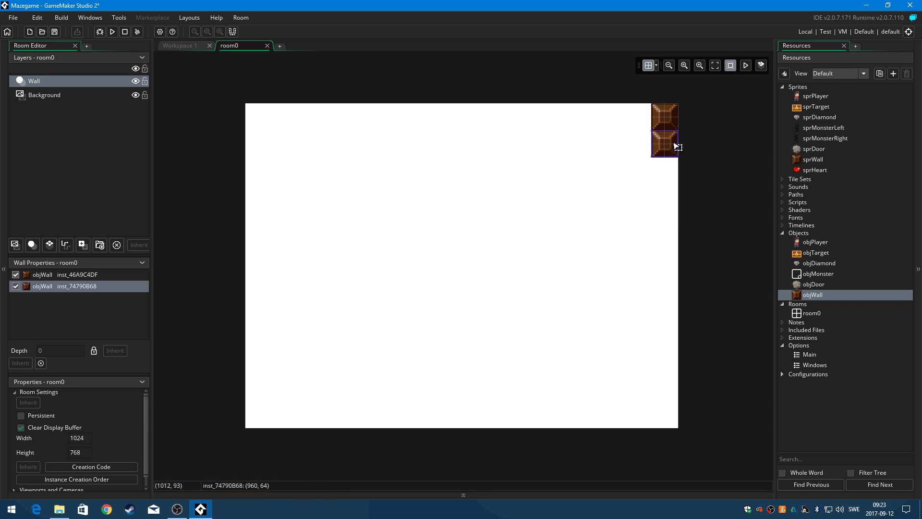
{"action": "left_click_drag", "start_coordinate": [674, 143], "coordinate": [680, 251], "text": "alt"}
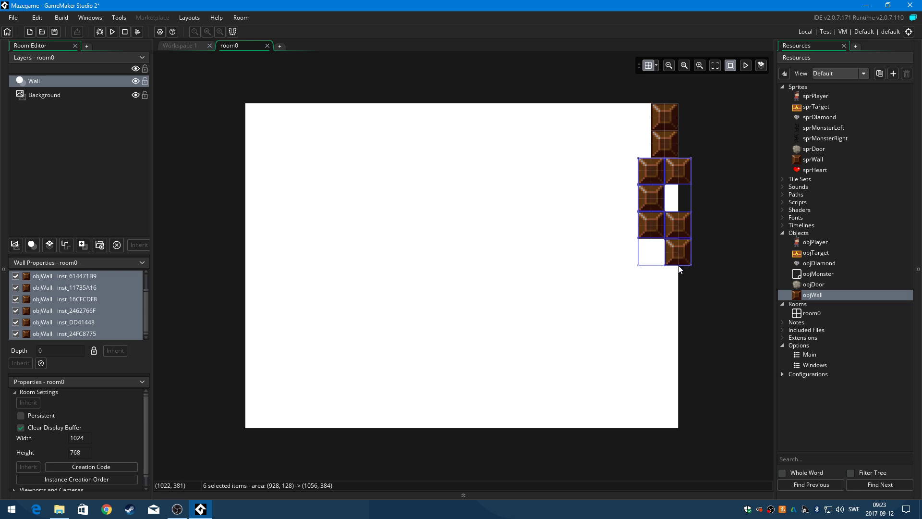
{"action": "key", "text": "Delete"}
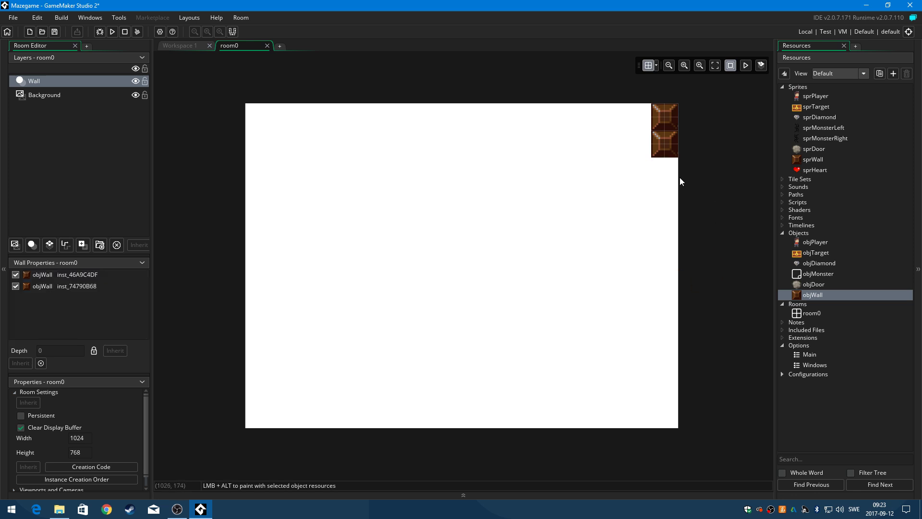
Extend the objWall column down the right edge and place a wall block inside the room
{"action": "left_click_drag", "start_coordinate": [795, 294], "coordinate": [664, 173]}
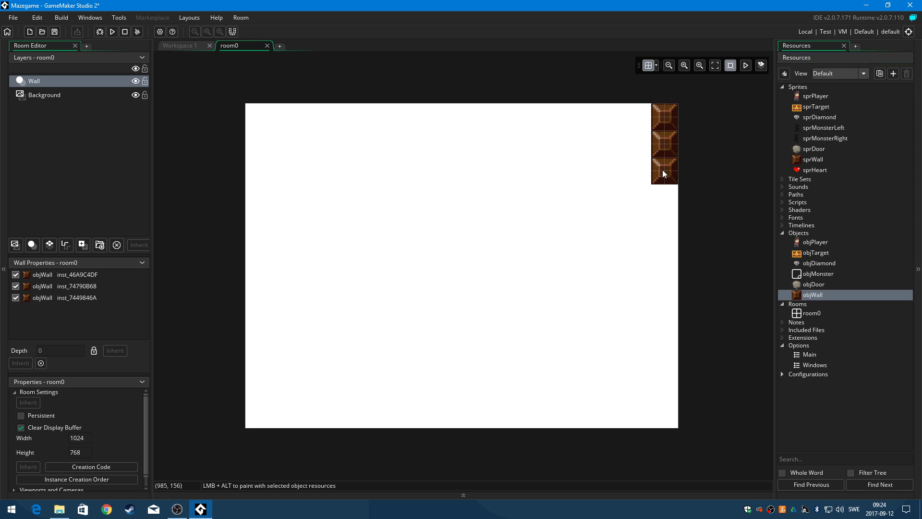
{"action": "left_click", "coordinate": [667, 173]}
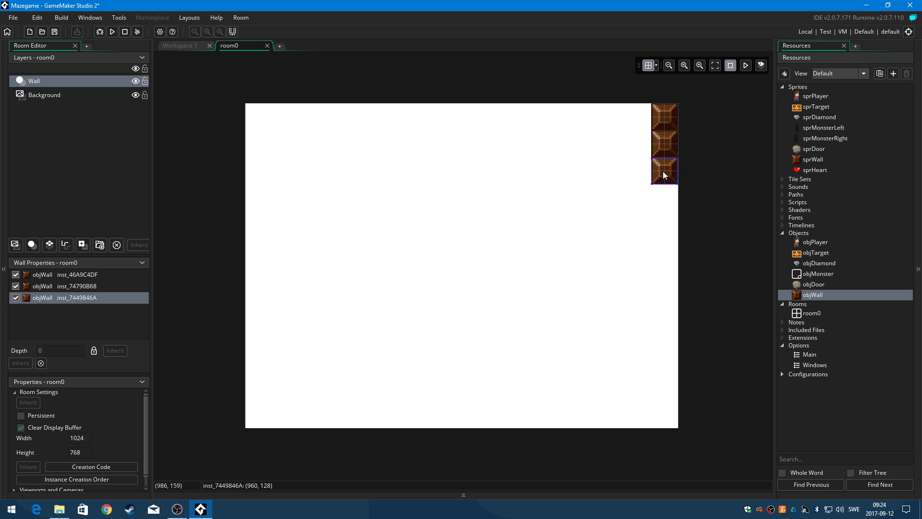
{"action": "left_click_drag", "start_coordinate": [662, 188], "coordinate": [662, 424], "text": "alt"}
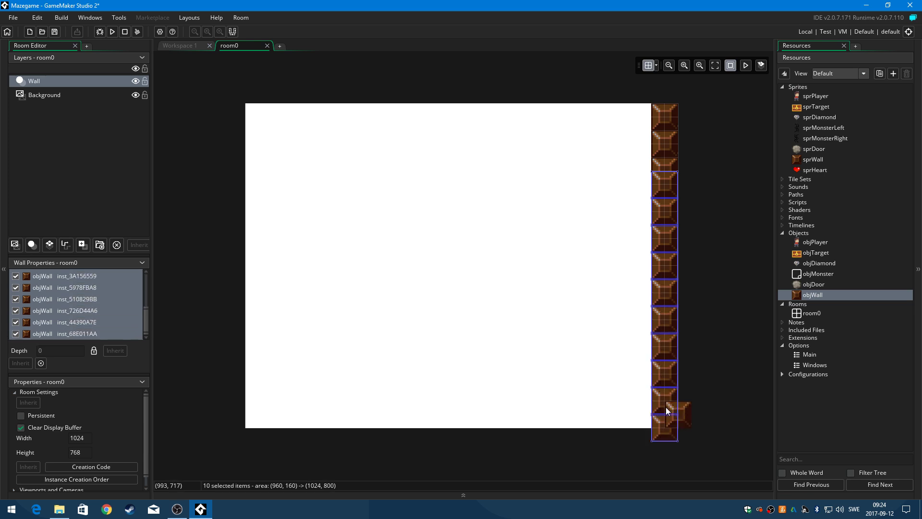
{"action": "key", "text": "Delete"}
{"action": "left_click", "coordinate": [667, 167]}
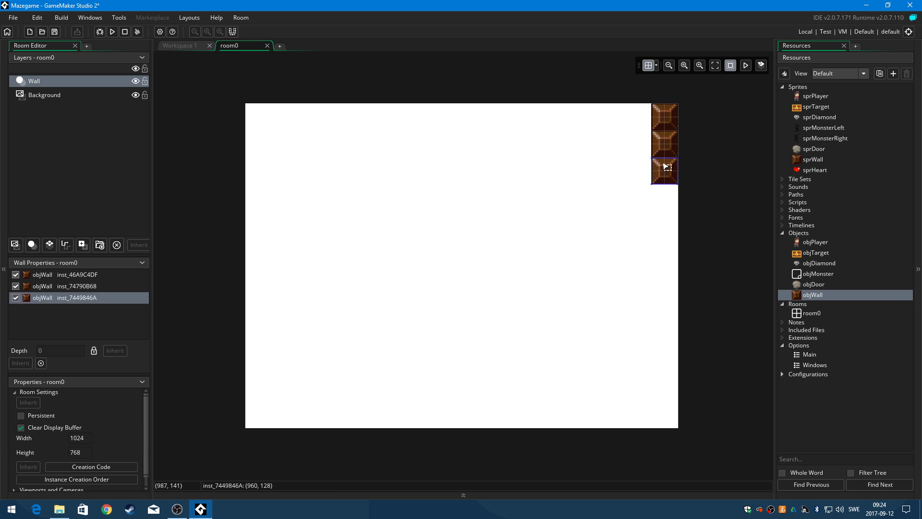
{"action": "mouse_move", "coordinate": [667, 167]}
{"action": "left_mouse_down"}
{"action": "mouse_move", "coordinate": [664, 420]}
{"action": "mouse_move", "coordinate": [339, 408]}
{"action": "mouse_move", "coordinate": [258, 278]}
{"action": "mouse_move", "coordinate": [366, 126]}
{"action": "mouse_move", "coordinate": [666, 133]}
{"action": "left_mouse_up"}
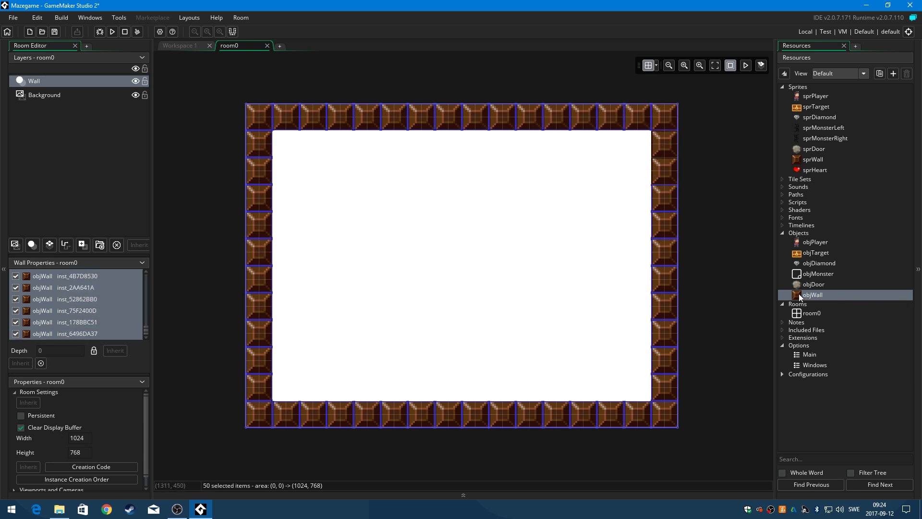
{"action": "left_click_drag", "start_coordinate": [799, 293], "coordinate": [465, 185]}
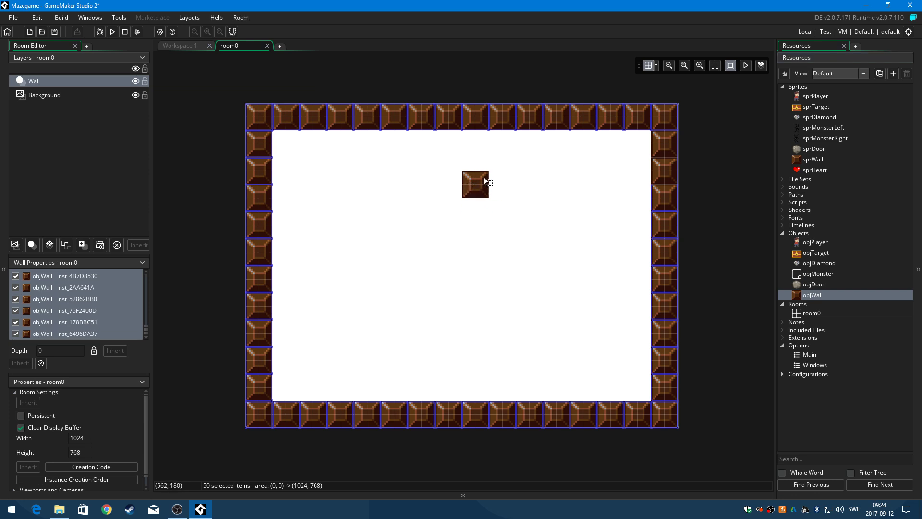
Paint a winding interior objWall path leftward from the interior wall block
{"action": "left_click", "coordinate": [472, 199], "text": "alt"}
{"action": "mouse_move", "coordinate": [473, 199]}
{"action": "left_mouse_down", "text": "alt"}
{"action": "mouse_move", "coordinate": [537, 237]}
{"action": "mouse_move", "coordinate": [521, 339]}
{"action": "mouse_move", "coordinate": [321, 208]}
{"action": "left_mouse_up", "text": "alt"}
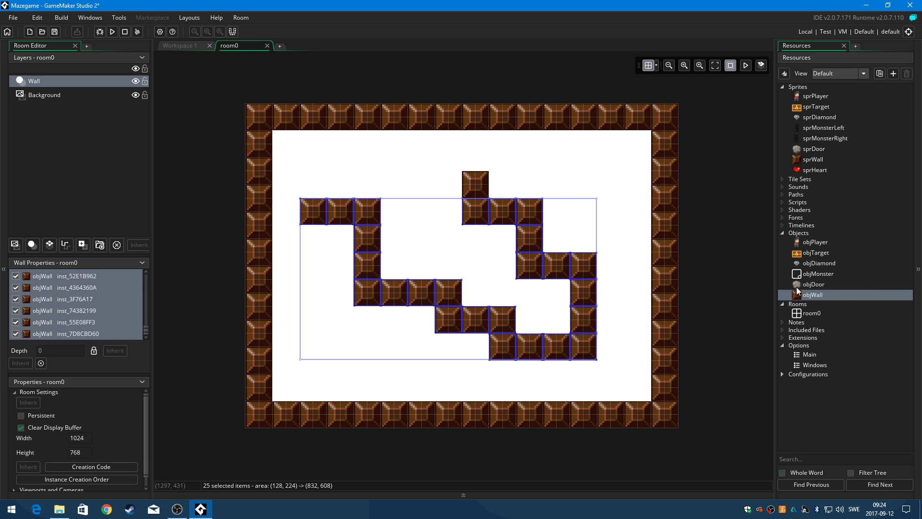
{"action": "left_click", "coordinate": [827, 292]}
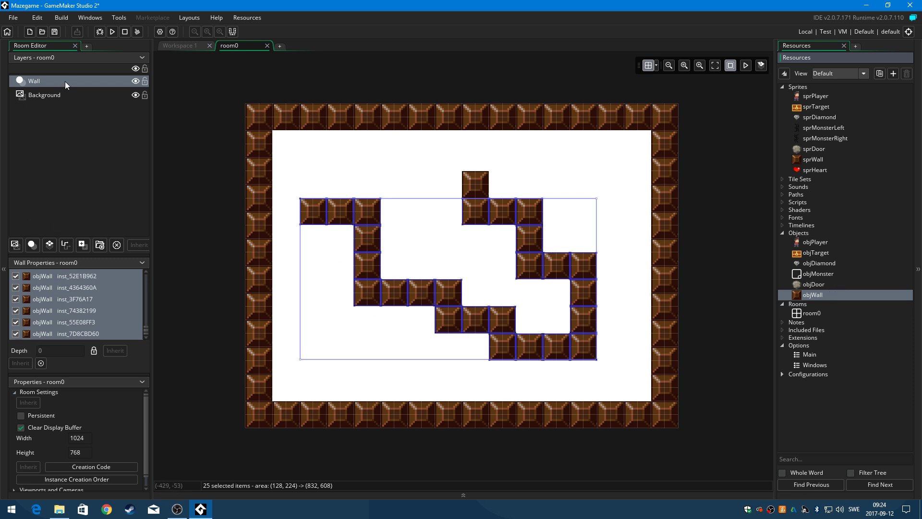
Add an instance layer named 'Character' above Wall and place objPlayer in the top-left corner
{"action": "left_click", "coordinate": [33, 245]}
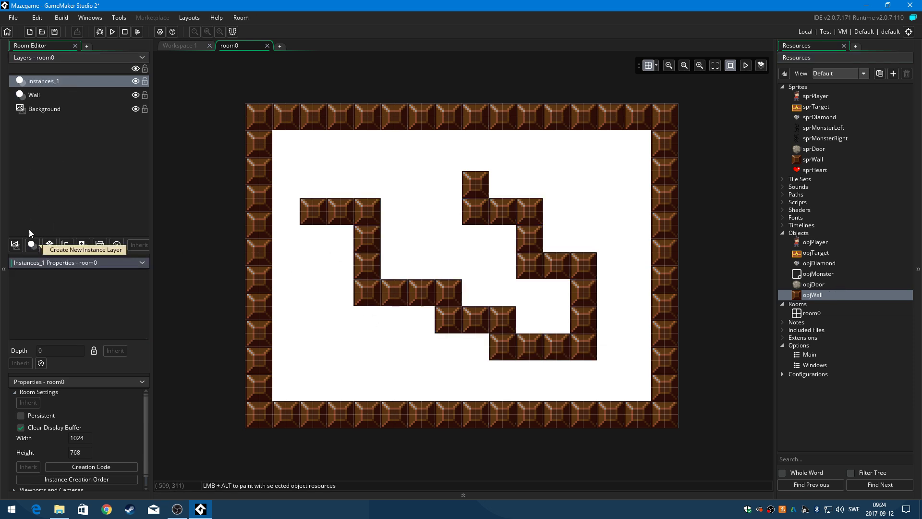
{"action": "right_click", "coordinate": [61, 83]}
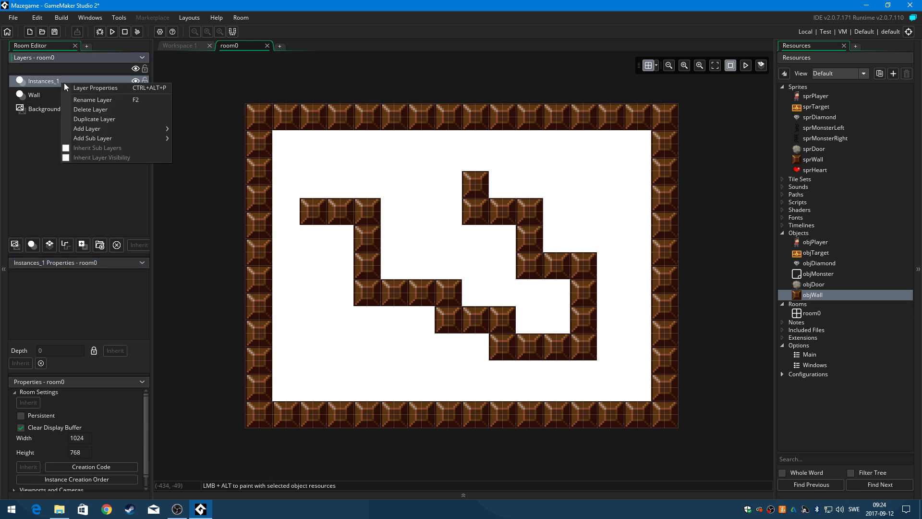
{"action": "left_click", "coordinate": [82, 98]}
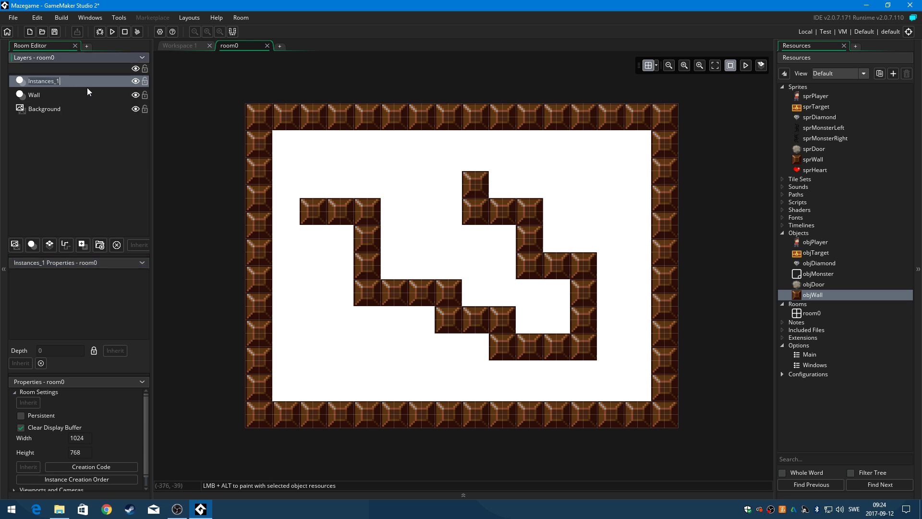
{"action": "type", "text": "Char"}
{"action": "type", "text": "acters"}
{"action": "key", "text": "Return"}
{"action": "left_click", "coordinate": [88, 93]}
{"action": "left_click", "coordinate": [90, 80]}
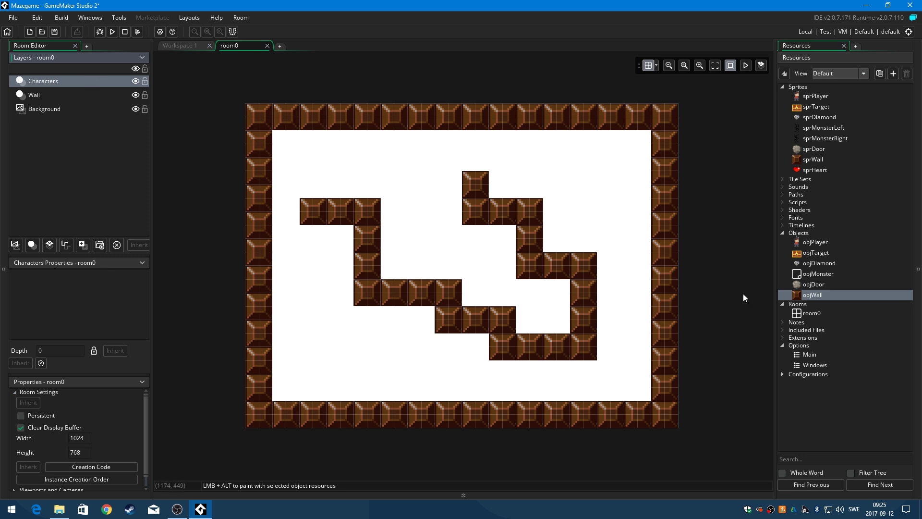
{"action": "mouse_move", "coordinate": [807, 242]}
{"action": "left_mouse_down"}
{"action": "mouse_move", "coordinate": [301, 156]}
{"action": "mouse_move", "coordinate": [286, 144]}
{"action": "left_mouse_up"}
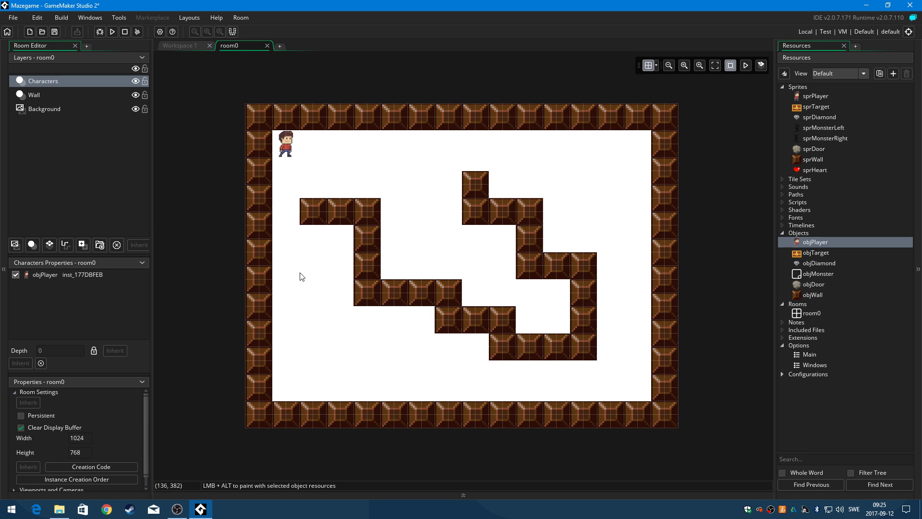
Duplicate room0 into room01 and open room01 in the room editor
{"action": "left_click", "coordinate": [823, 311]}
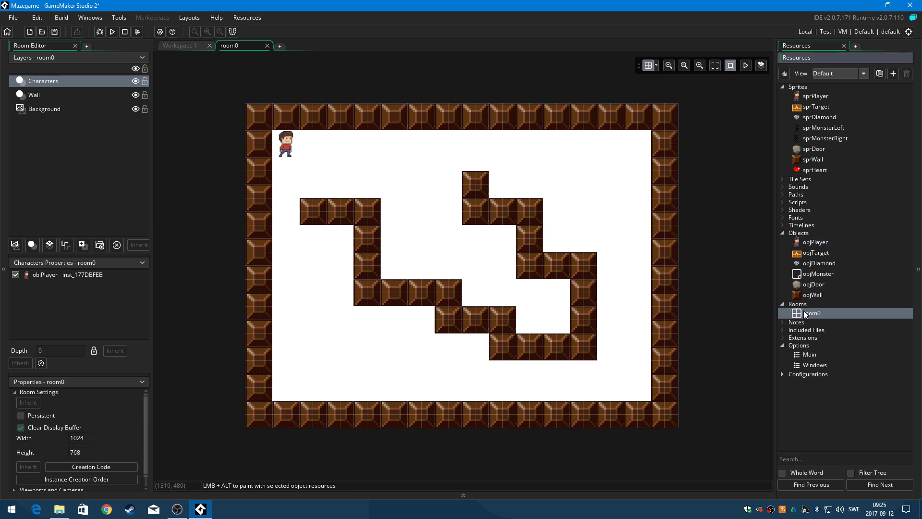
{"action": "right_click", "coordinate": [848, 313]}
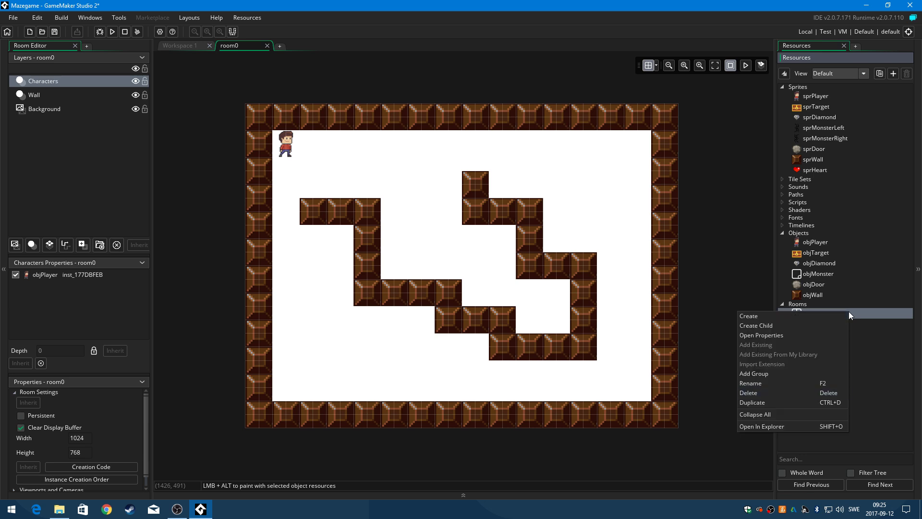
{"action": "left_click", "coordinate": [800, 402]}
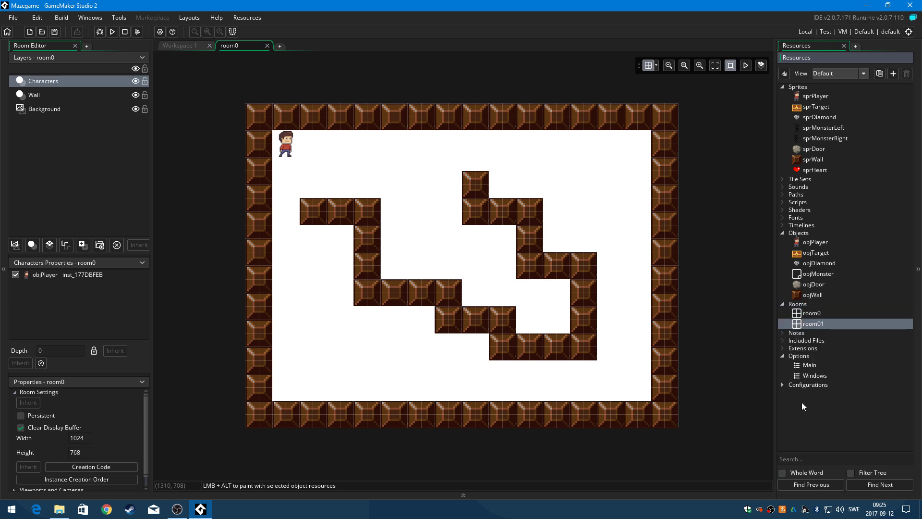
{"action": "double_click", "coordinate": [840, 324]}
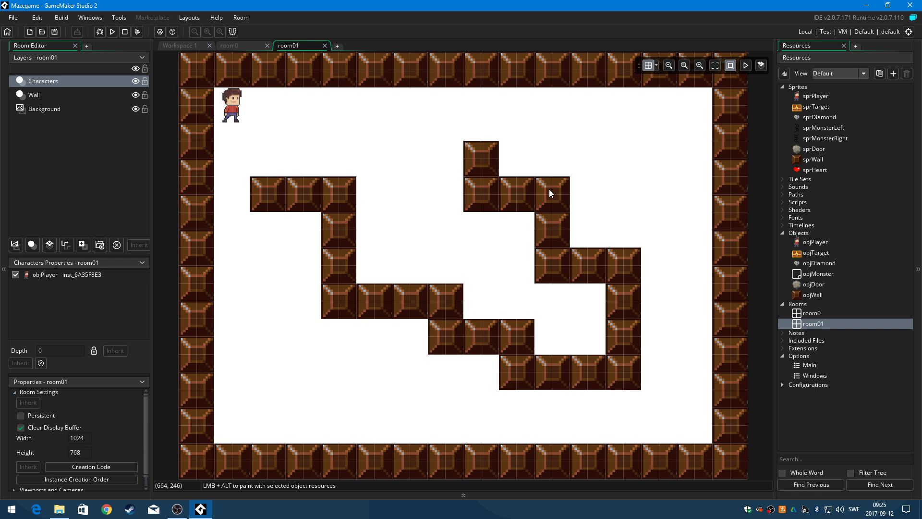
On the Wall layer, move six existing wall blocks to new cells in the maze
{"action": "left_click", "coordinate": [83, 98]}
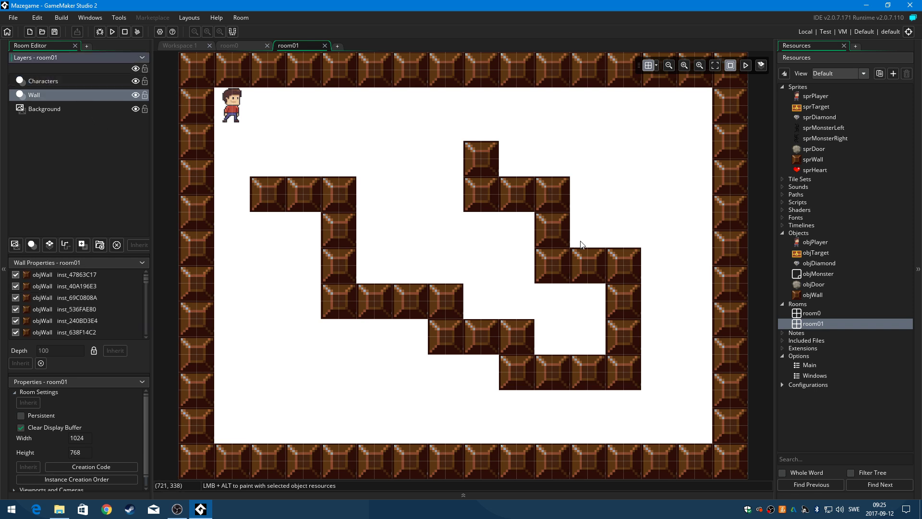
{"action": "left_click_drag", "start_coordinate": [553, 214], "coordinate": [597, 189]}
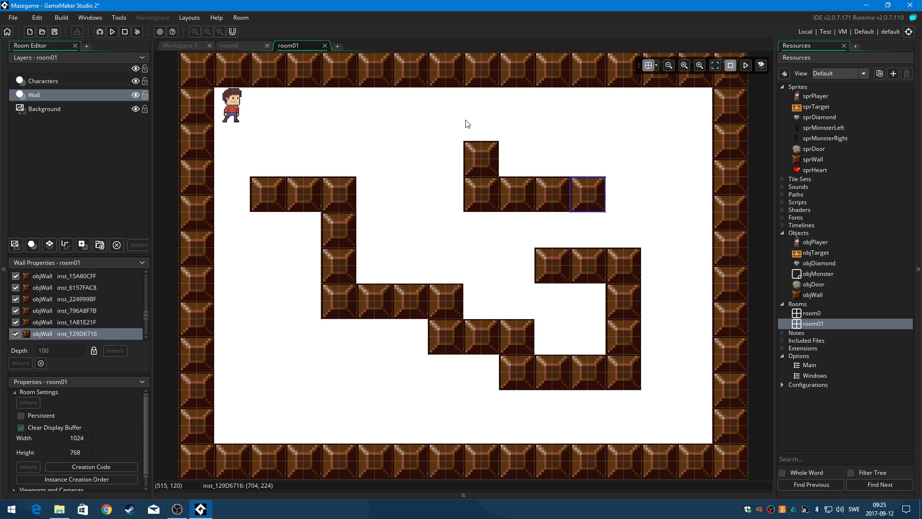
{"action": "mouse_move", "coordinate": [480, 157]}
{"action": "left_mouse_down"}
{"action": "mouse_move", "coordinate": [519, 302]}
{"action": "mouse_move", "coordinate": [519, 264]}
{"action": "left_mouse_up"}
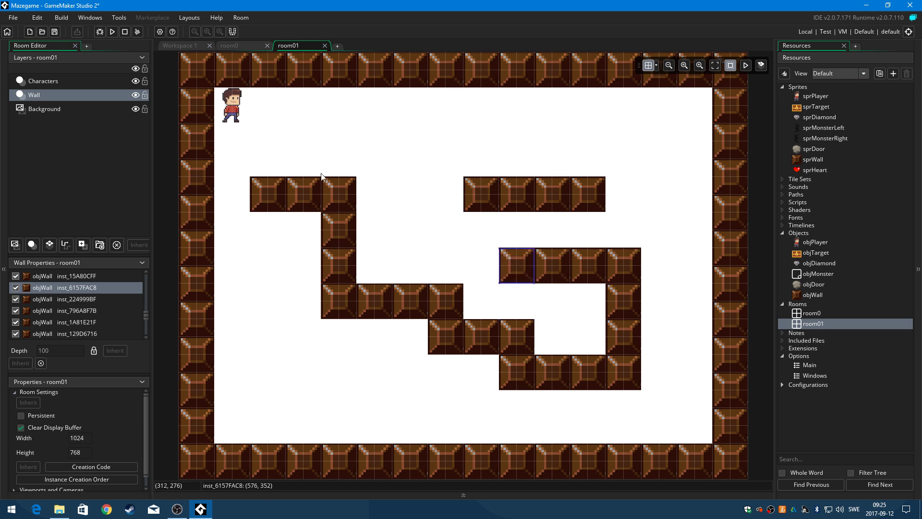
{"action": "left_click_drag", "start_coordinate": [278, 186], "coordinate": [351, 330]}
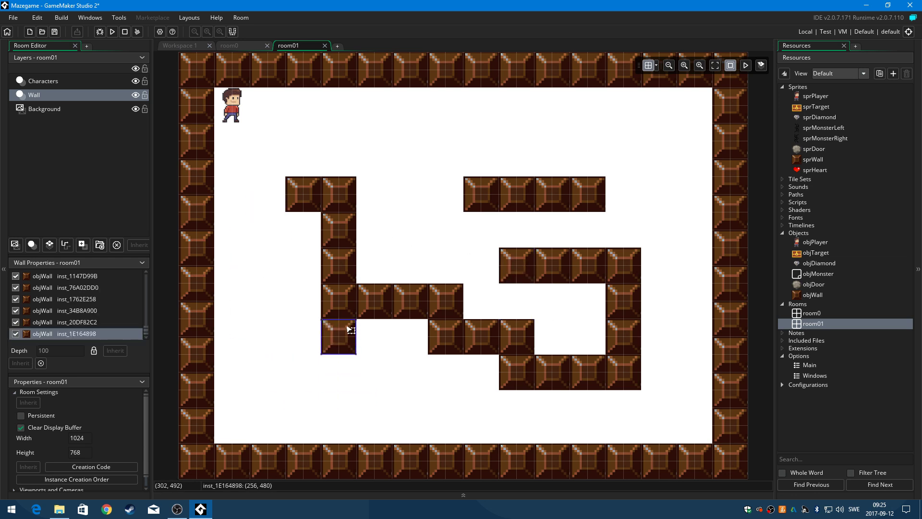
{"action": "left_click_drag", "start_coordinate": [519, 379], "coordinate": [562, 417]}
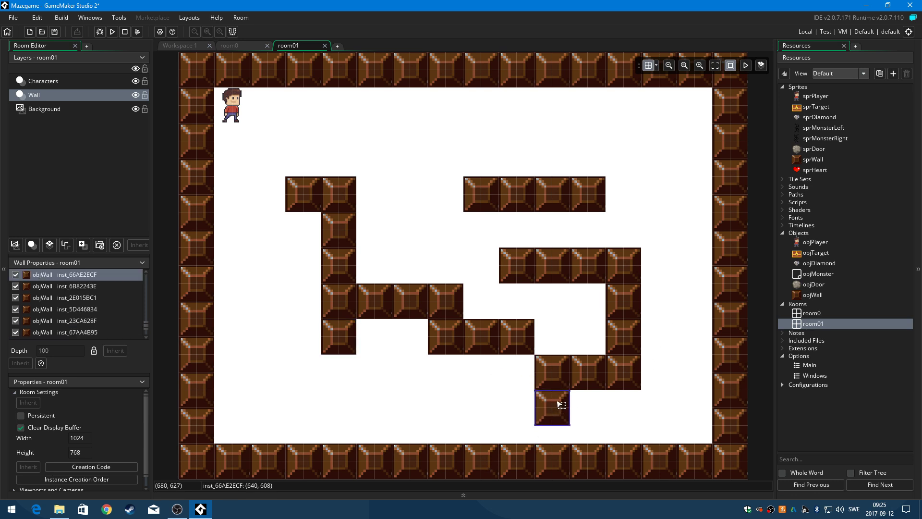
{"action": "mouse_move", "coordinate": [561, 404]}
{"action": "left_mouse_down"}
{"action": "mouse_move", "coordinate": [638, 169]}
{"action": "mouse_move", "coordinate": [601, 152]}
{"action": "left_mouse_up"}
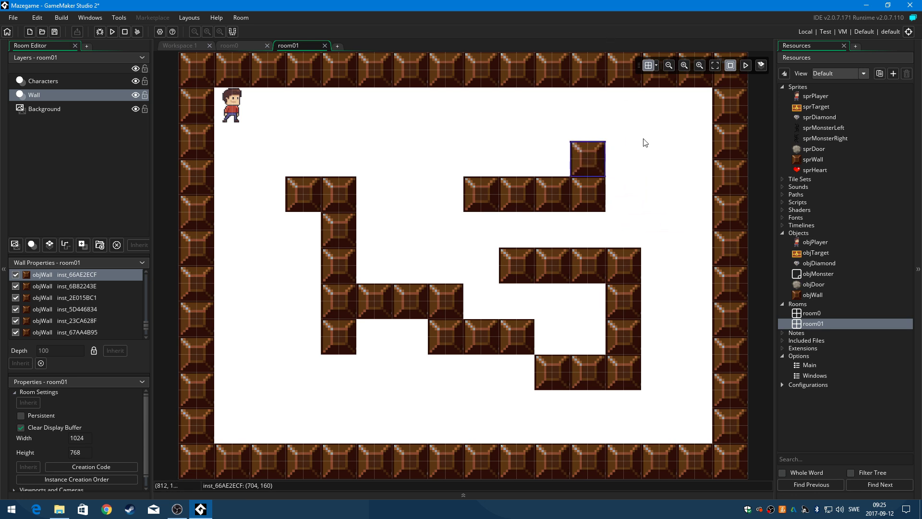
{"action": "left_click", "coordinate": [378, 294], "text": "alt"}
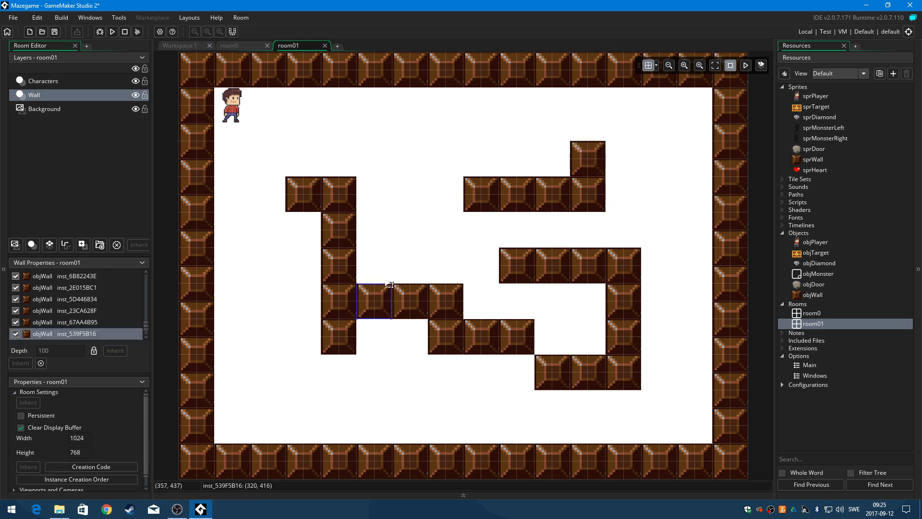
{"action": "mouse_move", "coordinate": [389, 284]}
{"action": "left_mouse_down"}
{"action": "mouse_move", "coordinate": [647, 164]}
{"action": "mouse_move", "coordinate": [630, 147]}
{"action": "left_mouse_up"}
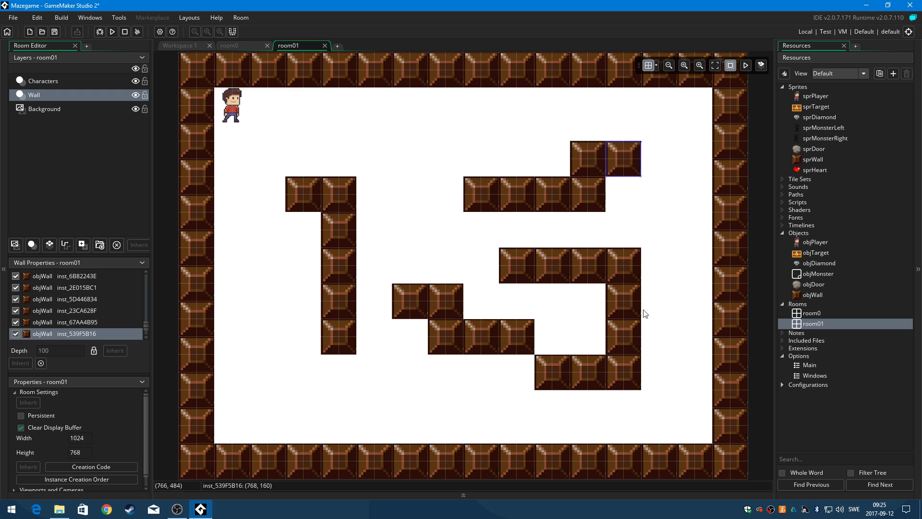
Add two new objWall blocks at the bottom left of the maze
{"action": "left_click_drag", "start_coordinate": [793, 292], "coordinate": [310, 328]}
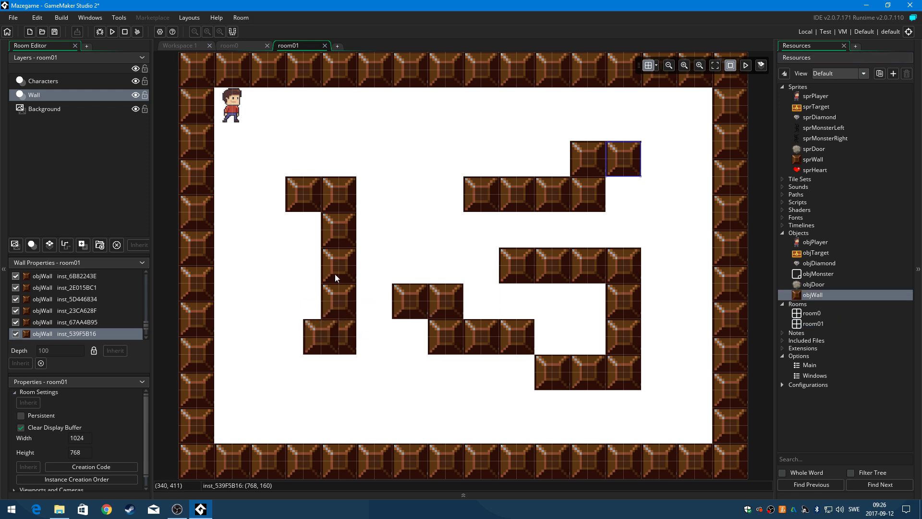
{"action": "left_click", "coordinate": [317, 330]}
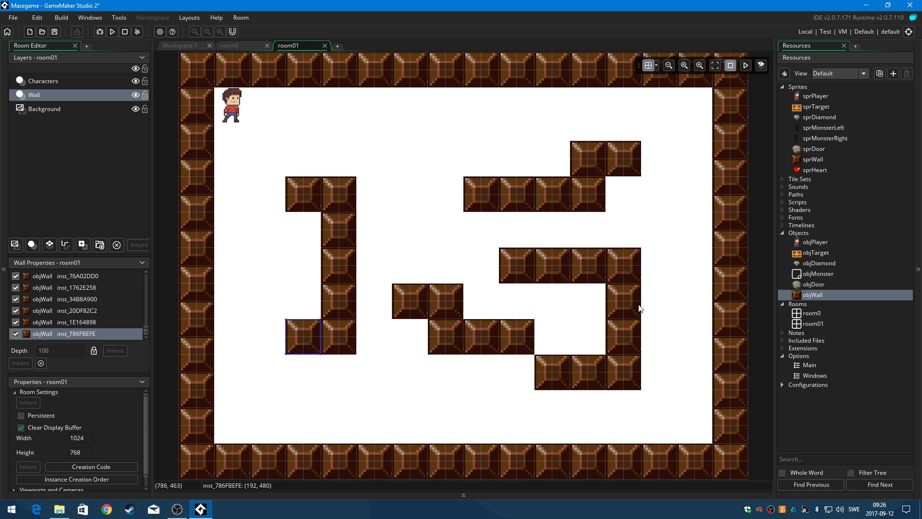
{"action": "left_click_drag", "start_coordinate": [792, 297], "coordinate": [259, 330]}
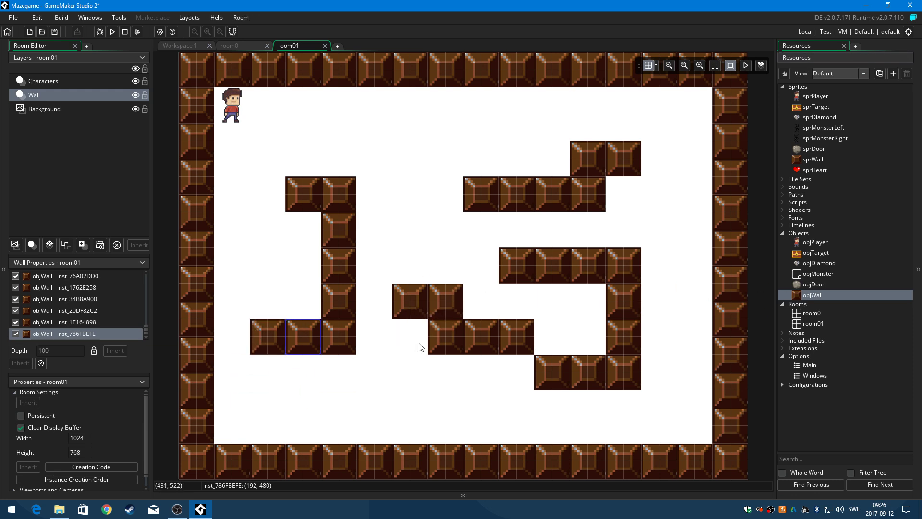
{"action": "left_click", "coordinate": [812, 313]}
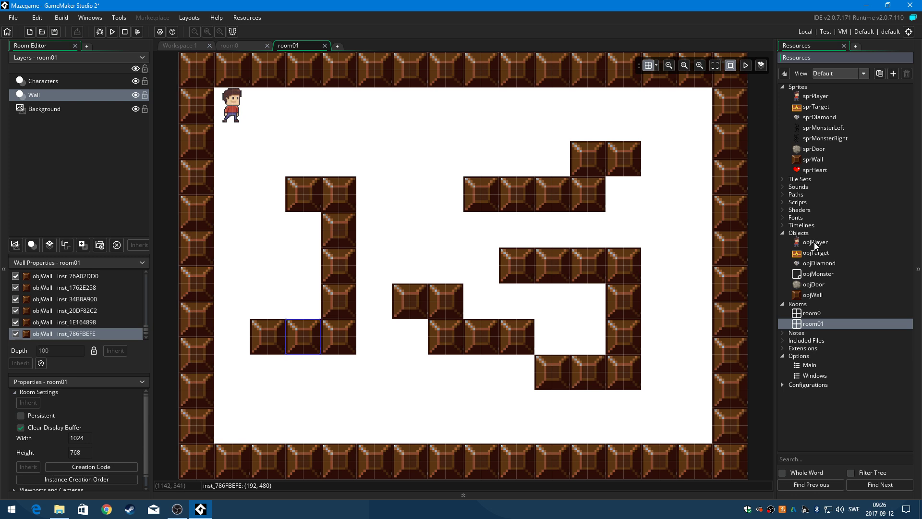
Open room0, run Mazegame to check the maze and player, then close the game window
{"action": "left_click", "coordinate": [813, 315]}
{"action": "key", "text": "F2"}
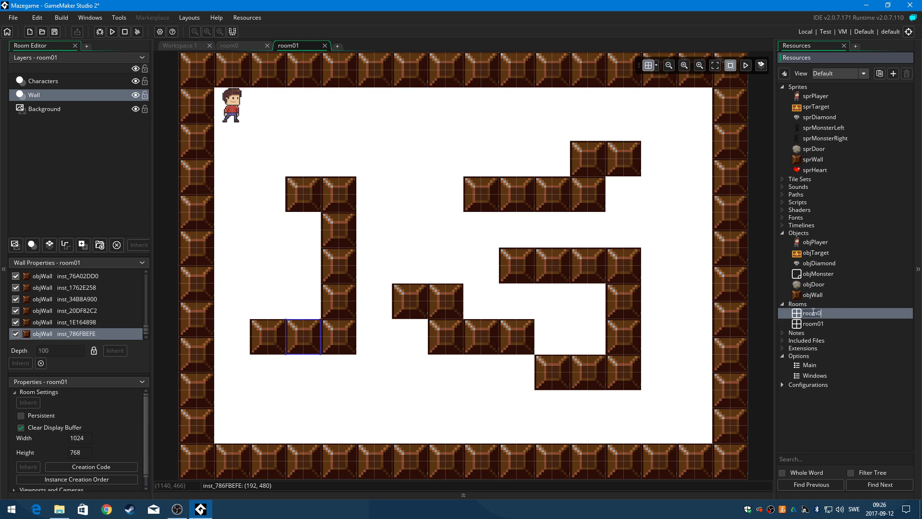
{"action": "double_click", "coordinate": [851, 315]}
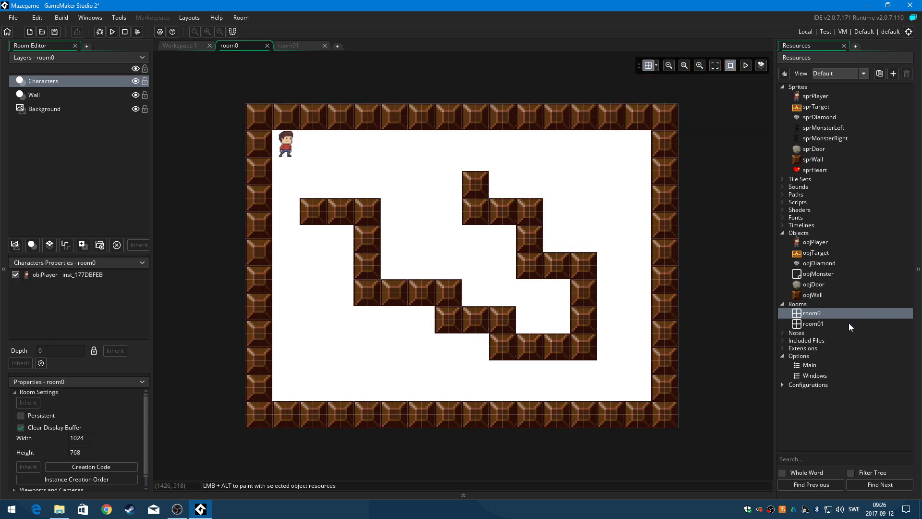
{"action": "left_click", "coordinate": [112, 32]}
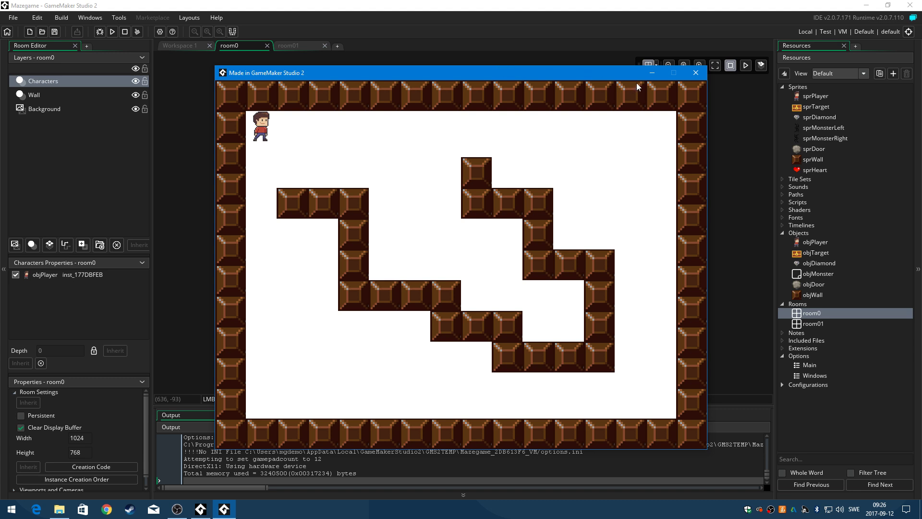
{"action": "left_click", "coordinate": [695, 74]}
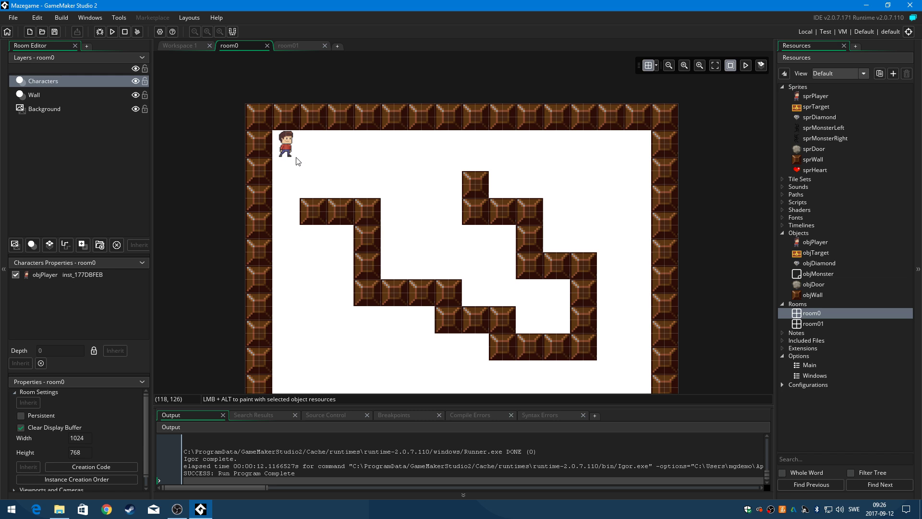
{"action": "left_click", "coordinate": [811, 242]}
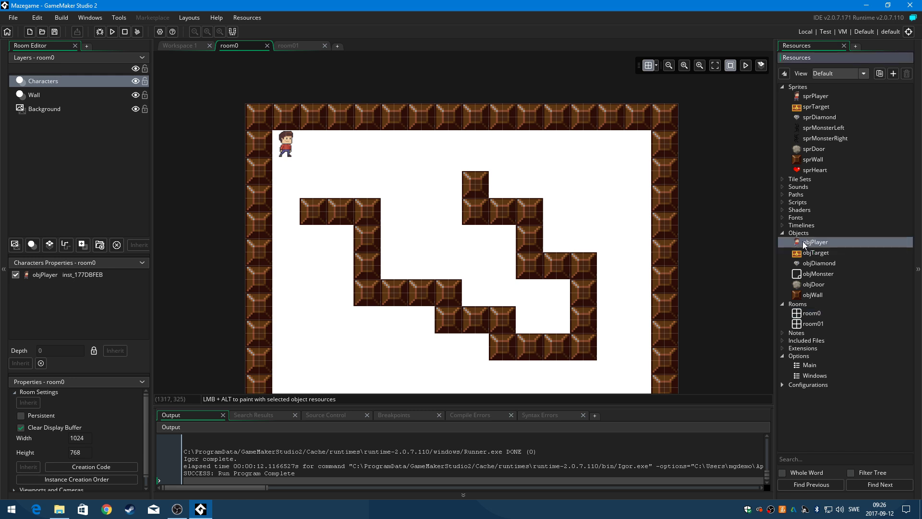
Open the objPlayer object editor and add a Key Down - Left event
{"action": "double_click", "coordinate": [804, 244]}
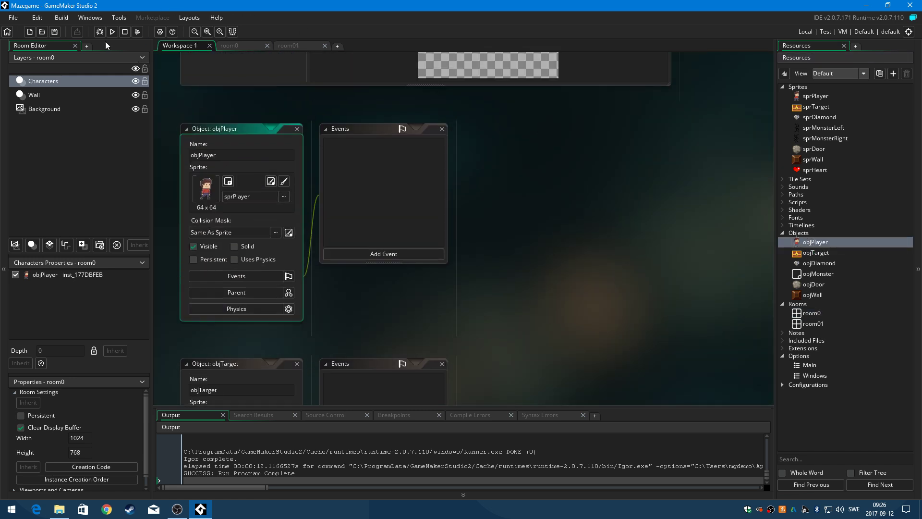
{"action": "left_click", "coordinate": [74, 46]}
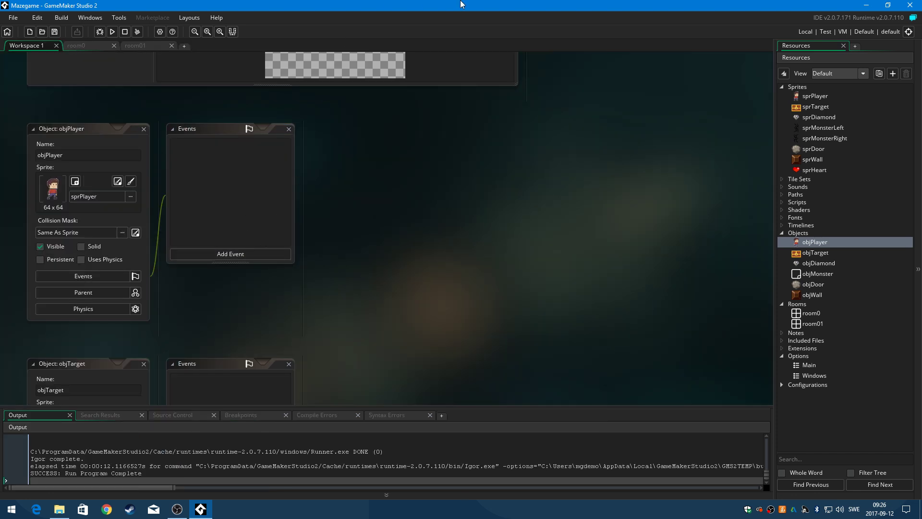
{"action": "left_click", "coordinate": [253, 256]}
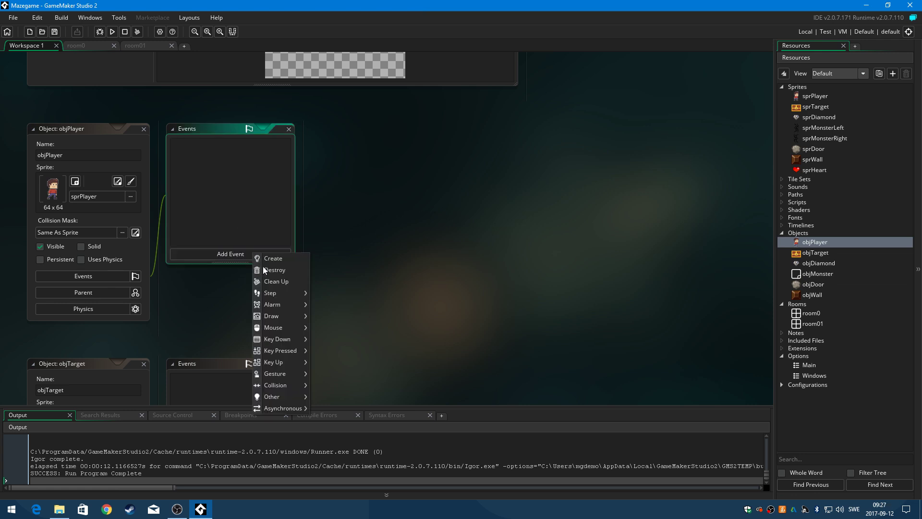
{"action": "mouse_move", "coordinate": [292, 339]}
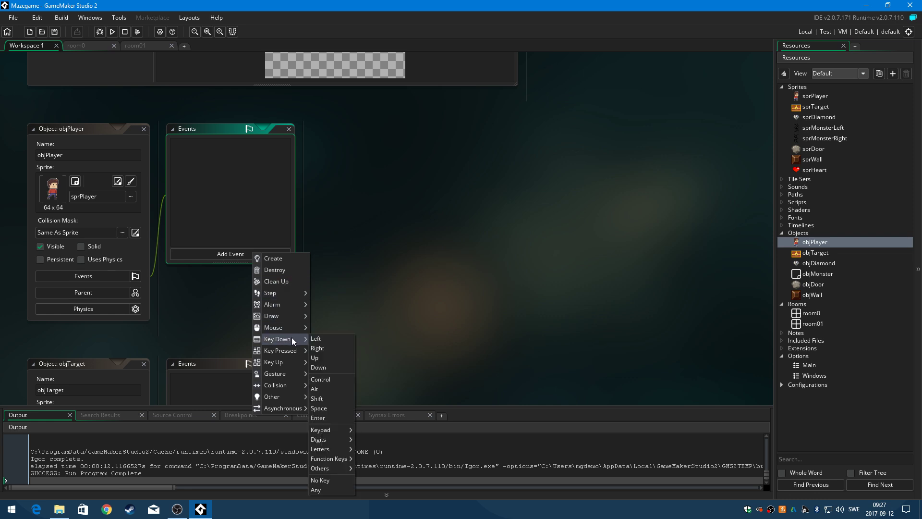
{"action": "left_click", "coordinate": [330, 338]}
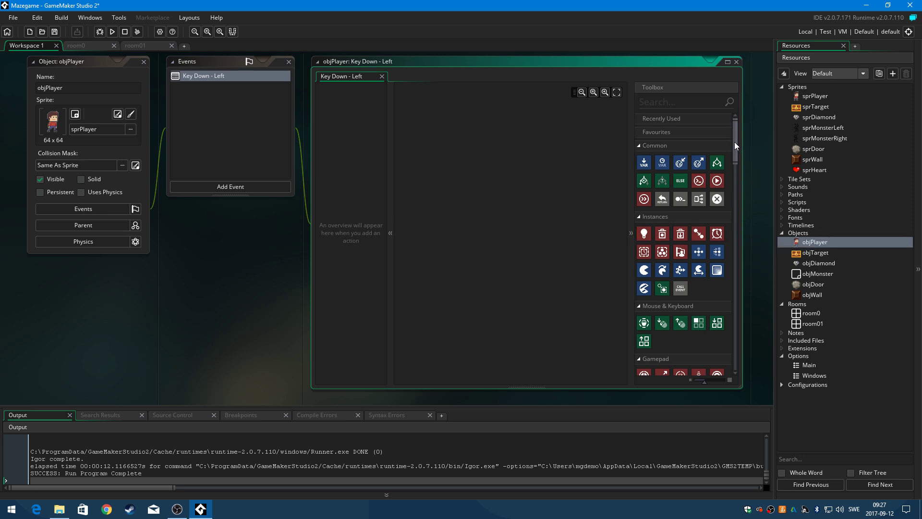
Add a Jump To Point action with X -4 and Y 0, both relative, to the Left event
{"action": "left_click_drag", "start_coordinate": [734, 142], "coordinate": [727, 185]}
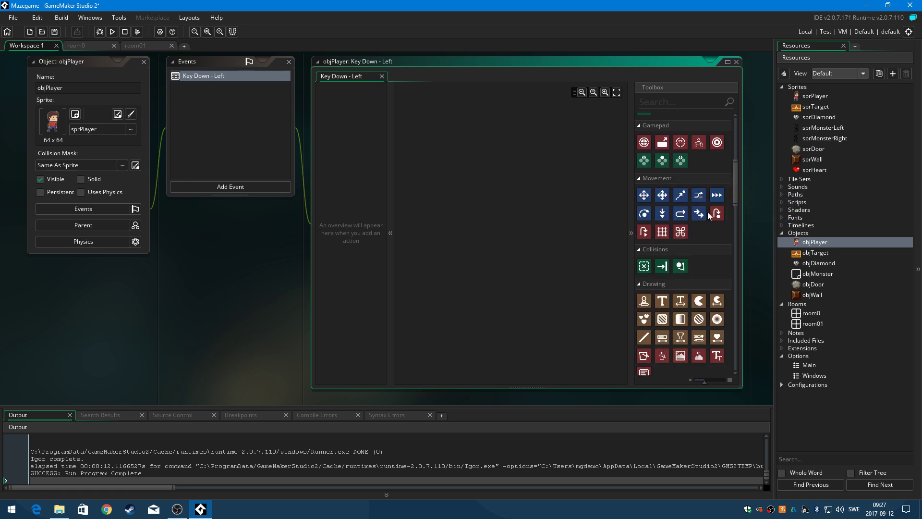
{"action": "left_click", "coordinate": [717, 216]}
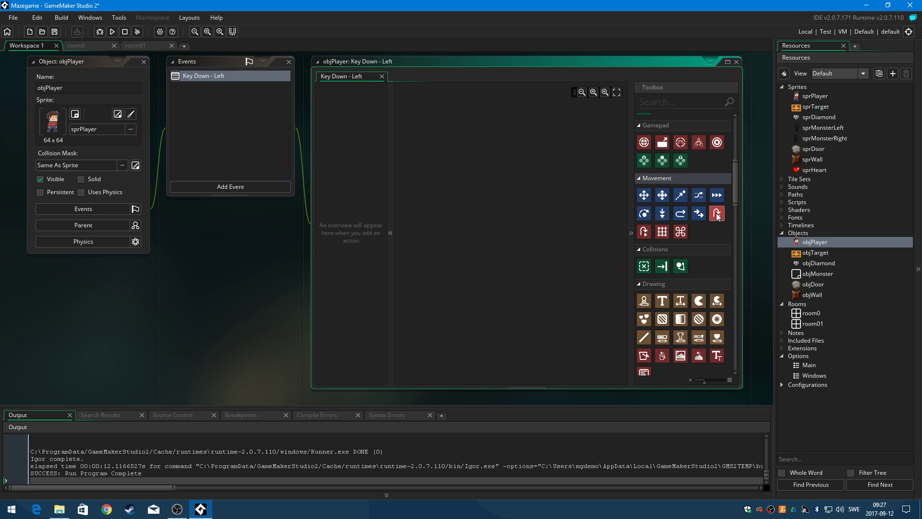
{"action": "left_click_drag", "start_coordinate": [718, 217], "coordinate": [450, 145]}
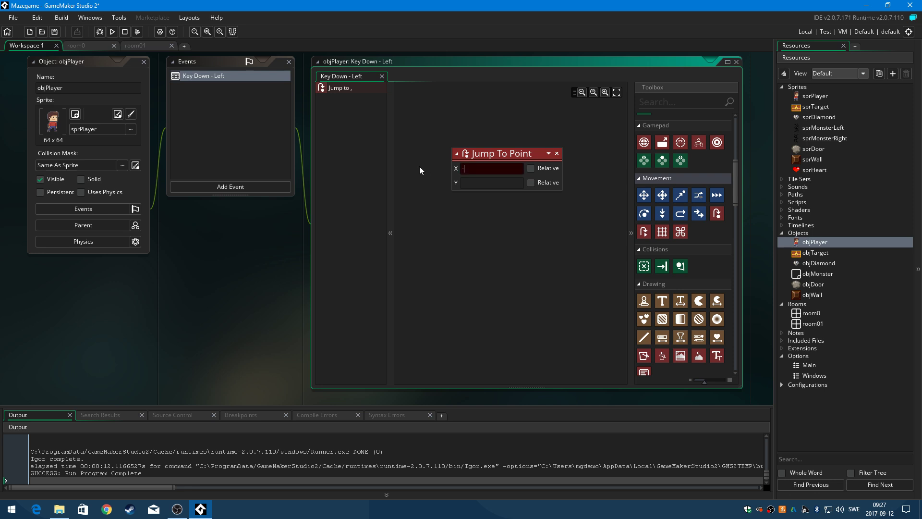
{"action": "type", "text": "-4"}
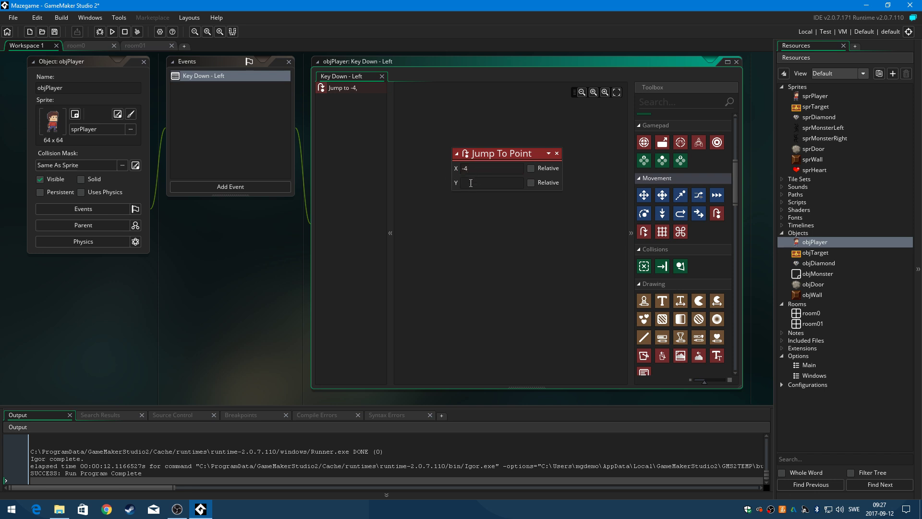
{"action": "left_click", "coordinate": [468, 180]}
{"action": "type", "text": "0"}
{"action": "left_click", "coordinate": [531, 168]}
{"action": "left_click", "coordinate": [531, 183]}
{"action": "left_click", "coordinate": [251, 183]}
Add a Key Down - Right event with a relative Jump To Point of x 4, y 0, then run
{"action": "mouse_move", "coordinate": [291, 275]}
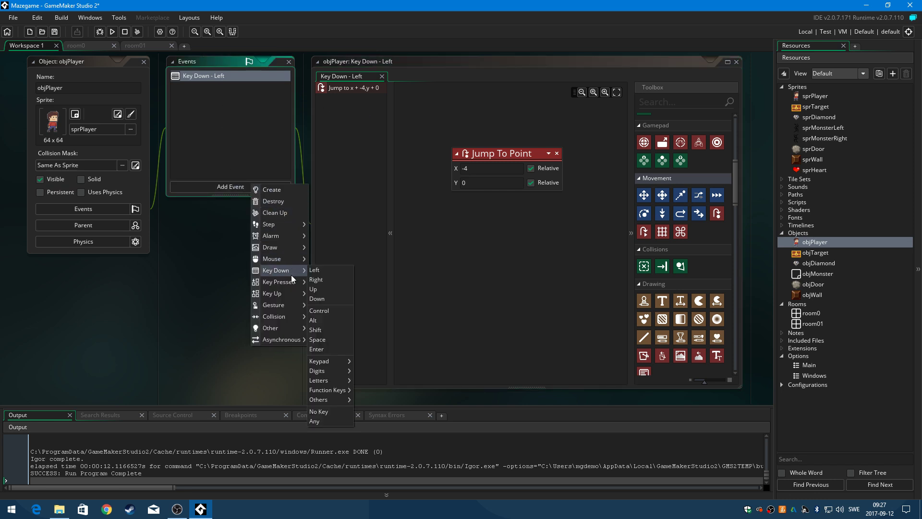
{"action": "left_click", "coordinate": [319, 278]}
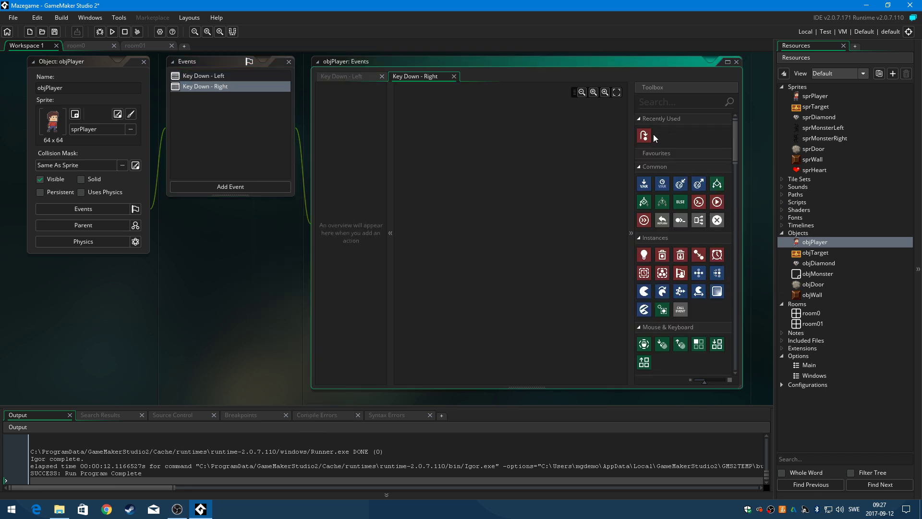
{"action": "left_click_drag", "start_coordinate": [644, 135], "coordinate": [459, 154]}
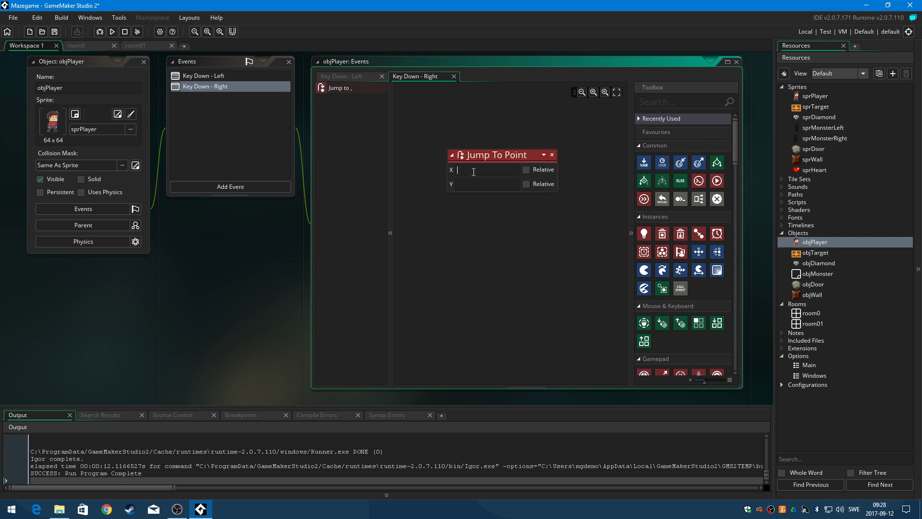
{"action": "type", "text": "4"}
{"action": "left_click", "coordinate": [526, 170]}
{"action": "left_click", "coordinate": [527, 185]}
{"action": "left_click", "coordinate": [113, 35]}
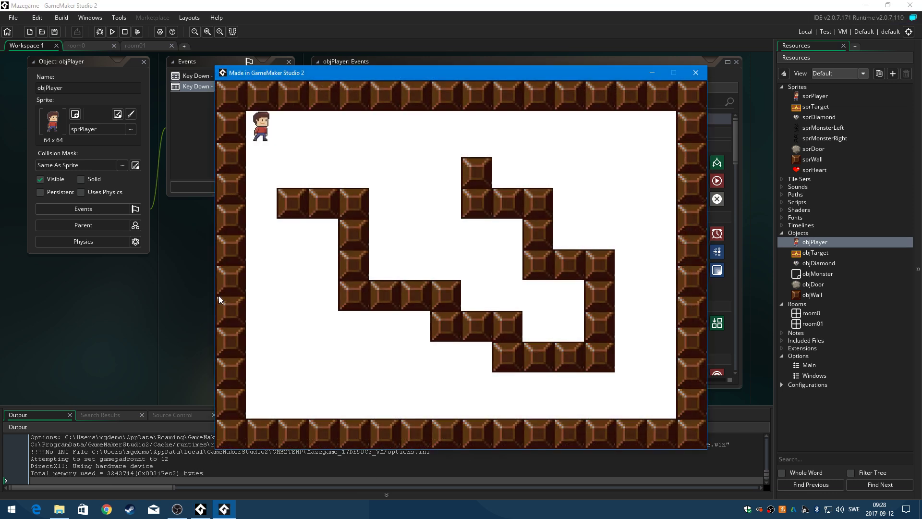
Use the Right and Left arrow keys to walk the player back and forth along the top corridor
{"action": "key", "text": "Right"}
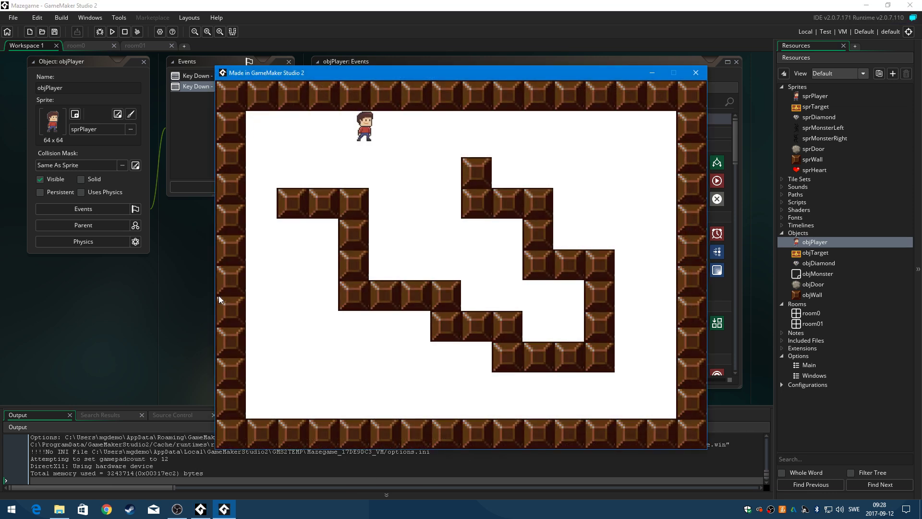
{"action": "key", "text": "Left"}
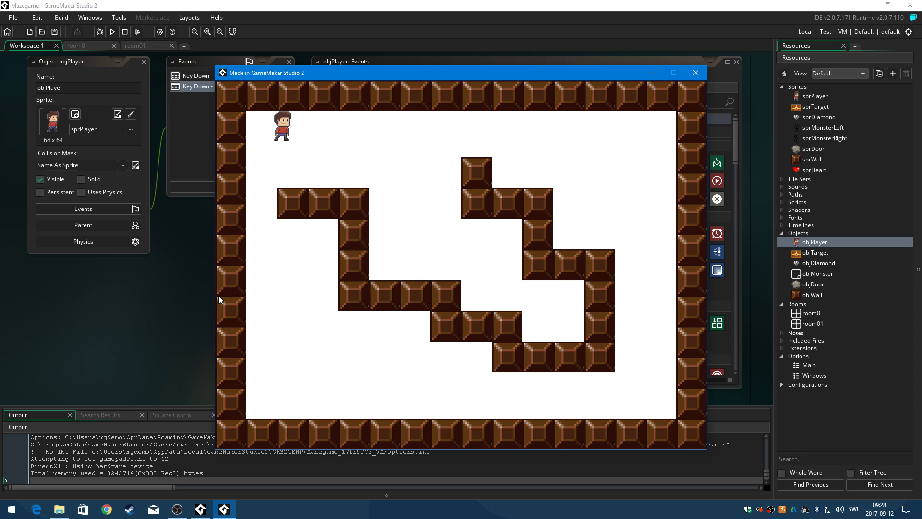
{"action": "key", "text": "Right"}
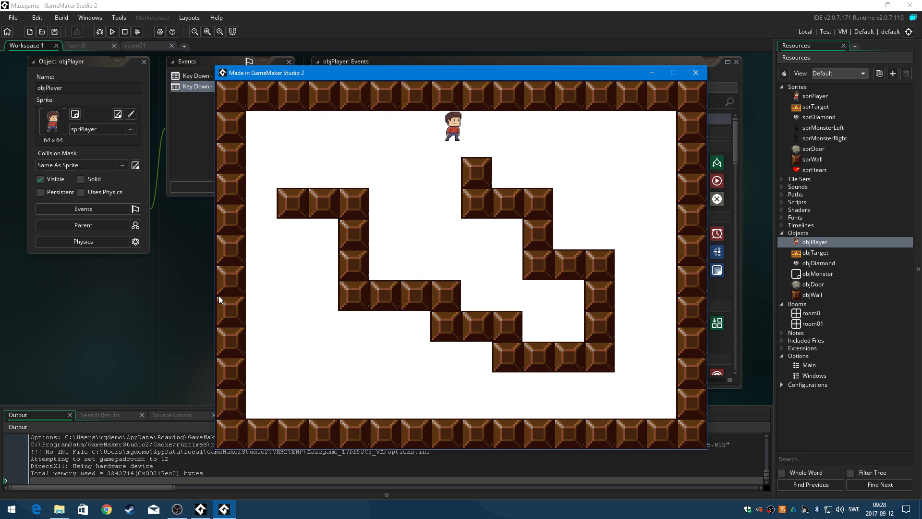
{"action": "key", "text": "Right"}
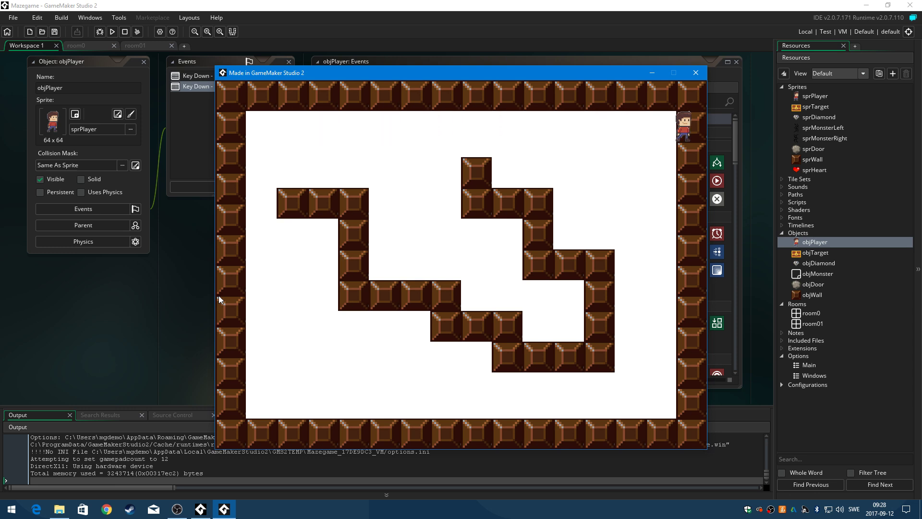
{"action": "key", "text": "Left"}
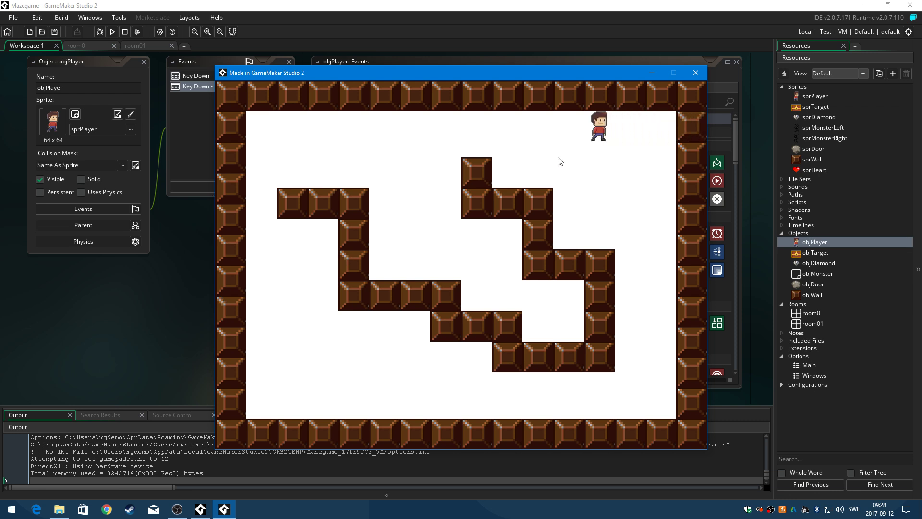
Close the test game and add a Key Down – Up event to objPlayer
{"action": "left_click", "coordinate": [693, 73]}
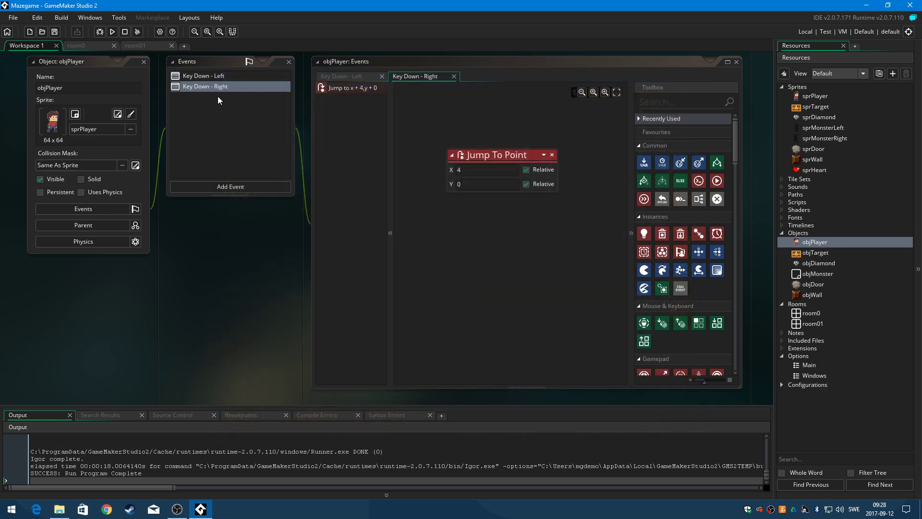
{"action": "left_click", "coordinate": [255, 185]}
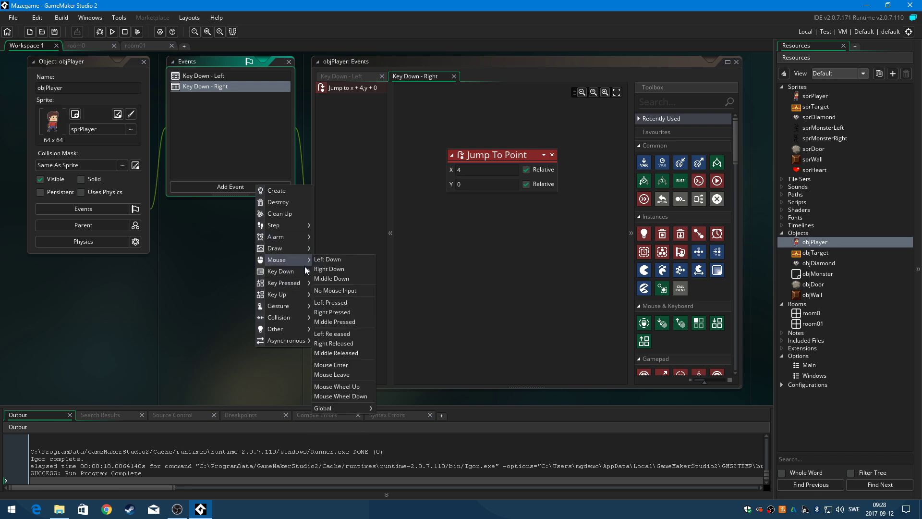
{"action": "mouse_move", "coordinate": [305, 274]}
{"action": "left_click", "coordinate": [336, 288]}
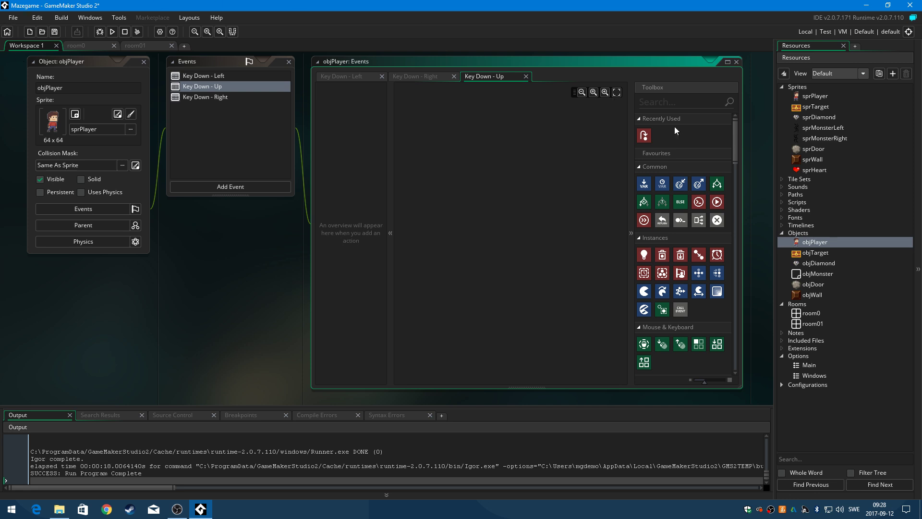
Give the Up event a Jump To Point of X 0, Y -4, both relative
{"action": "left_click_drag", "start_coordinate": [644, 136], "coordinate": [434, 136]}
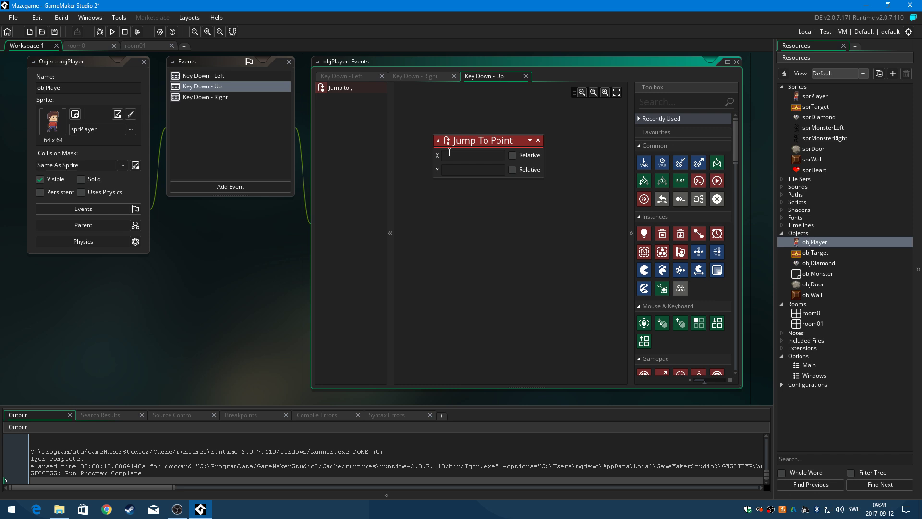
{"action": "type", "text": "0,"}
{"action": "type", "text": "-4"}
{"action": "left_click", "coordinate": [511, 156]}
{"action": "left_click", "coordinate": [512, 169]}
{"action": "left_click", "coordinate": [233, 184]}
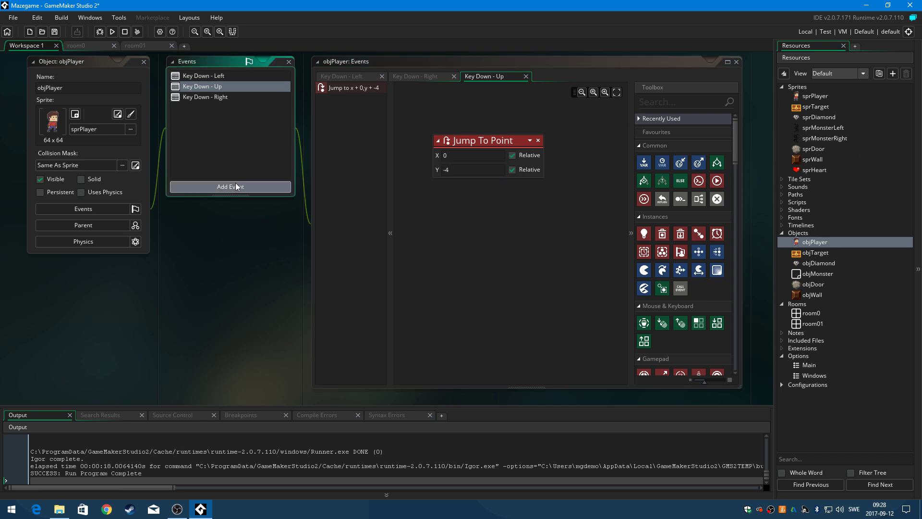
Add a Key Down – Down event whose Jump To Point moves relatively X 0, Y 4
{"action": "mouse_move", "coordinate": [269, 269]}
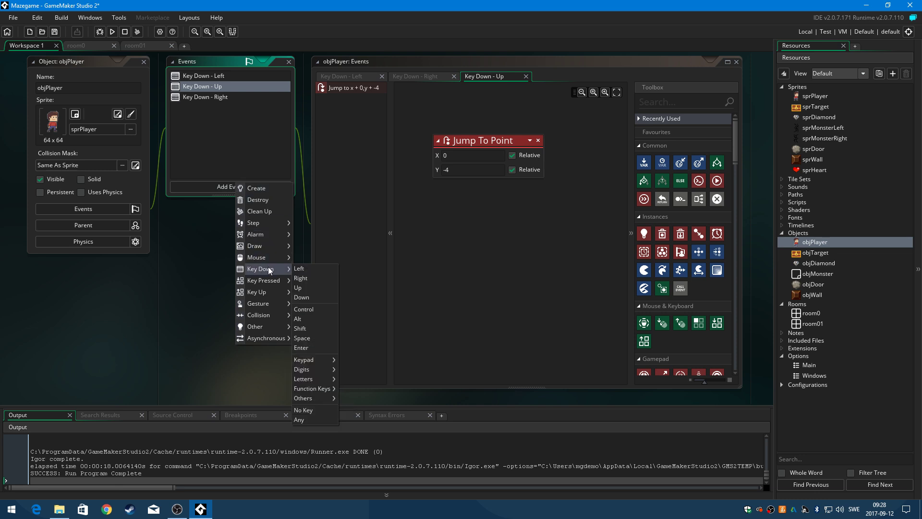
{"action": "left_click", "coordinate": [310, 296]}
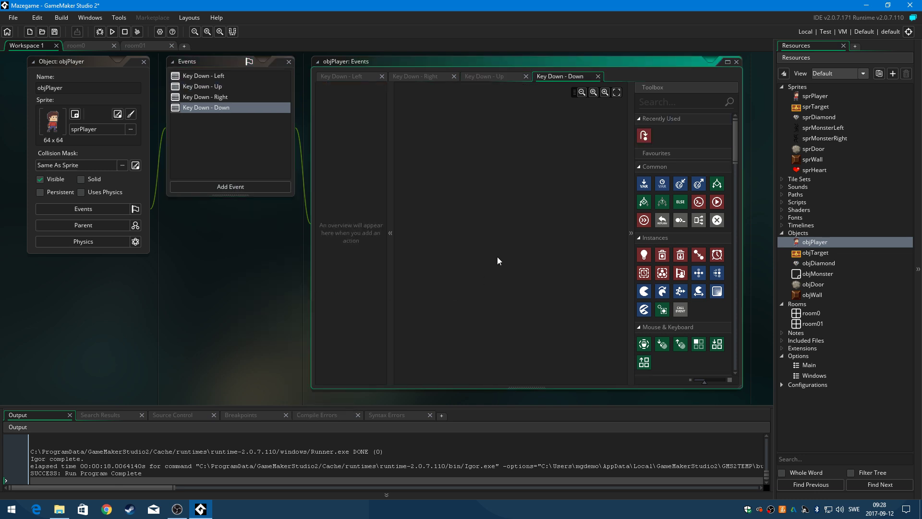
{"action": "left_click_drag", "start_coordinate": [644, 135], "coordinate": [516, 143]}
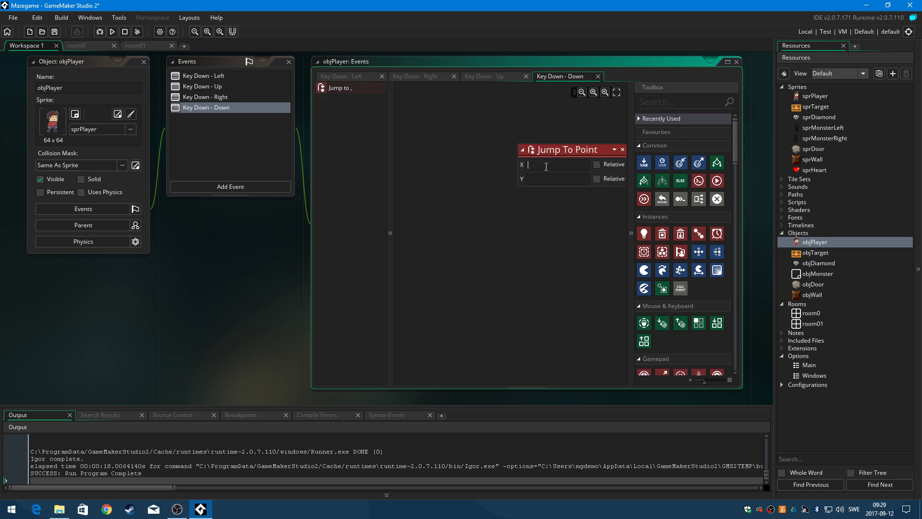
{"action": "type", "text": "0"}
{"action": "left_click", "coordinate": [538, 178]}
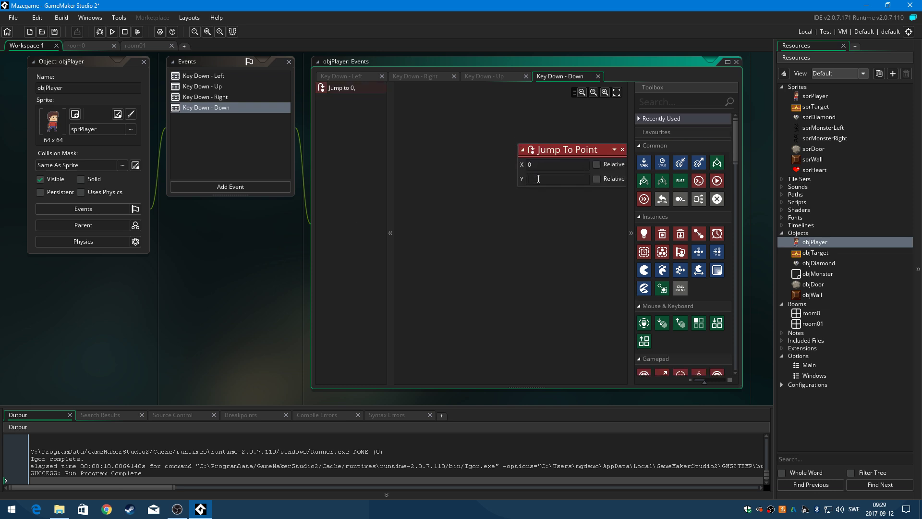
{"action": "type", "text": "4"}
{"action": "left_click", "coordinate": [595, 165]}
Add a Key Down – No Key event with a Snap Position action of 32 by 32
{"action": "left_click", "coordinate": [226, 186]}
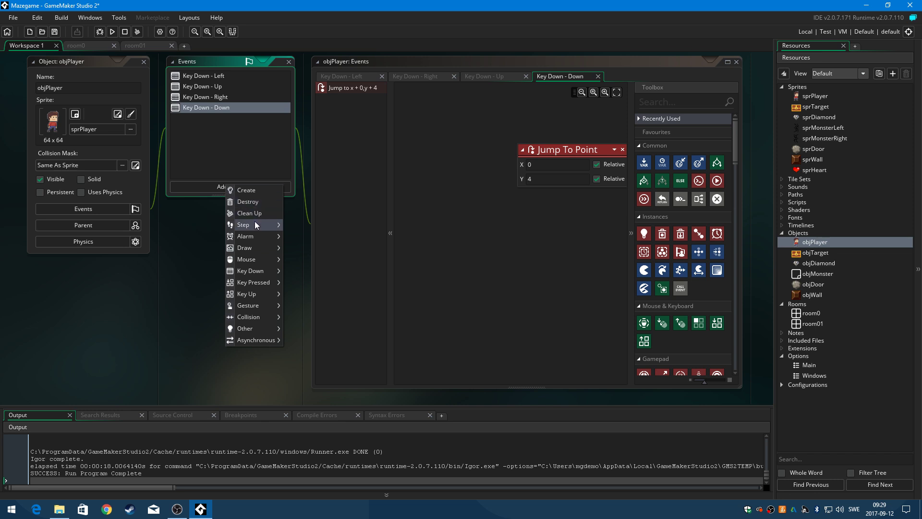
{"action": "mouse_move", "coordinate": [256, 277]}
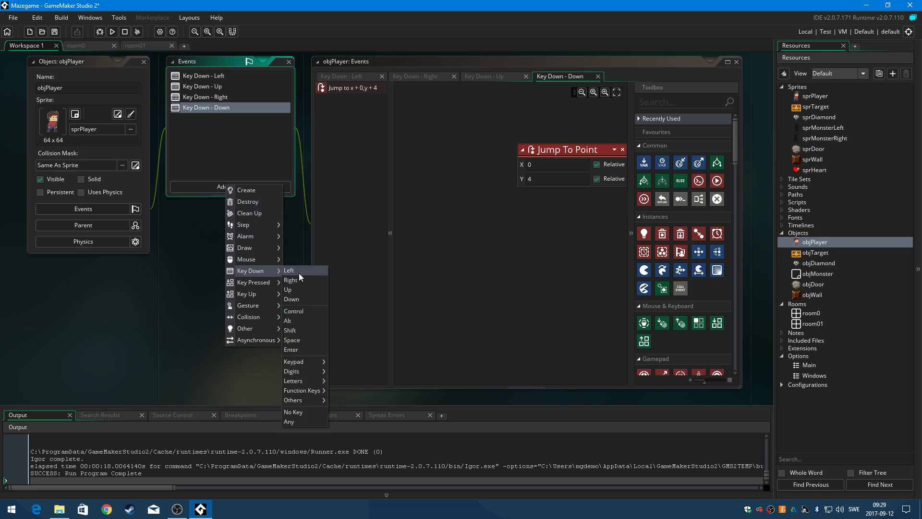
{"action": "left_click", "coordinate": [301, 411]}
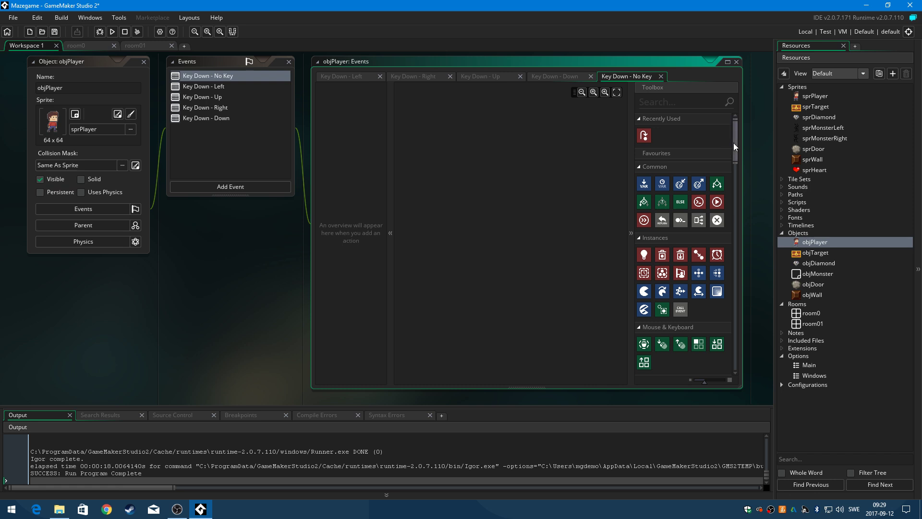
{"action": "left_click_drag", "start_coordinate": [733, 143], "coordinate": [732, 157]}
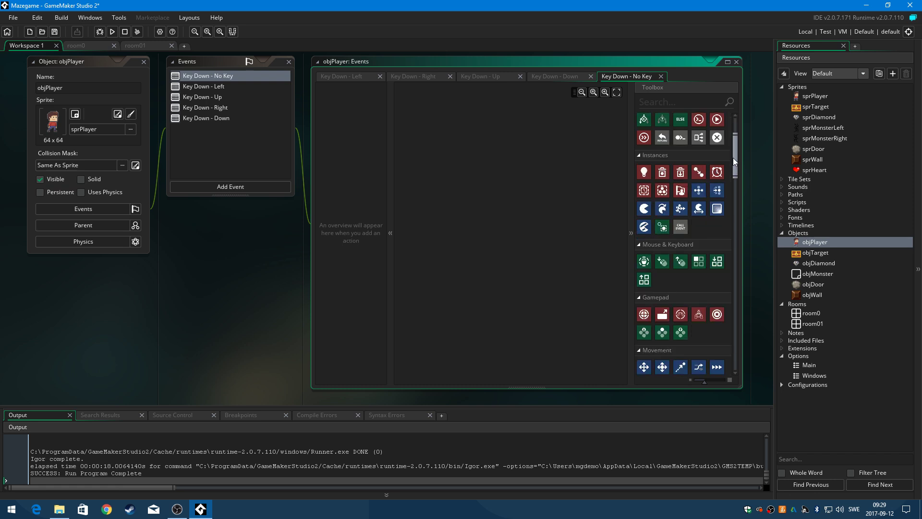
{"action": "scroll", "coordinate": [733, 159], "scroll_direction": "down", "scroll_amount": 10}
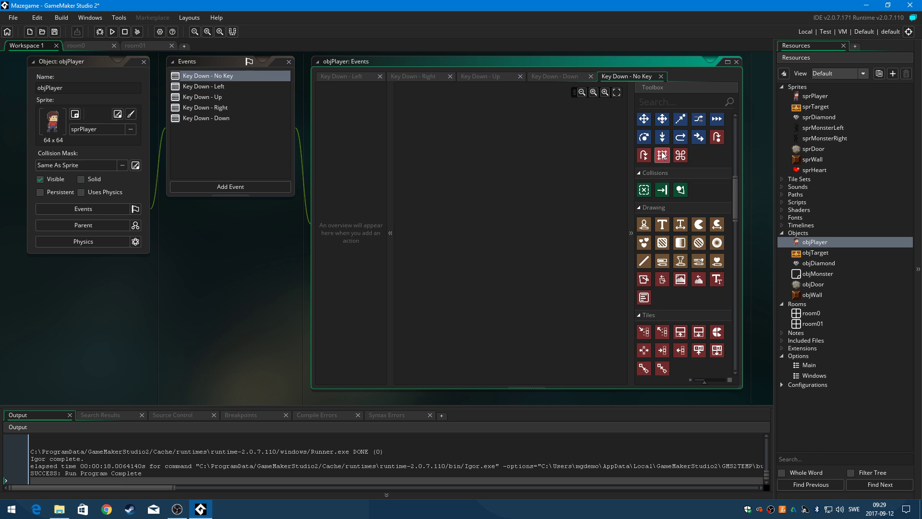
{"action": "left_click_drag", "start_coordinate": [662, 154], "coordinate": [459, 165]}
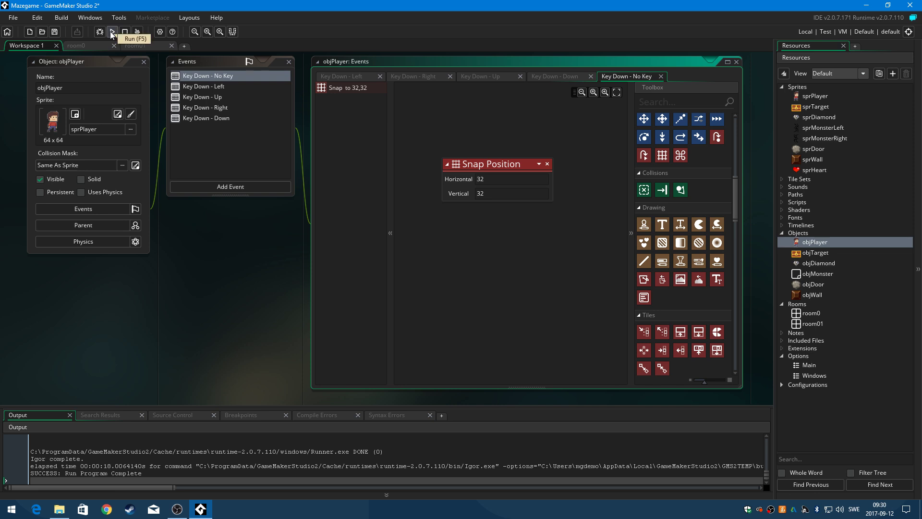
Add an objWall collision event that sets direction to 0, then run the game
{"action": "left_click", "coordinate": [249, 187]}
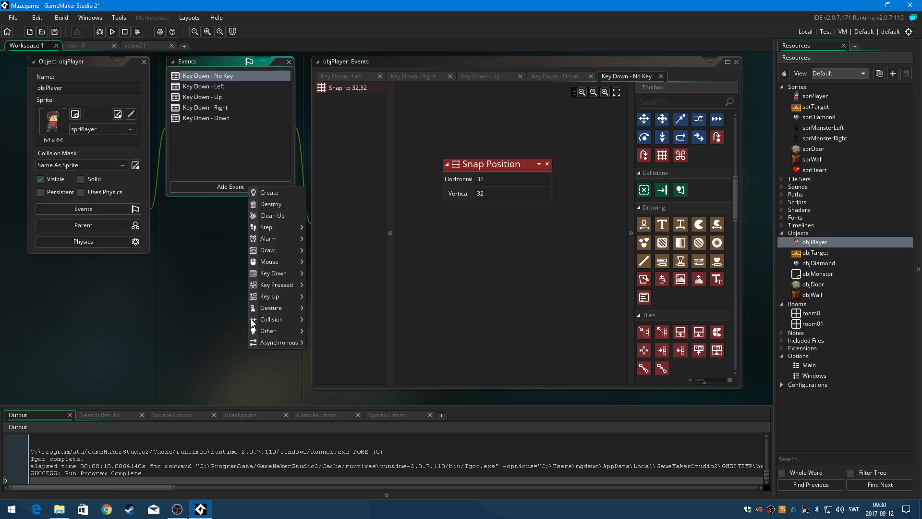
{"action": "mouse_move", "coordinate": [290, 319]}
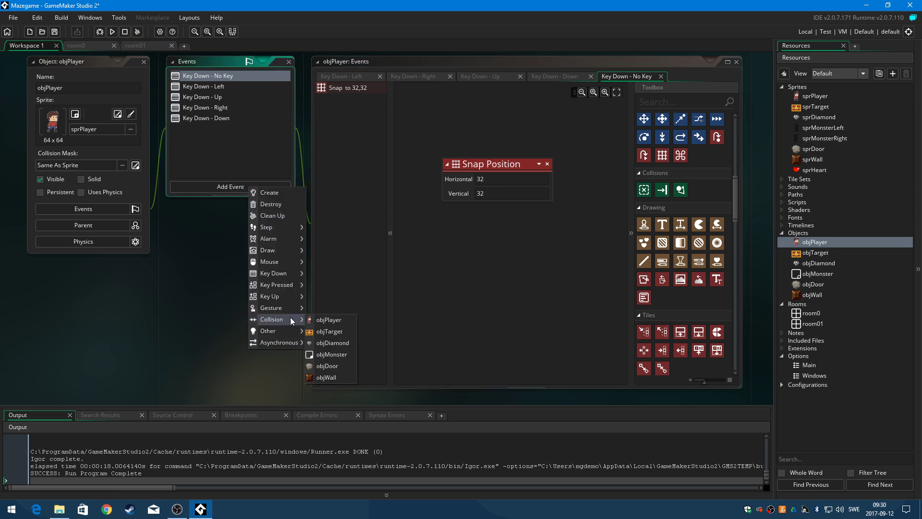
{"action": "left_click", "coordinate": [330, 379]}
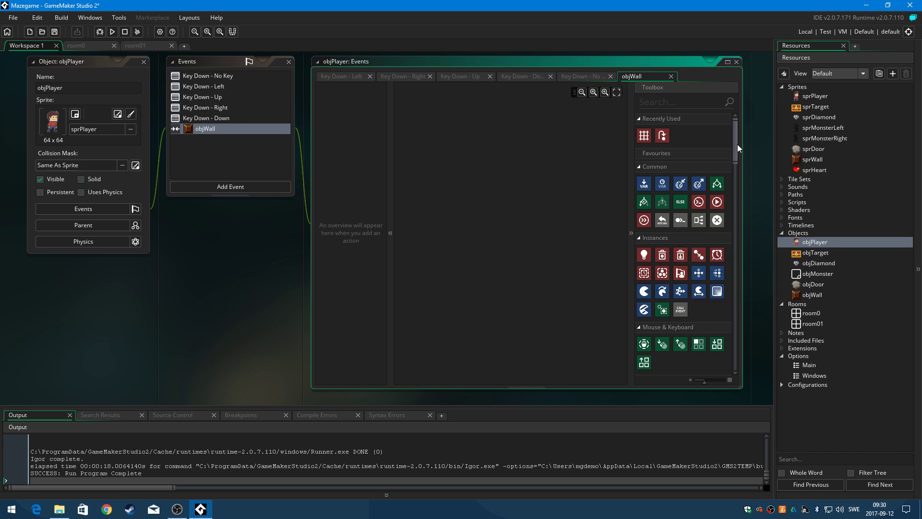
{"action": "left_click_drag", "start_coordinate": [737, 144], "coordinate": [733, 191]}
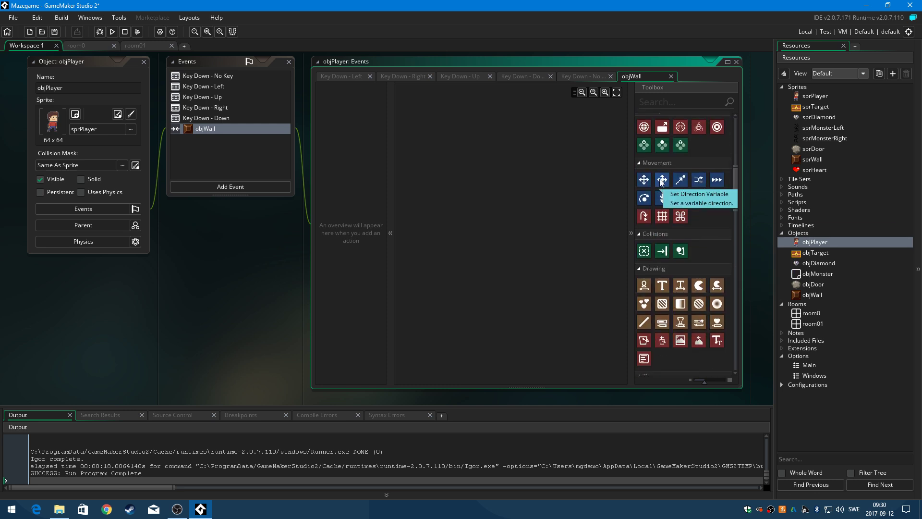
{"action": "left_click_drag", "start_coordinate": [661, 181], "coordinate": [470, 158]}
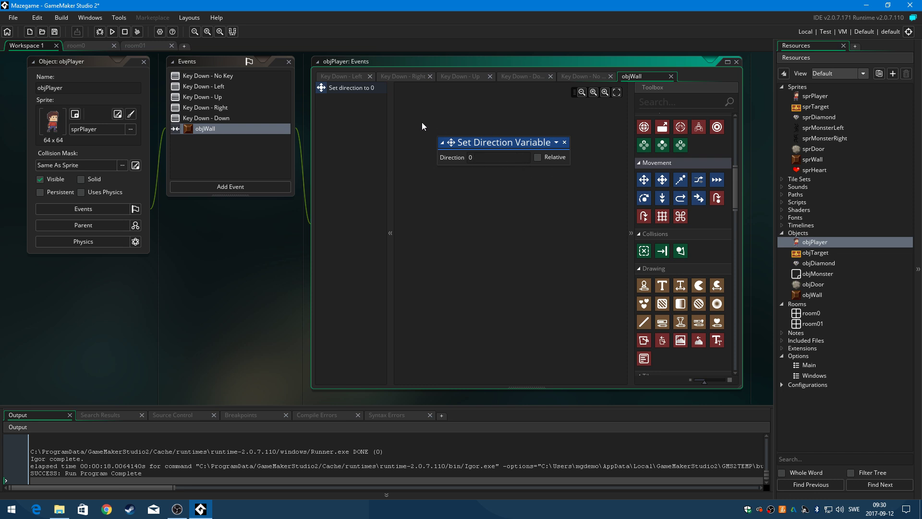
{"action": "left_click", "coordinate": [112, 32]}
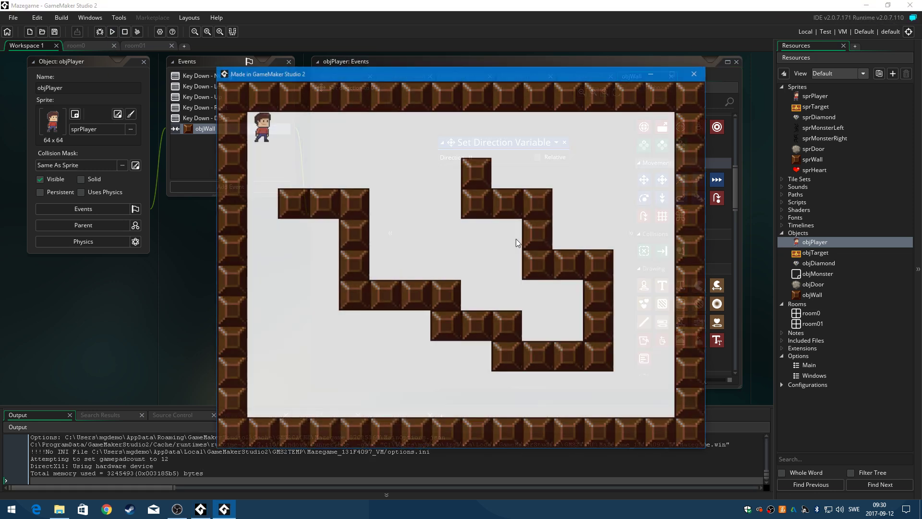
Steer the player around the maze with the arrow keys, checking walls stop it, then close the game
{"action": "key", "text": "Down"}
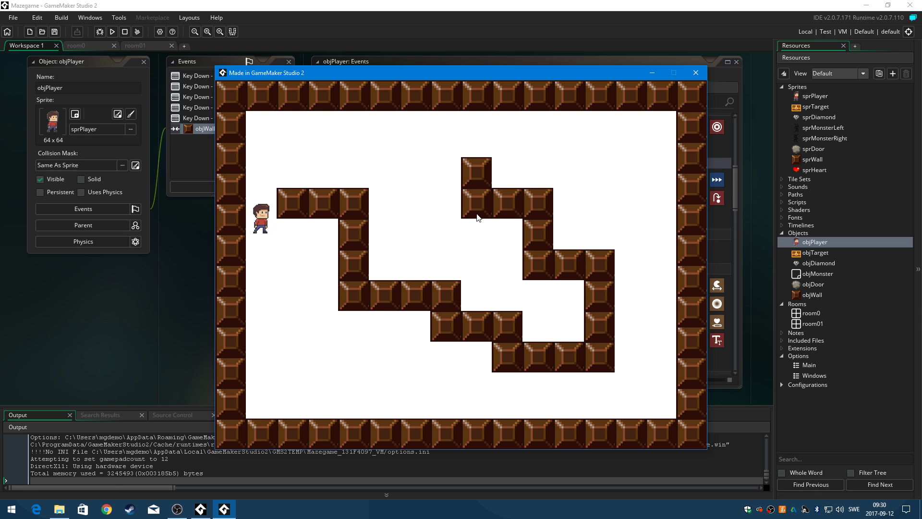
{"action": "key", "text": "Up"}
{"action": "key", "text": "Down"}
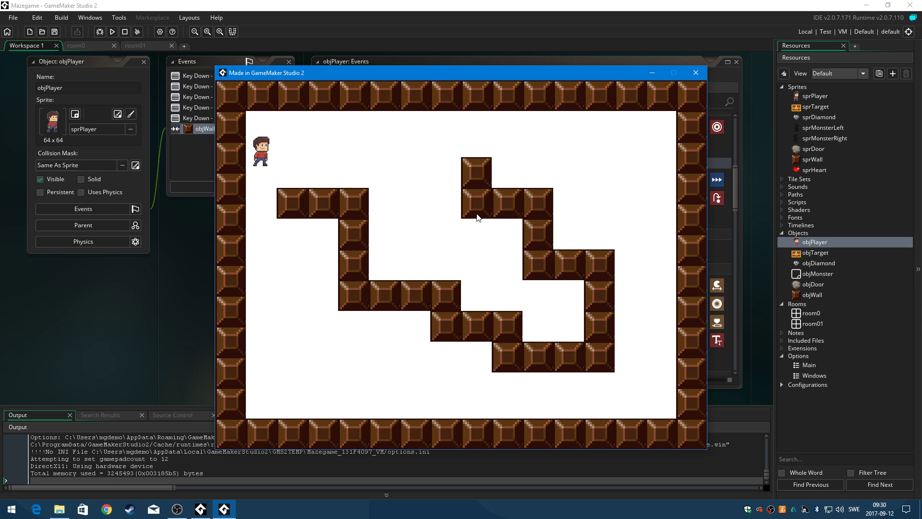
{"action": "key", "text": "Right"}
{"action": "key", "text": "Right"}
{"action": "key", "text": "Up"}
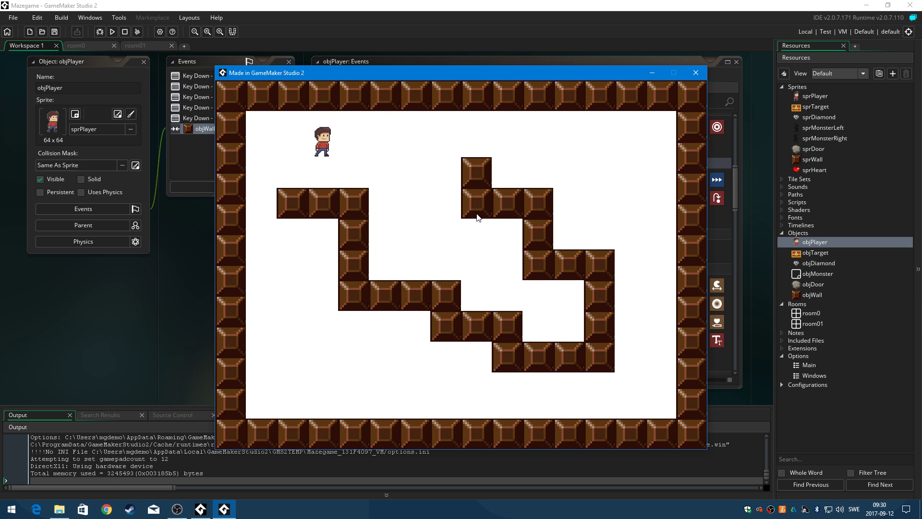
{"action": "key", "text": "Down"}
{"action": "key", "text": "Down"}
{"action": "key", "text": "Right"}
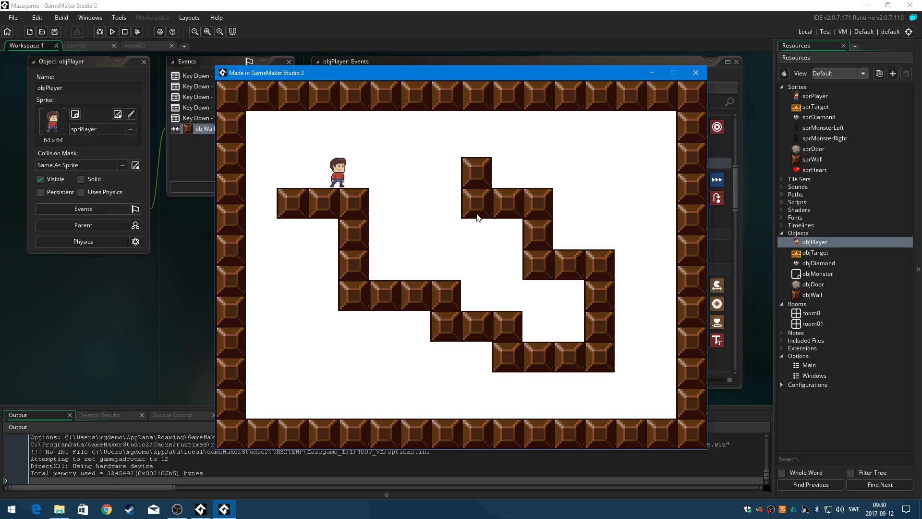
{"action": "key", "text": "Right"}
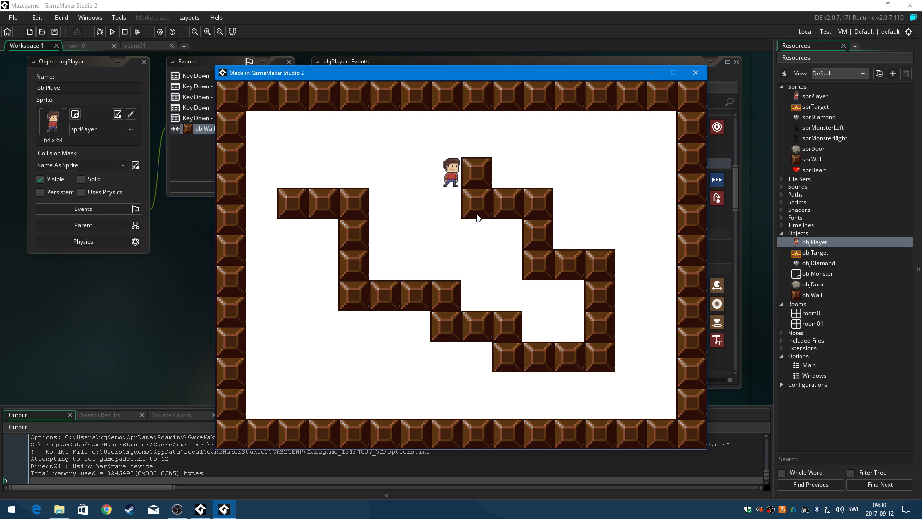
{"action": "key", "text": "Down"}
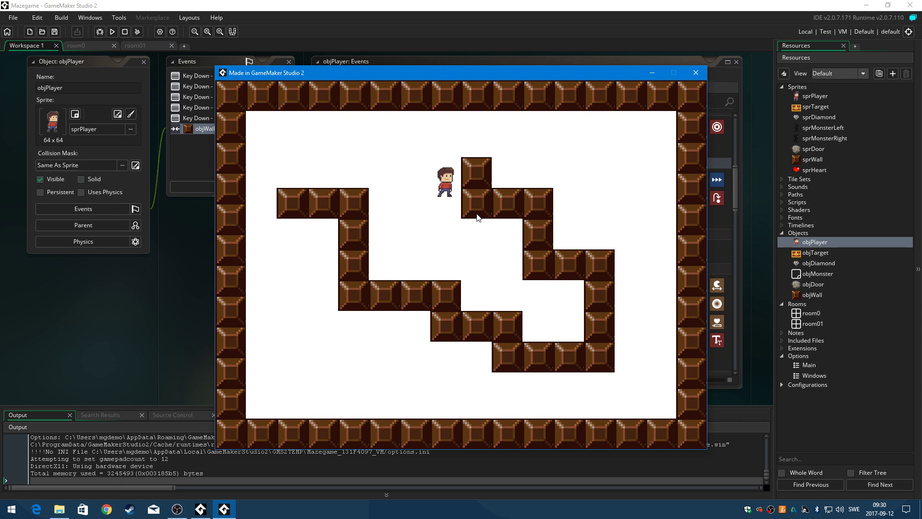
{"action": "key", "text": "Up"}
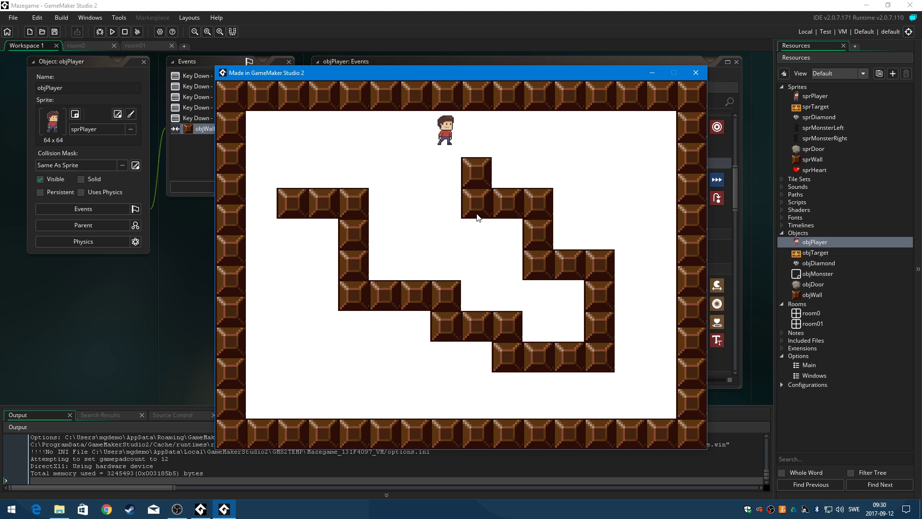
{"action": "key", "text": "Down"}
{"action": "key", "text": "Left"}
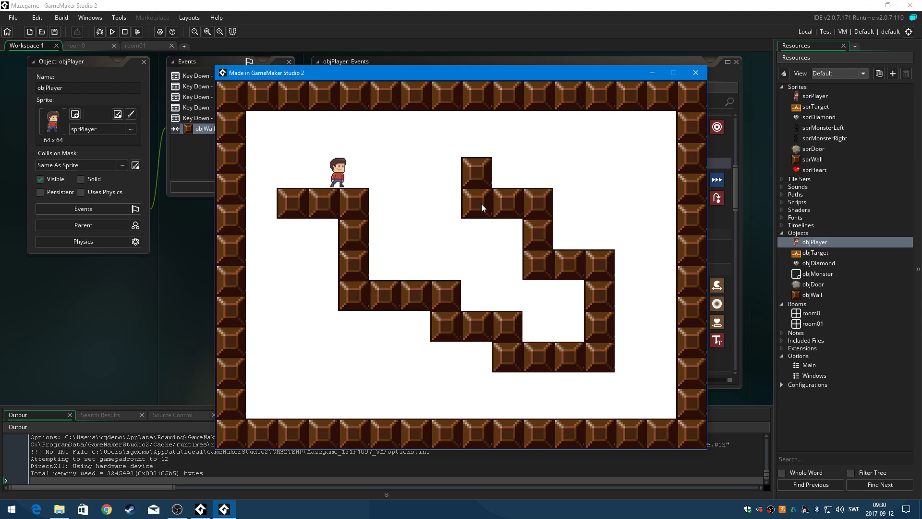
{"action": "left_click", "coordinate": [695, 73]}
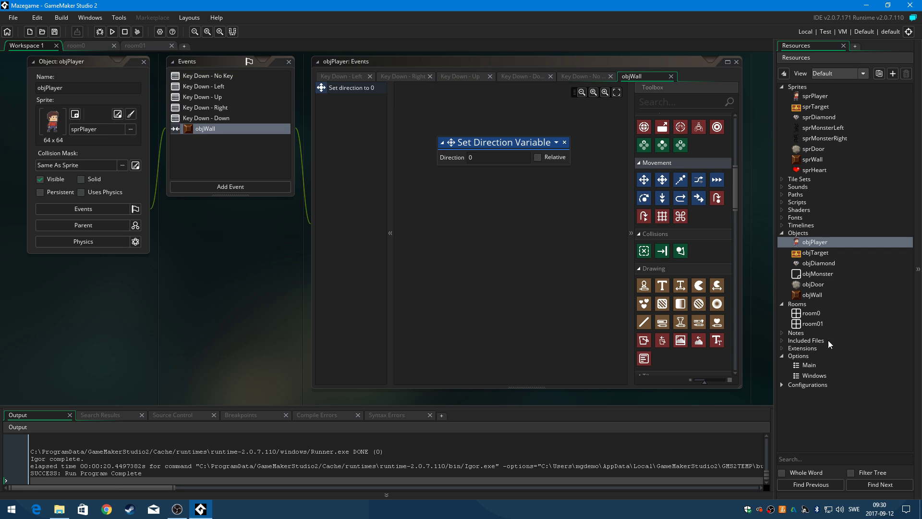
Open room0 and place an objTarget treasure chest in the maze's lower-right pocket
{"action": "double_click", "coordinate": [811, 313]}
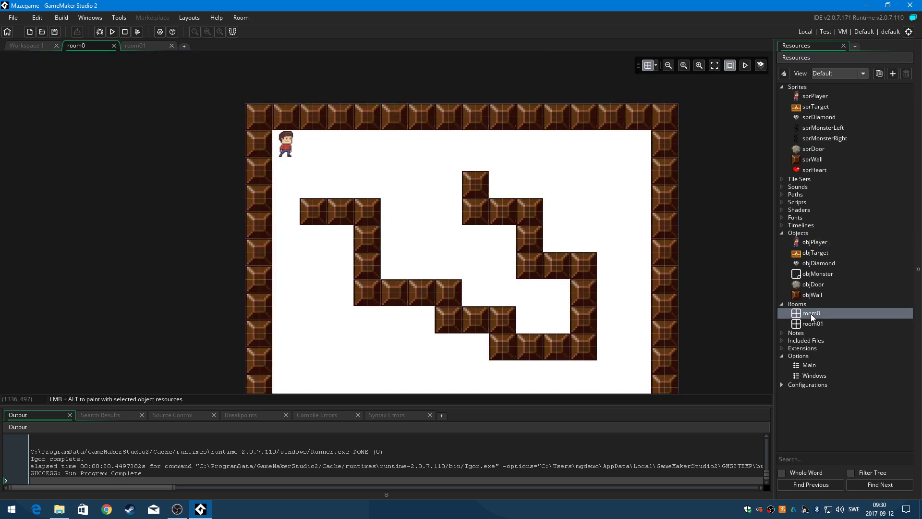
{"action": "left_click", "coordinate": [797, 252]}
{"action": "mouse_move", "coordinate": [797, 252]}
{"action": "left_mouse_down"}
{"action": "mouse_move", "coordinate": [531, 311]}
{"action": "mouse_move", "coordinate": [530, 321]}
{"action": "left_mouse_up"}
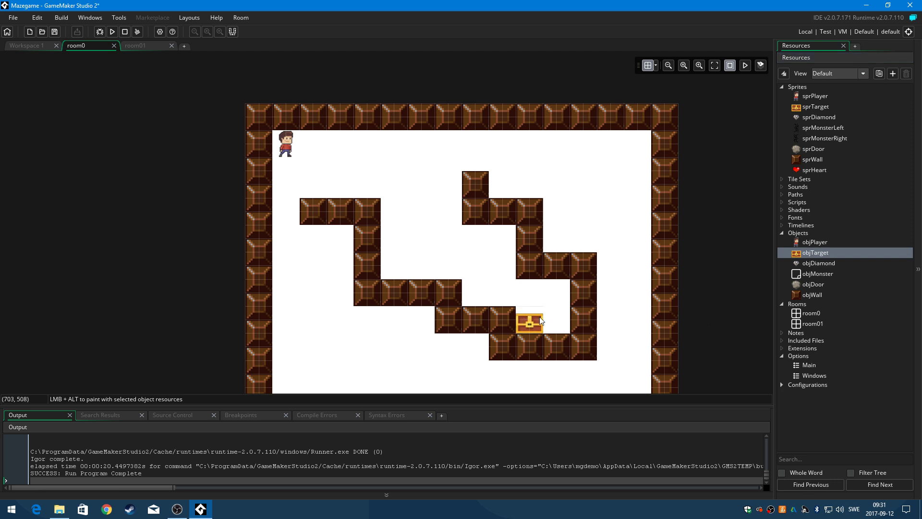
Give objPlayer an objTarget collision event with Go To Next Room, then run the game
{"action": "double_click", "coordinate": [811, 244]}
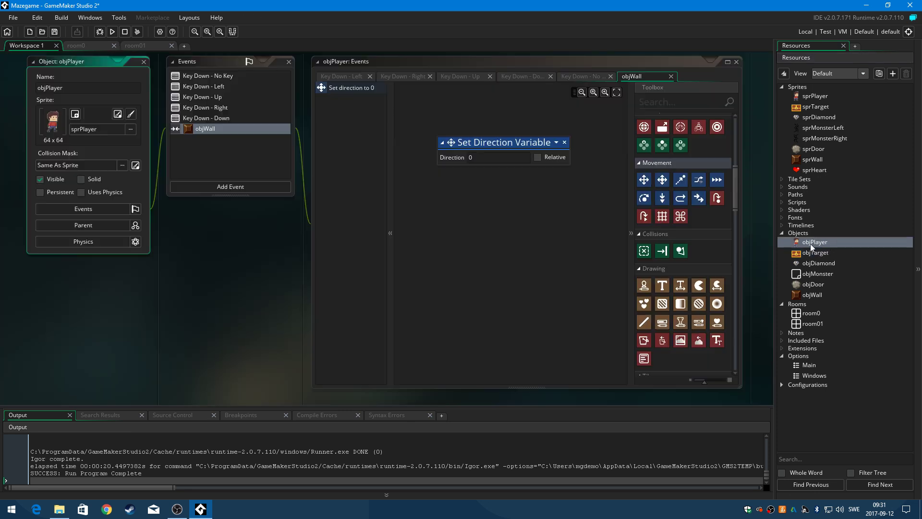
{"action": "left_click", "coordinate": [255, 191]}
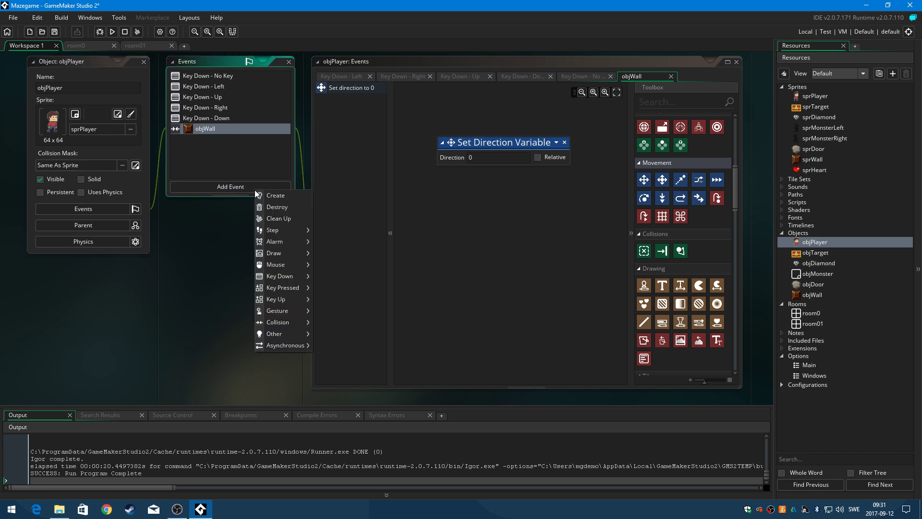
{"action": "mouse_move", "coordinate": [286, 322]}
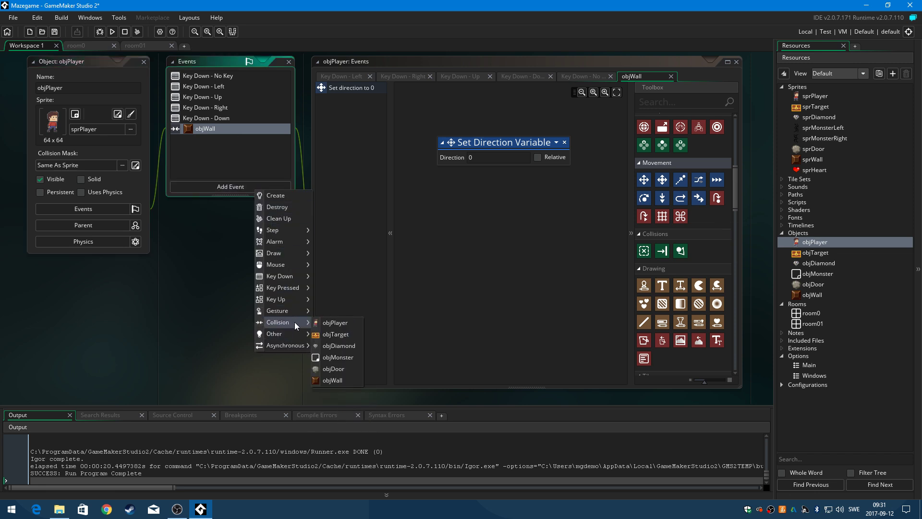
{"action": "left_click", "coordinate": [334, 335]}
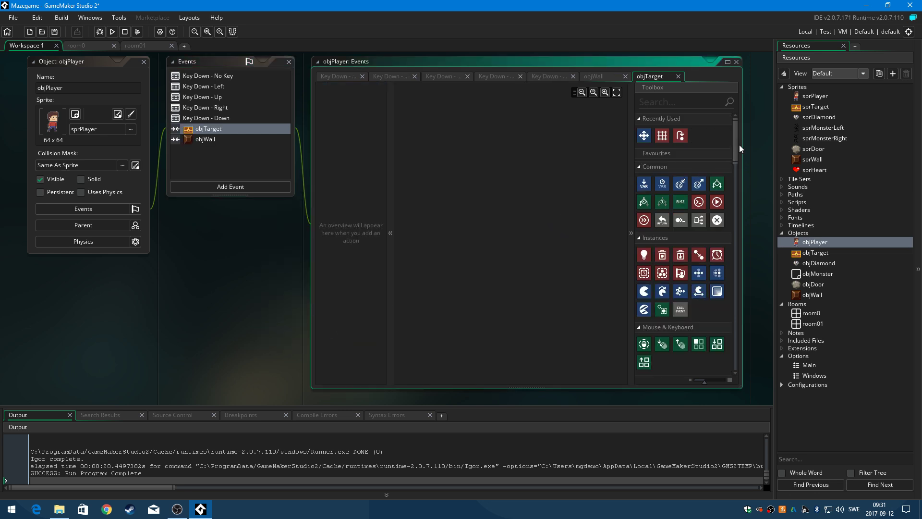
{"action": "left_click_drag", "start_coordinate": [734, 143], "coordinate": [733, 258]}
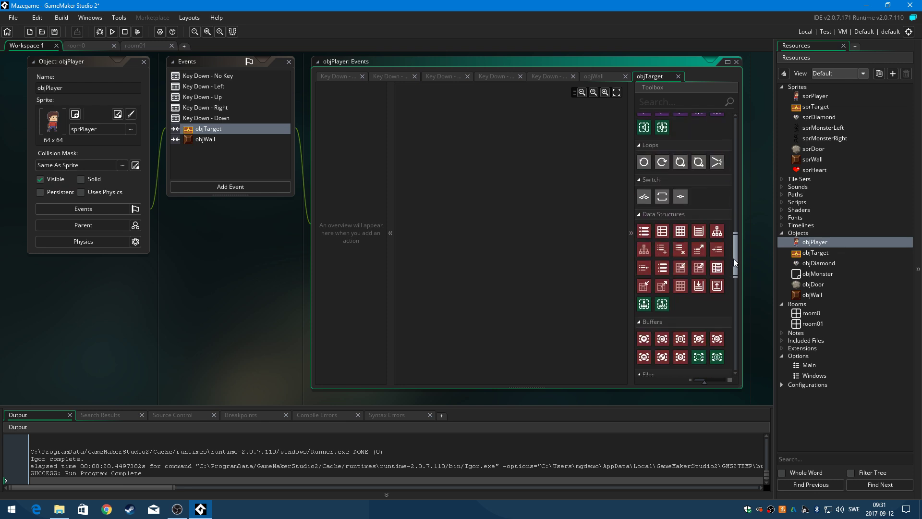
{"action": "left_click_drag", "start_coordinate": [734, 262], "coordinate": [731, 312]}
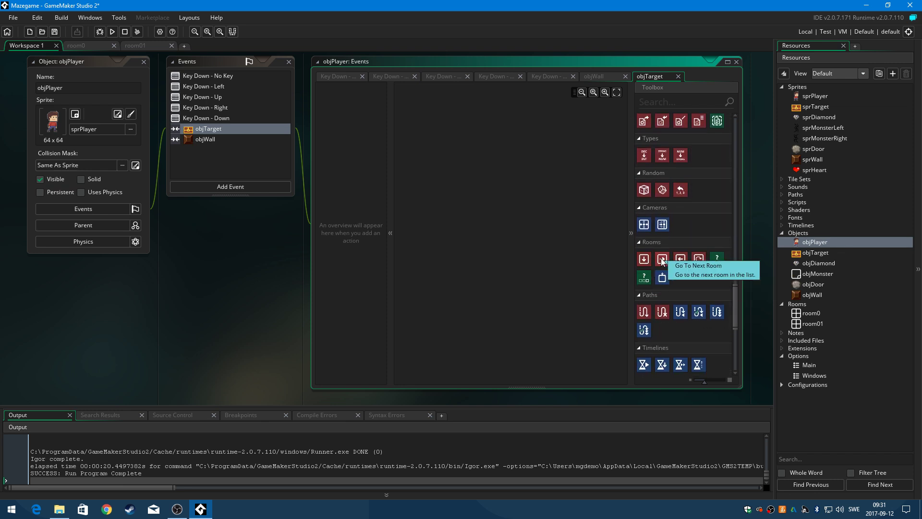
{"action": "left_click_drag", "start_coordinate": [662, 259], "coordinate": [461, 150]}
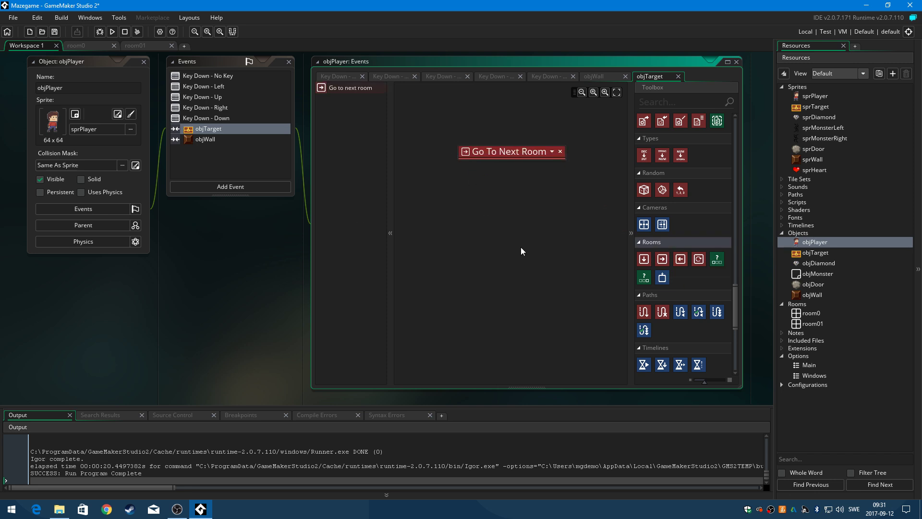
{"action": "left_click", "coordinate": [109, 35]}
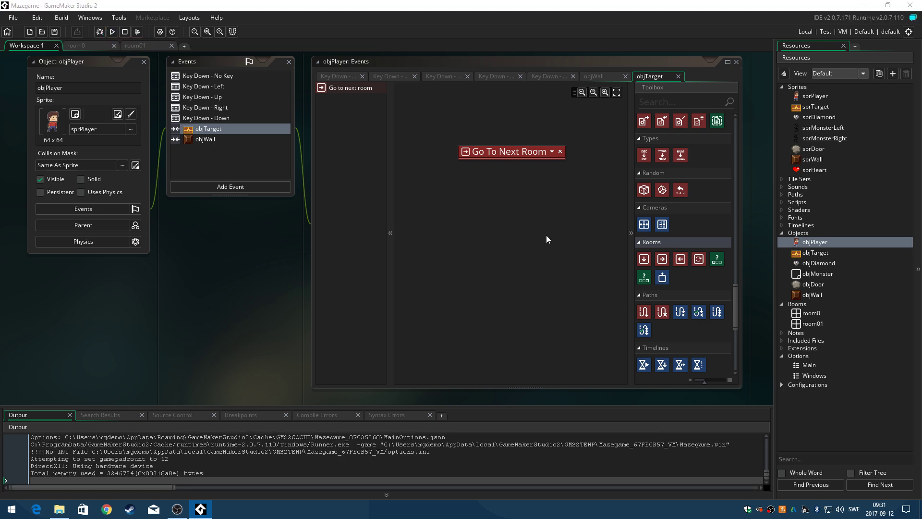
Walk the player onto the treasure chest to load the next maze, then close the game
{"action": "key", "text": "Right"}
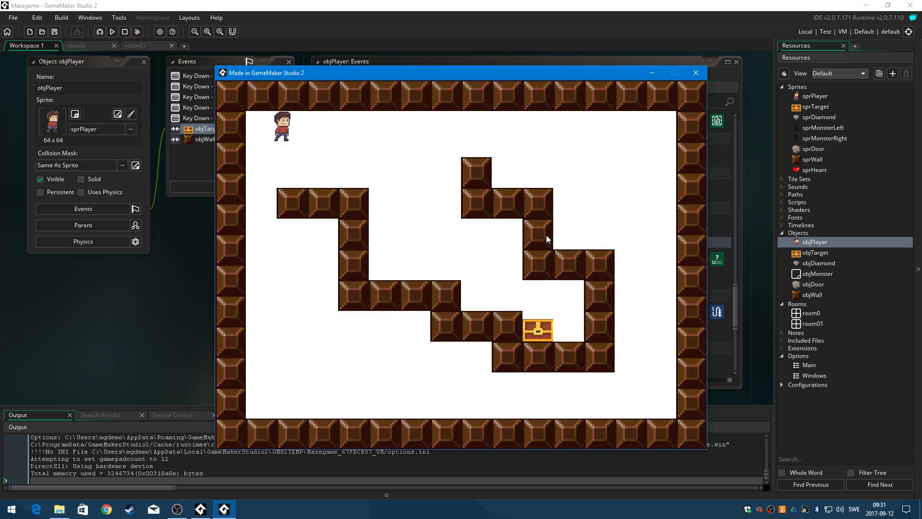
{"action": "key", "text": "Down"}
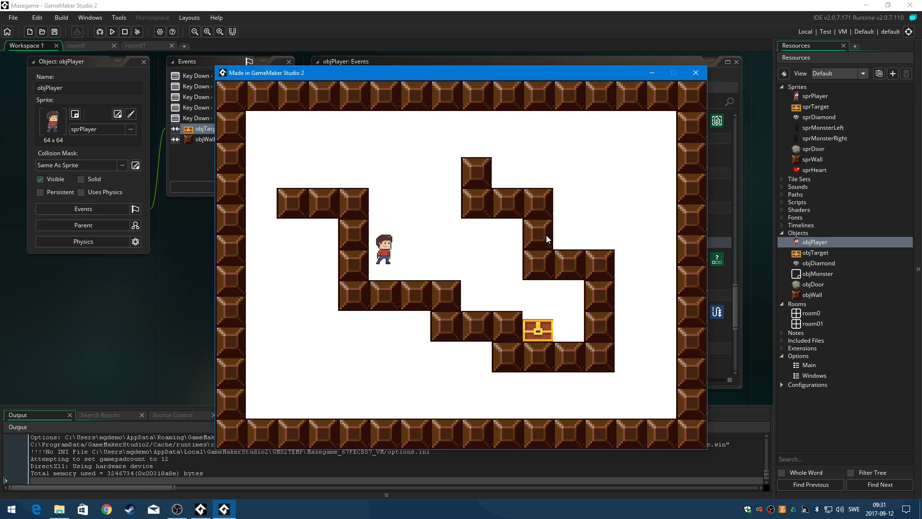
{"action": "key", "text": "Right"}
{"action": "key", "text": "Down"}
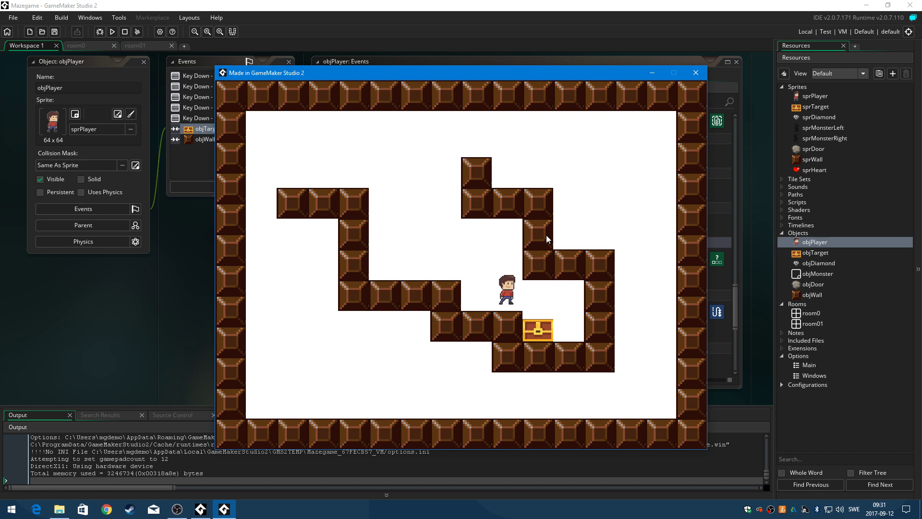
{"action": "key", "text": "Right"}
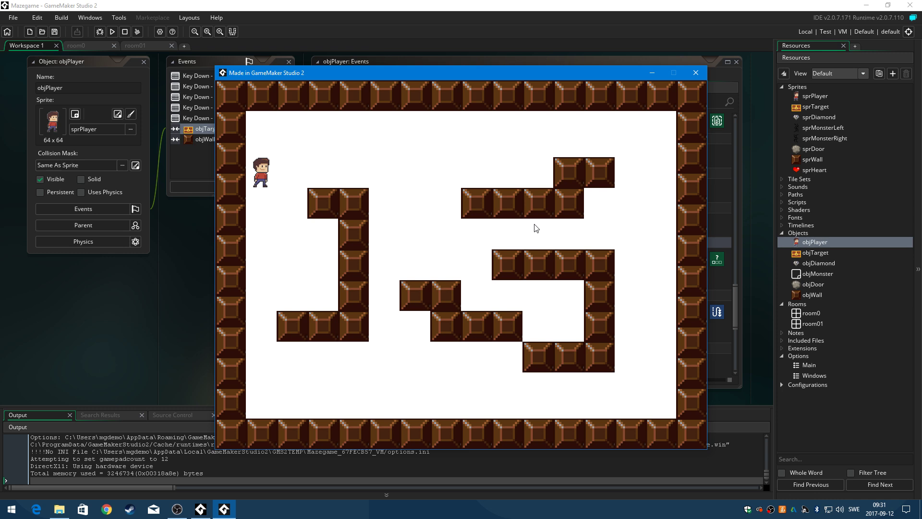
{"action": "left_click", "coordinate": [696, 74]}
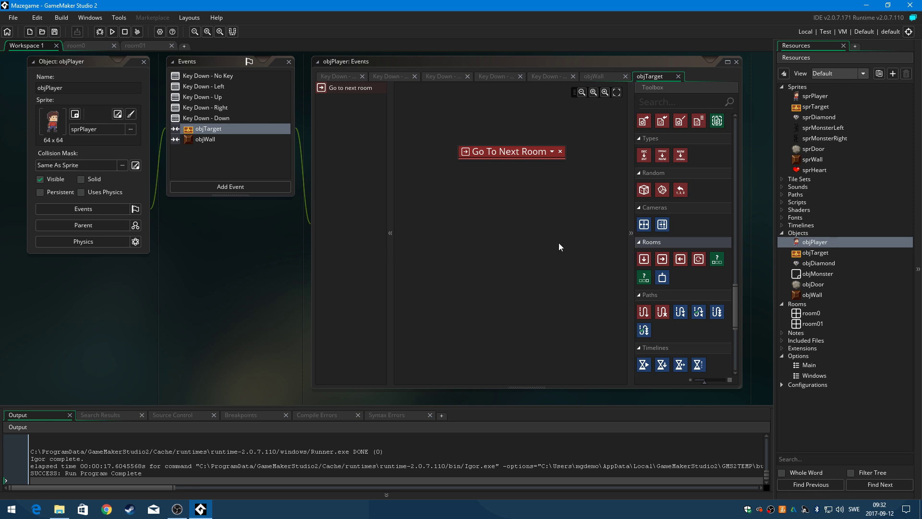
Open objMonster's object editor from the Resources tree
{"action": "double_click", "coordinate": [796, 273]}
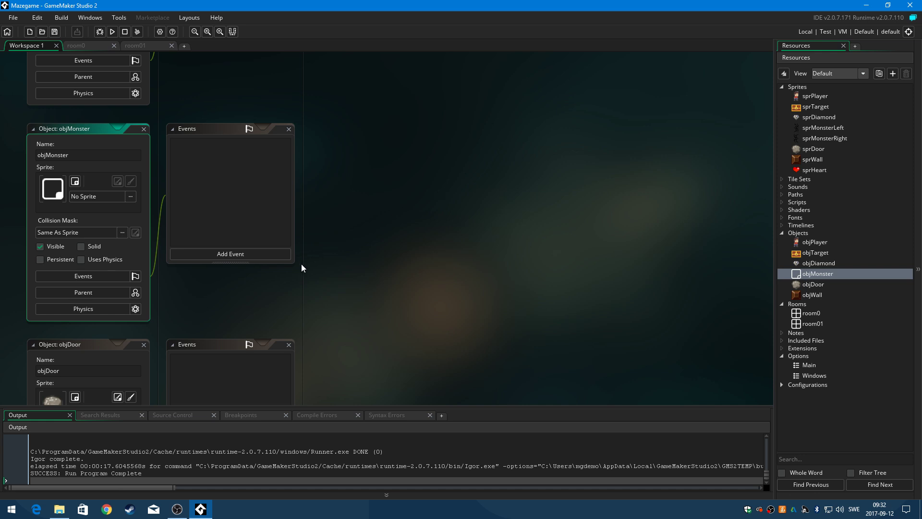
Add a Create event to objMonster that sets its sprite to sprMonsterLeft
{"action": "left_click", "coordinate": [262, 253]}
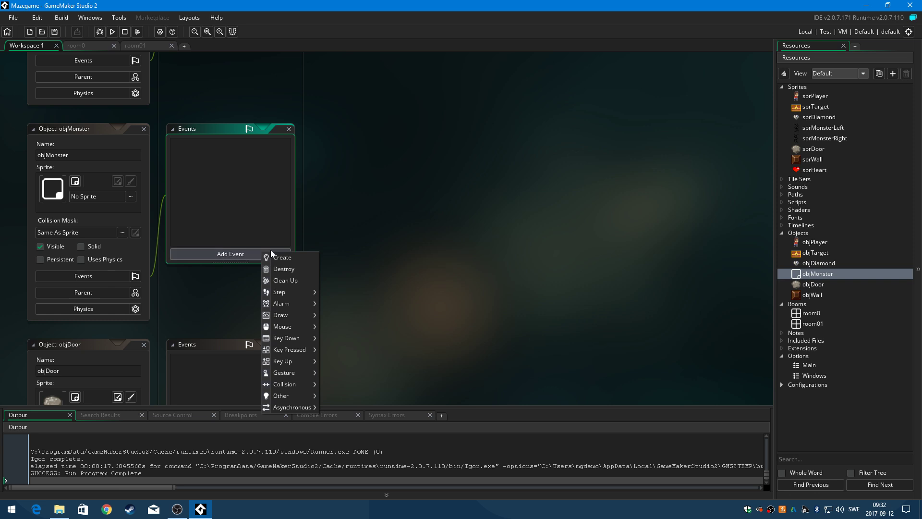
{"action": "left_click", "coordinate": [278, 256]}
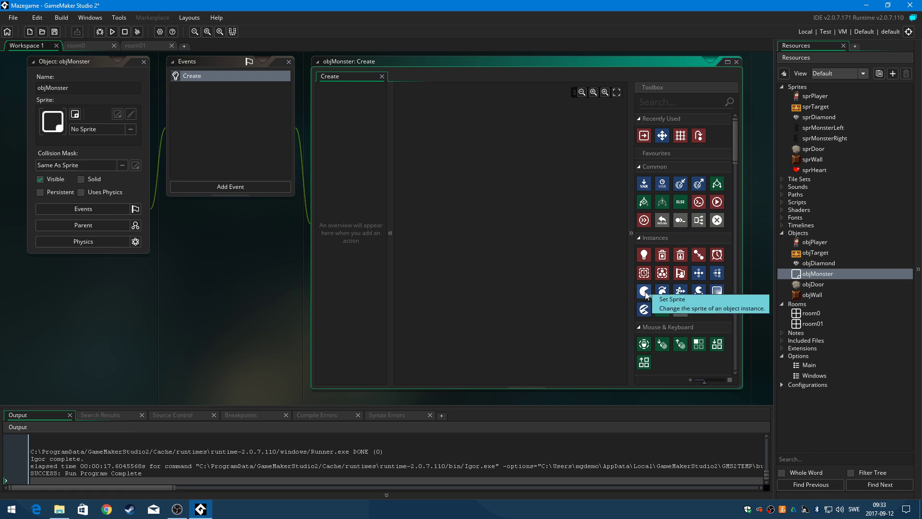
{"action": "left_click_drag", "start_coordinate": [644, 291], "coordinate": [449, 140]}
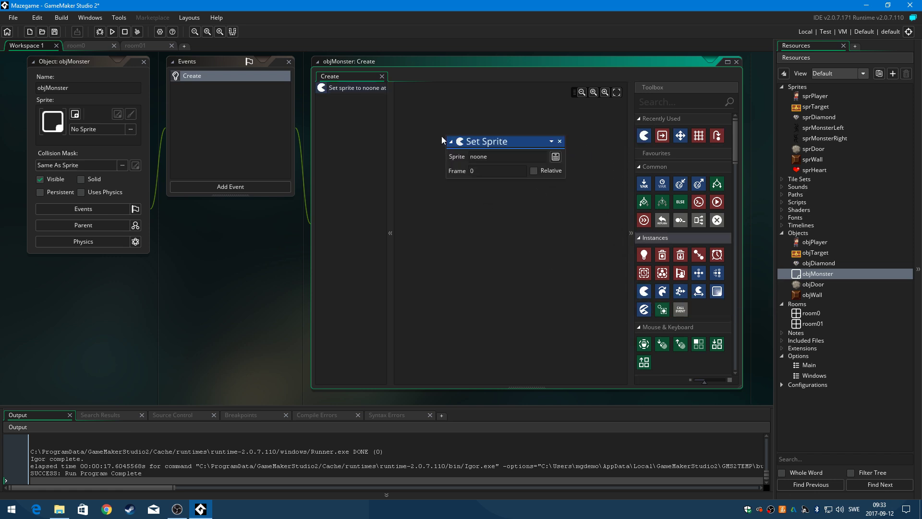
{"action": "left_click", "coordinate": [555, 157]}
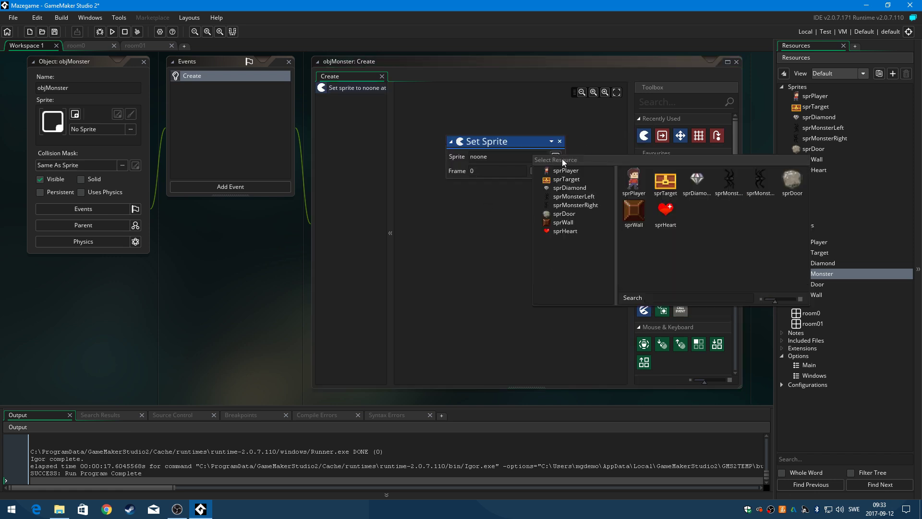
{"action": "left_click", "coordinate": [731, 182]}
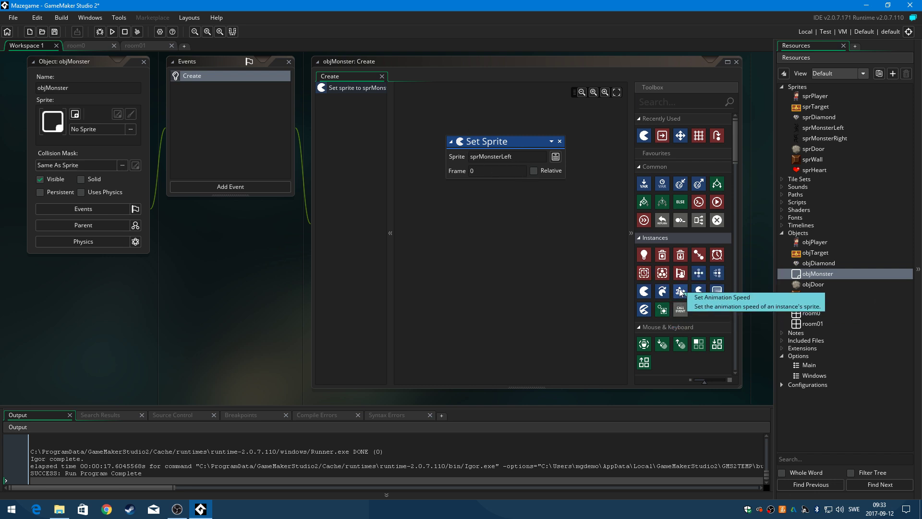
Add a Set Animation Speed action of 0.8 below the sprite action
{"action": "left_click_drag", "start_coordinate": [680, 291], "coordinate": [488, 210]}
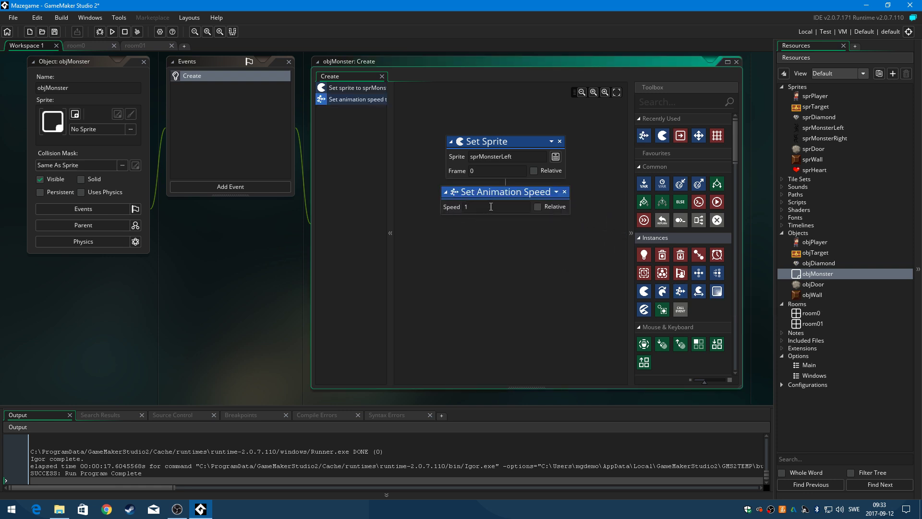
{"action": "key", "text": "BackSpace"}
{"action": "type", "text": "0."}
{"action": "type", "text": "8"}
Add Set Direction Fixed (left) and Set Speed 4 to objMonster's Create event
{"action": "mouse_move", "coordinate": [734, 149]}
{"action": "left_mouse_down"}
{"action": "mouse_move", "coordinate": [734, 207]}
{"action": "mouse_move", "coordinate": [732, 197]}
{"action": "left_mouse_up"}
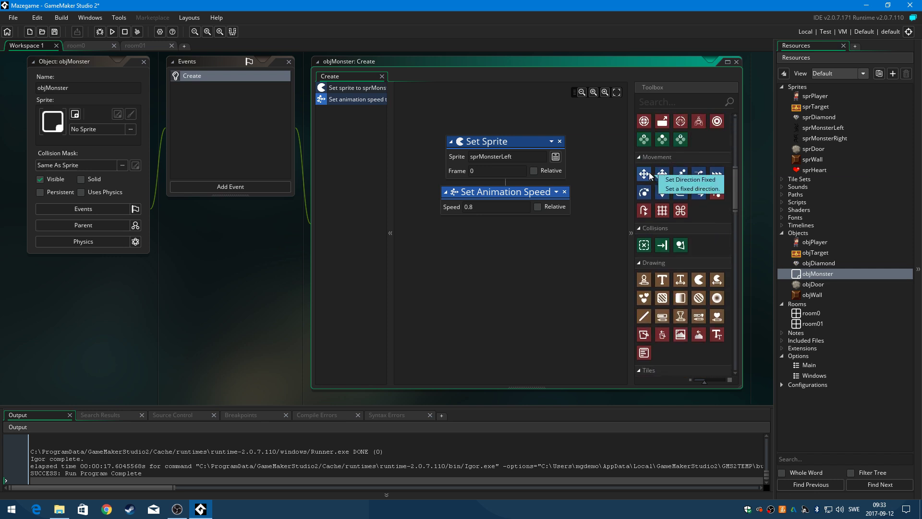
{"action": "left_click_drag", "start_coordinate": [643, 174], "coordinate": [454, 275]}
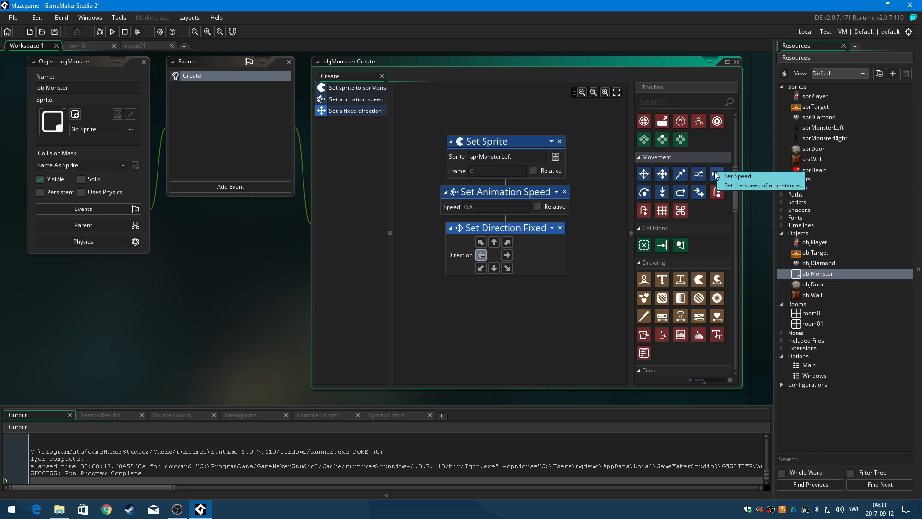
{"action": "mouse_move", "coordinate": [699, 173]}
{"action": "left_mouse_down"}
{"action": "mouse_move", "coordinate": [597, 254]}
{"action": "mouse_move", "coordinate": [470, 295]}
{"action": "left_mouse_up"}
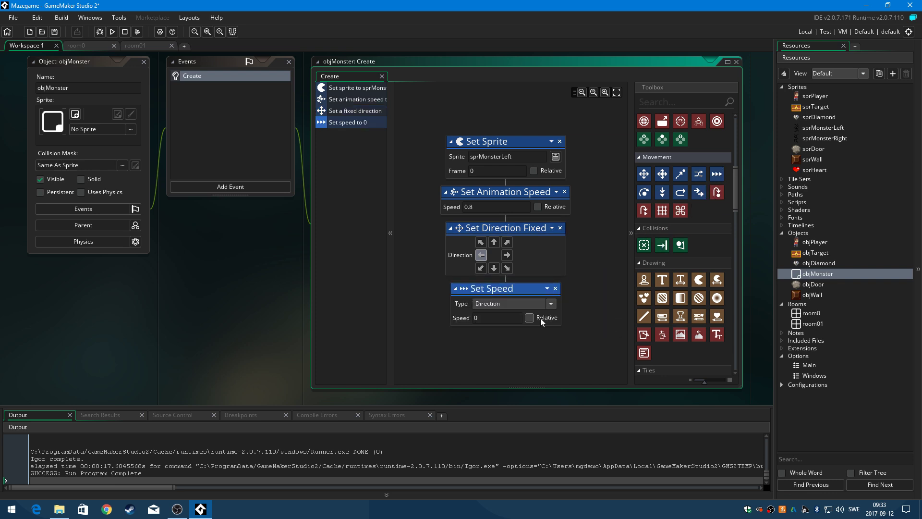
{"action": "double_click", "coordinate": [471, 317]}
{"action": "type", "text": "4"}
Give objMonster an objWall collision event containing a Reverse direction action
{"action": "left_click", "coordinate": [273, 185]}
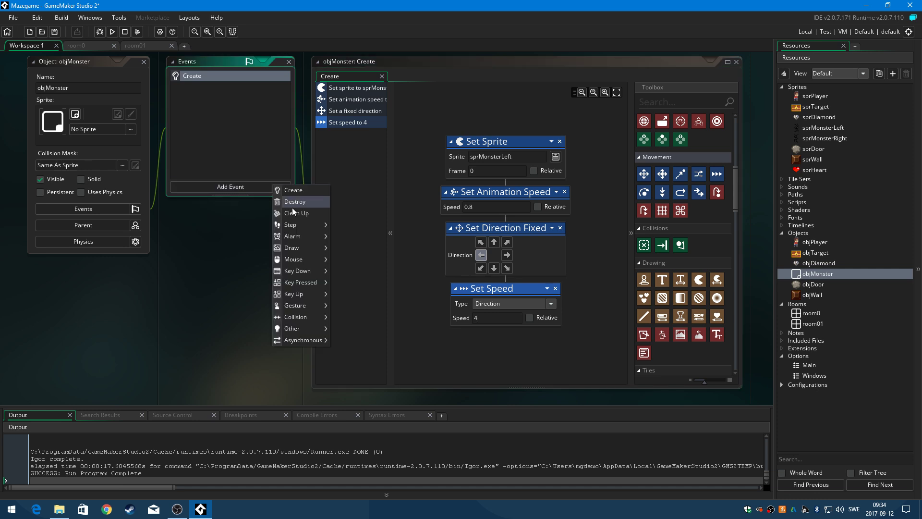
{"action": "mouse_move", "coordinate": [296, 317]}
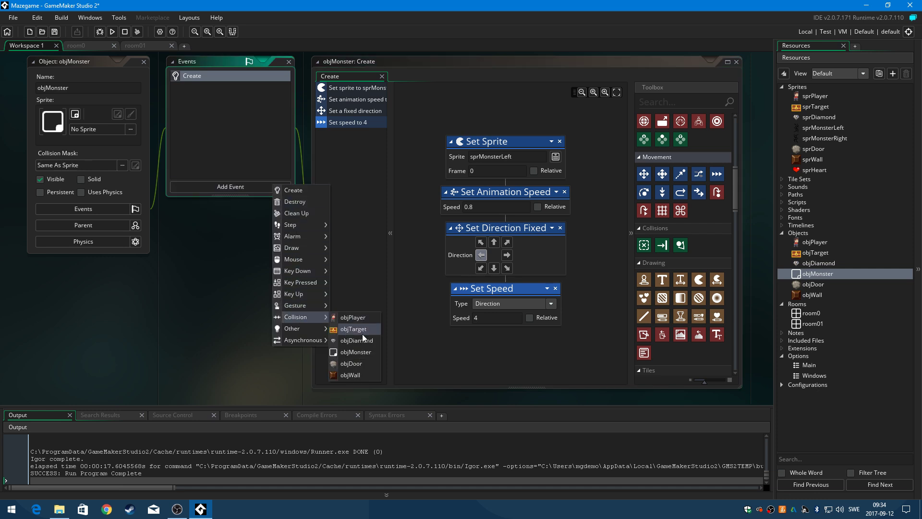
{"action": "left_click", "coordinate": [348, 375]}
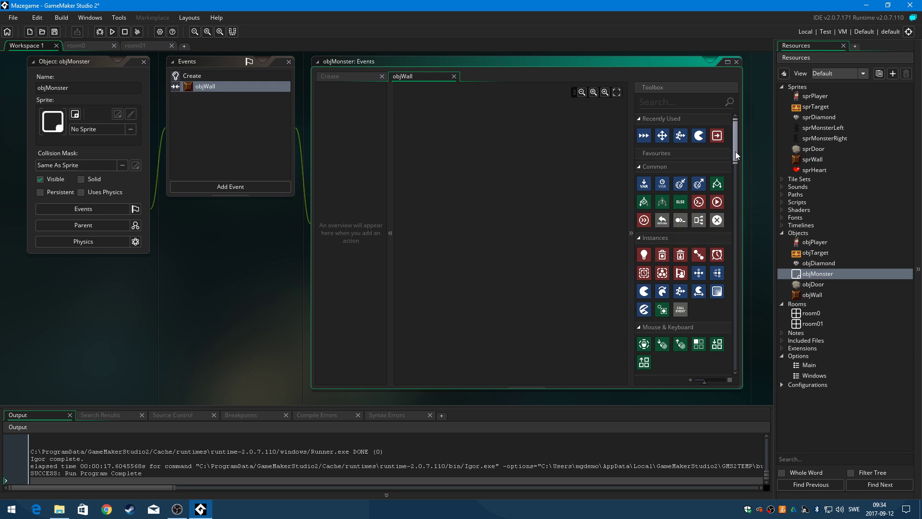
{"action": "left_click_drag", "start_coordinate": [735, 151], "coordinate": [736, 180]}
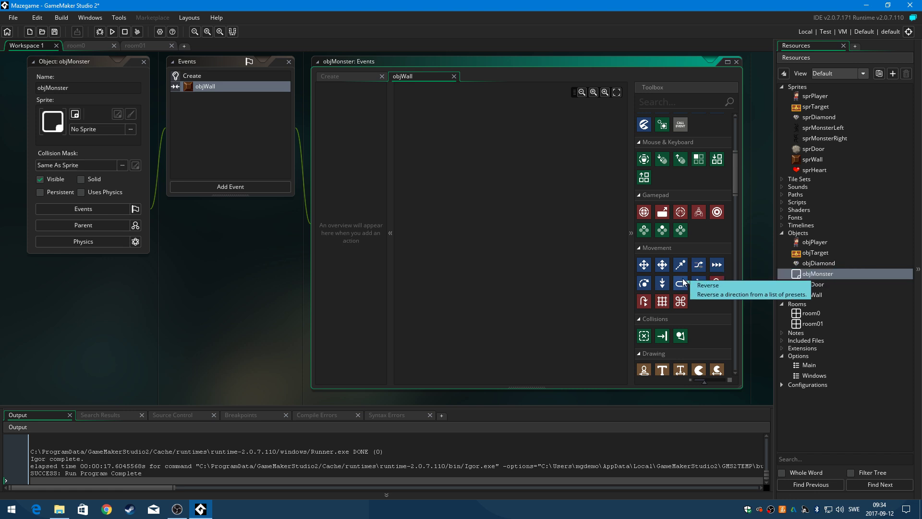
{"action": "left_click_drag", "start_coordinate": [700, 262], "coordinate": [436, 133]}
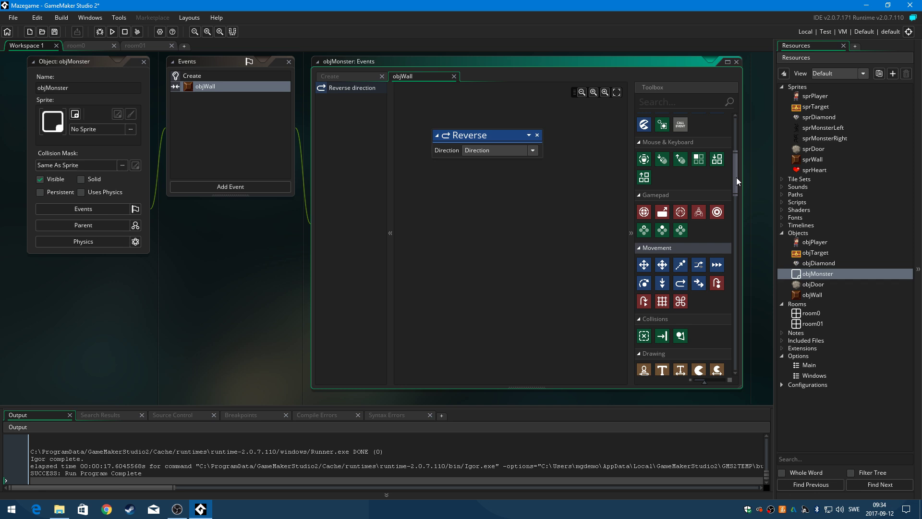
{"action": "left_click_drag", "start_coordinate": [736, 178], "coordinate": [739, 143]}
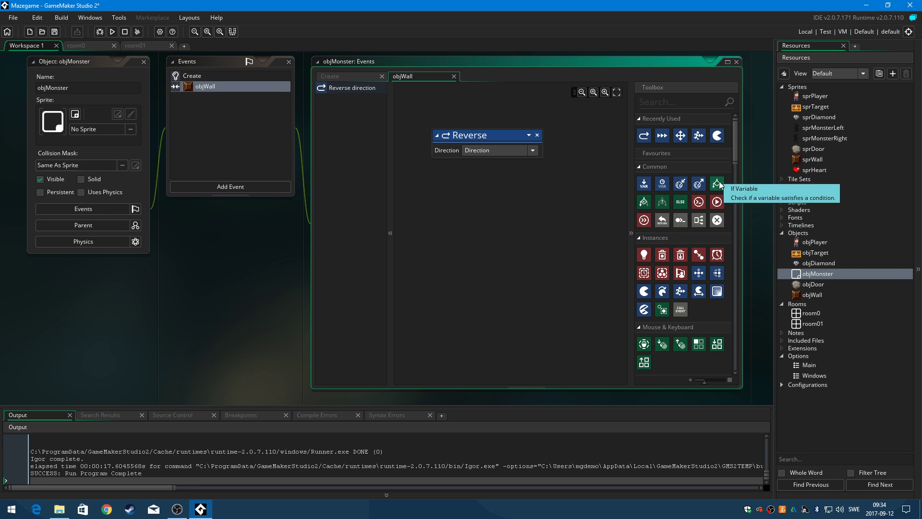
Add If Variable hspeed Greater or Equal 0 under Reverse, with a Set Sprite action inside
{"action": "left_click", "coordinate": [717, 184]}
{"action": "left_click_drag", "start_coordinate": [719, 185], "coordinate": [453, 171]}
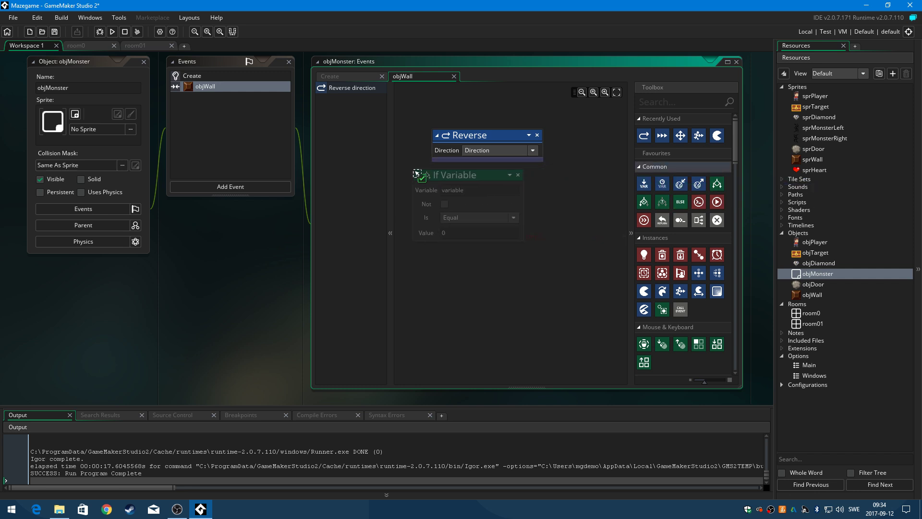
{"action": "left_click_drag", "start_coordinate": [452, 171], "coordinate": [447, 177]}
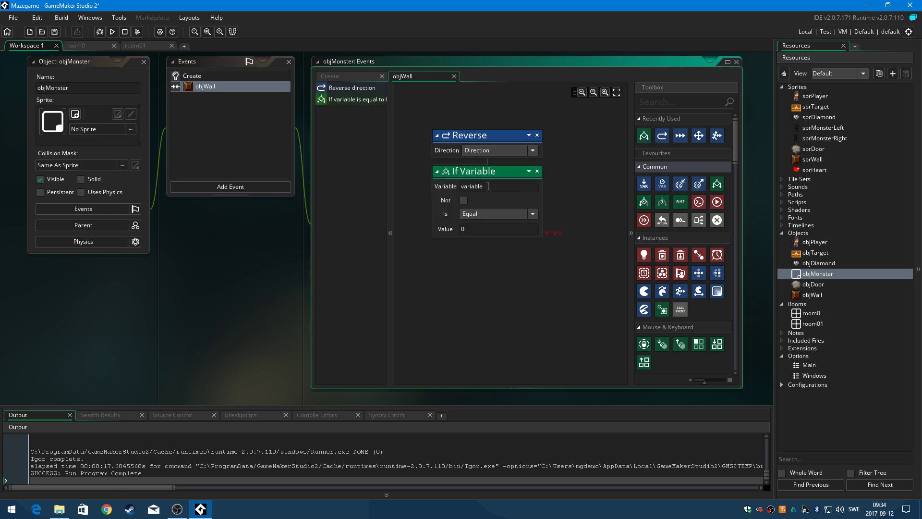
{"action": "left_click_drag", "start_coordinate": [484, 186], "coordinate": [453, 188]}
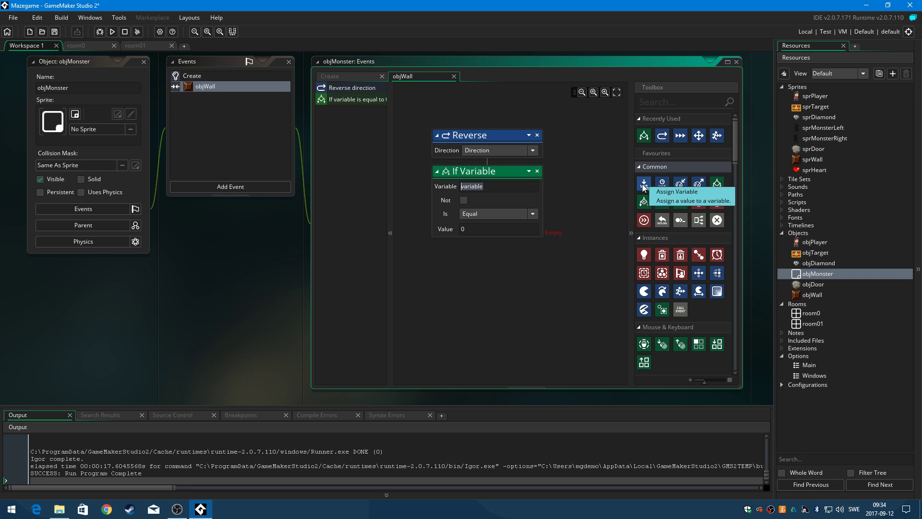
{"action": "type", "text": "hs"}
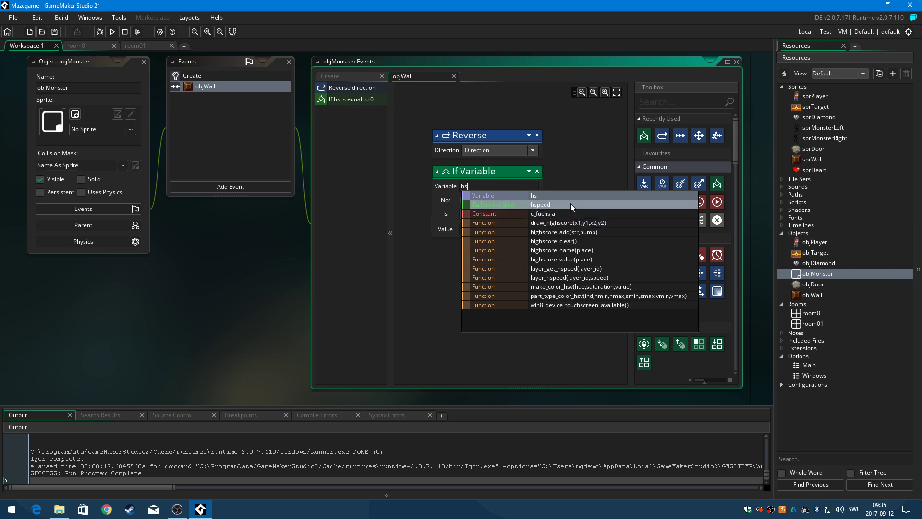
{"action": "left_click", "coordinate": [571, 204]}
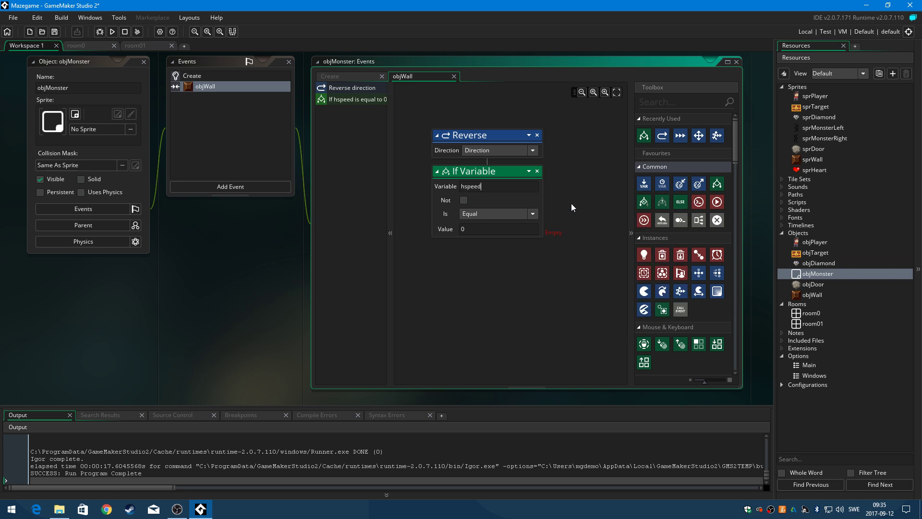
{"action": "left_click", "coordinate": [510, 213]}
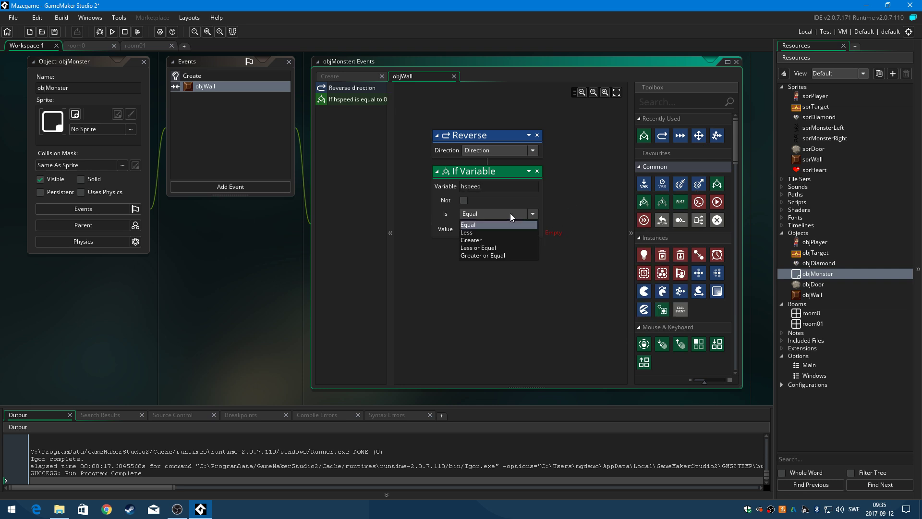
{"action": "left_click", "coordinate": [516, 256]}
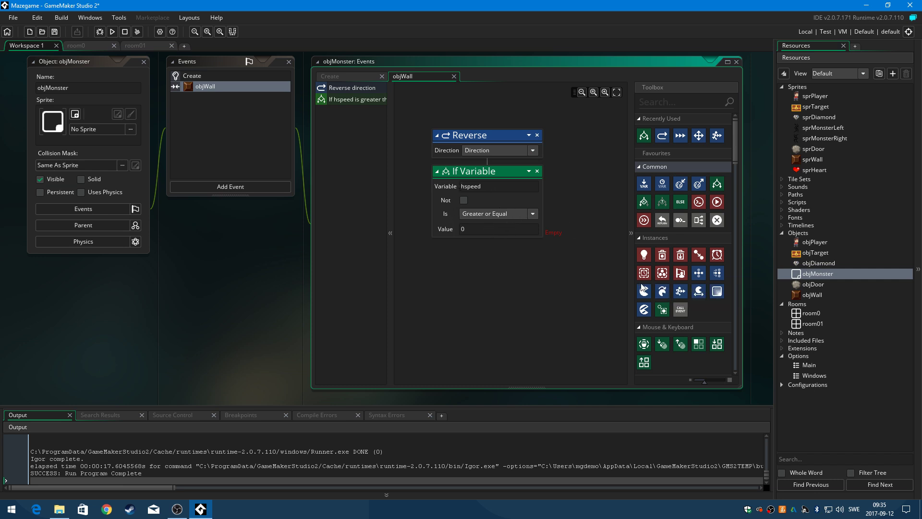
{"action": "mouse_move", "coordinate": [641, 277]}
{"action": "left_mouse_down"}
{"action": "mouse_move", "coordinate": [581, 256]}
{"action": "mouse_move", "coordinate": [548, 196]}
{"action": "mouse_move", "coordinate": [574, 247]}
{"action": "mouse_move", "coordinate": [535, 236]}
{"action": "left_mouse_up"}
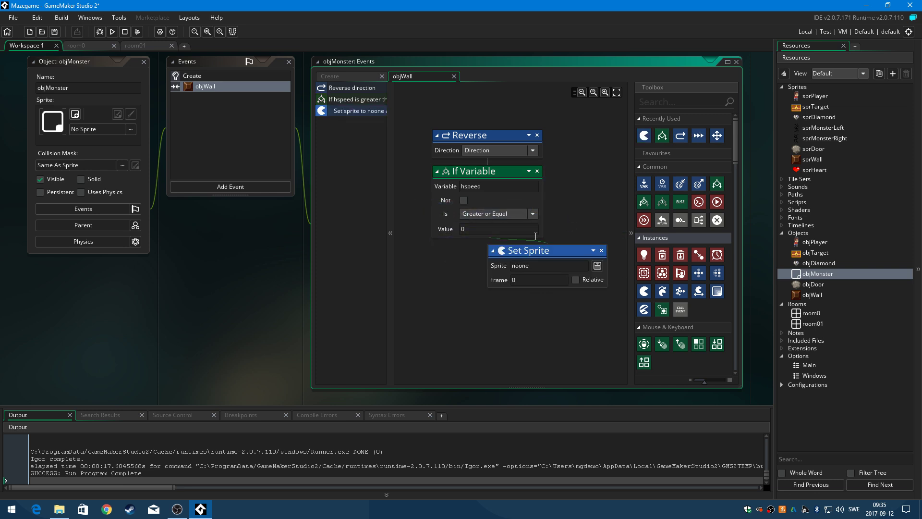
Set the condition's sprite to sprMonsterRight and add an Else branch
{"action": "left_click", "coordinate": [597, 265]}
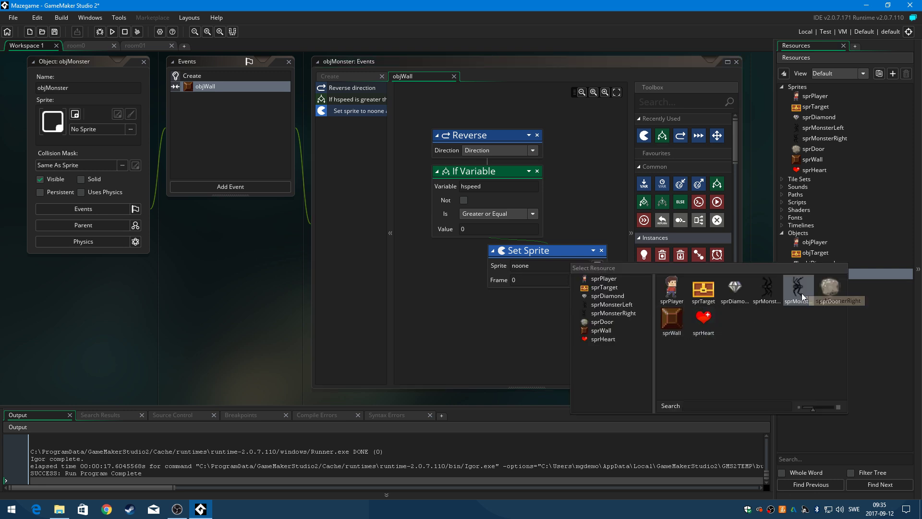
{"action": "left_click", "coordinate": [802, 293]}
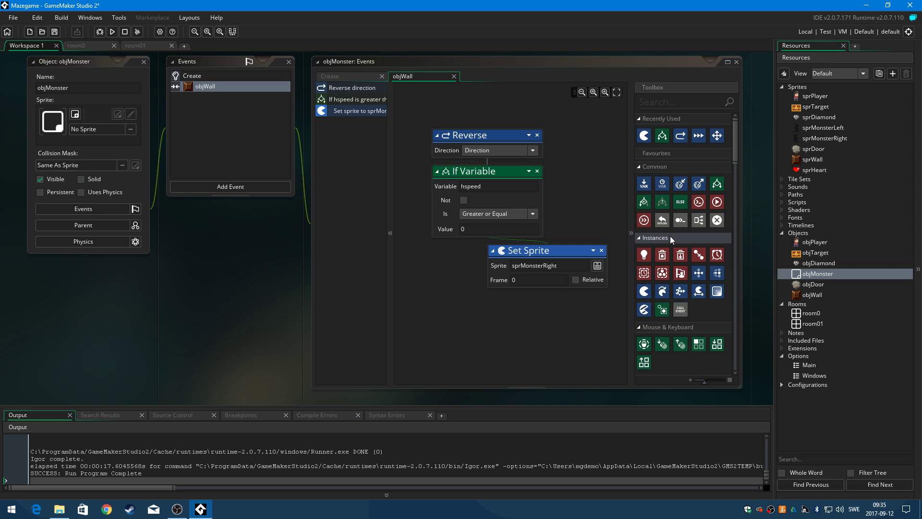
{"action": "left_click", "coordinate": [680, 201]}
{"action": "left_click_drag", "start_coordinate": [680, 201], "coordinate": [410, 209]}
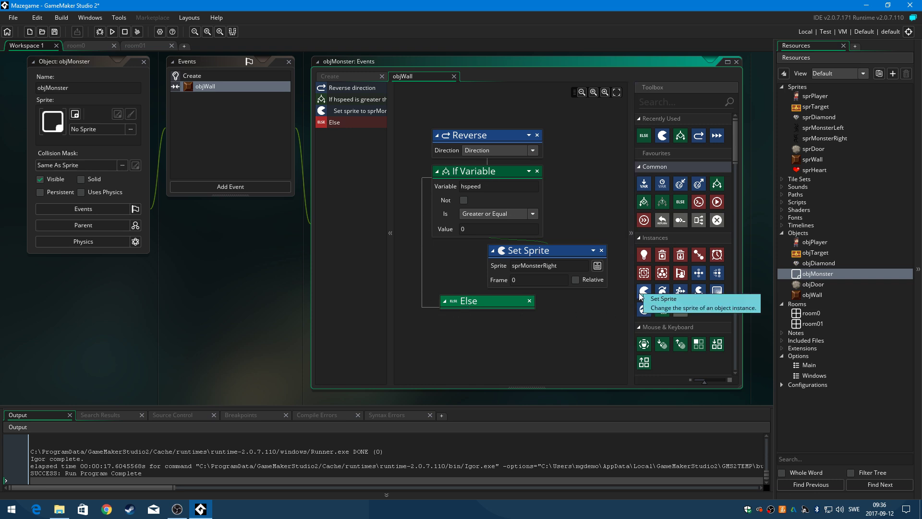
Add a Set Sprite action under Else using sprMonsterLeft
{"action": "left_click_drag", "start_coordinate": [644, 291], "coordinate": [517, 328]}
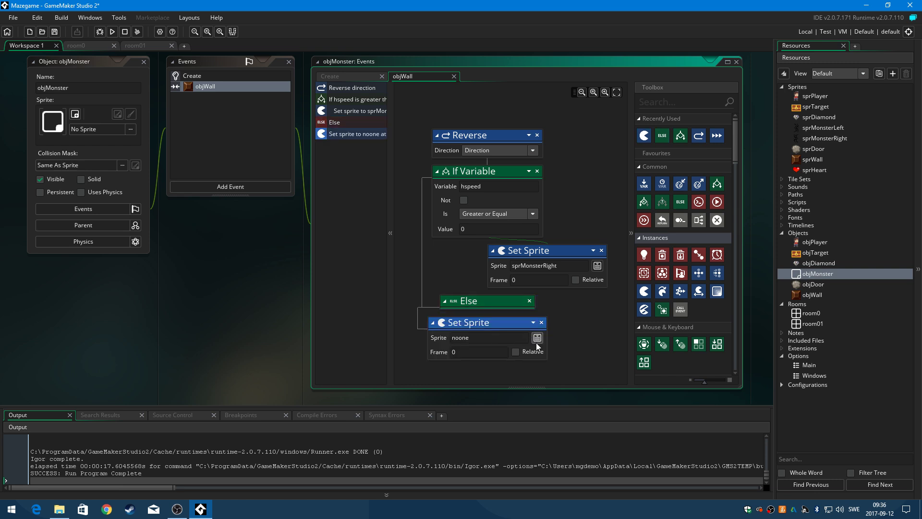
{"action": "mouse_move", "coordinate": [491, 323]}
{"action": "left_mouse_down"}
{"action": "mouse_move", "coordinate": [555, 324]}
{"action": "mouse_move", "coordinate": [557, 315]}
{"action": "left_mouse_up"}
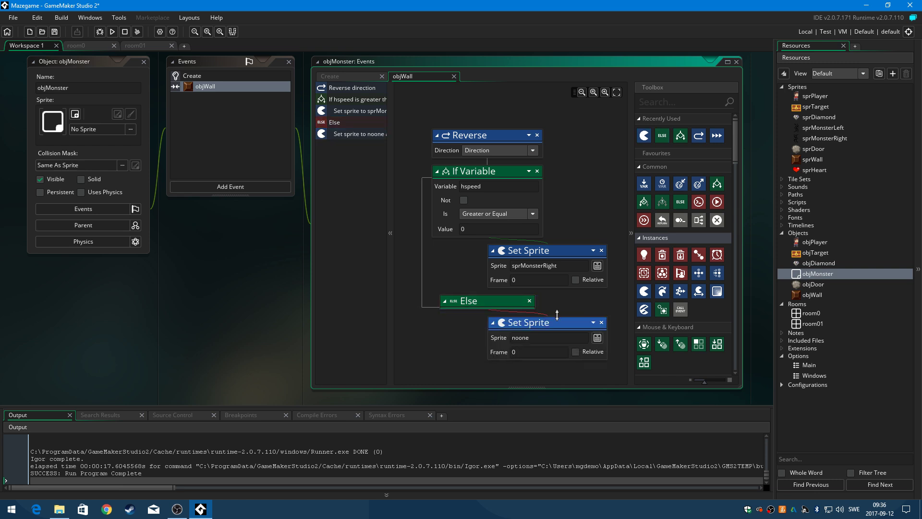
{"action": "left_click", "coordinate": [597, 338]}
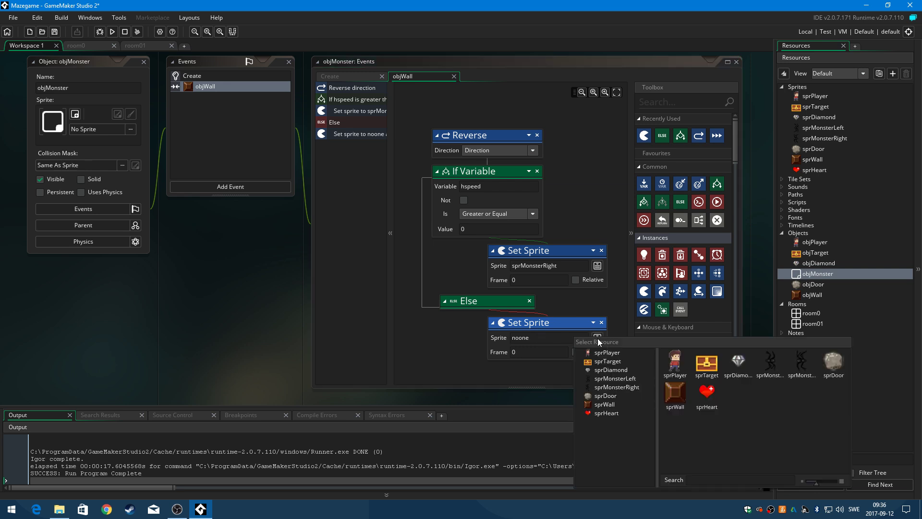
{"action": "left_click", "coordinate": [736, 369]}
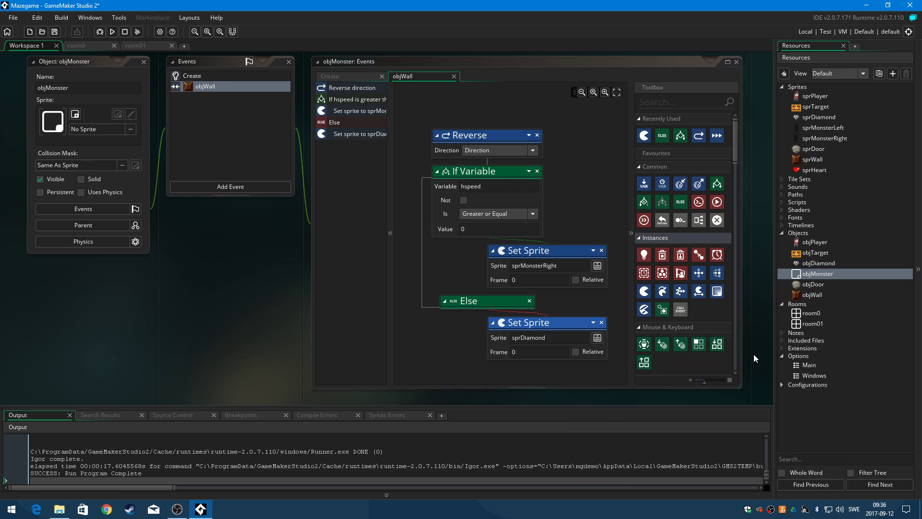
{"action": "left_click", "coordinate": [596, 337]}
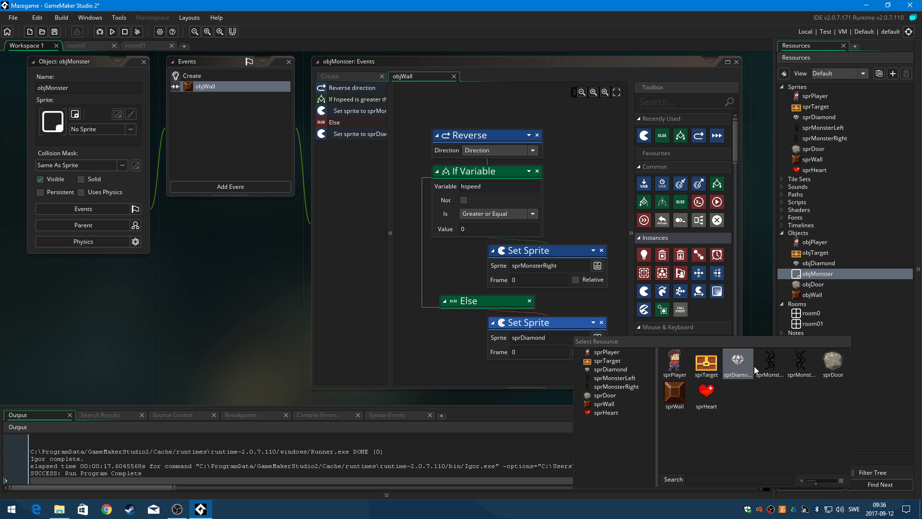
{"action": "left_click", "coordinate": [771, 365]}
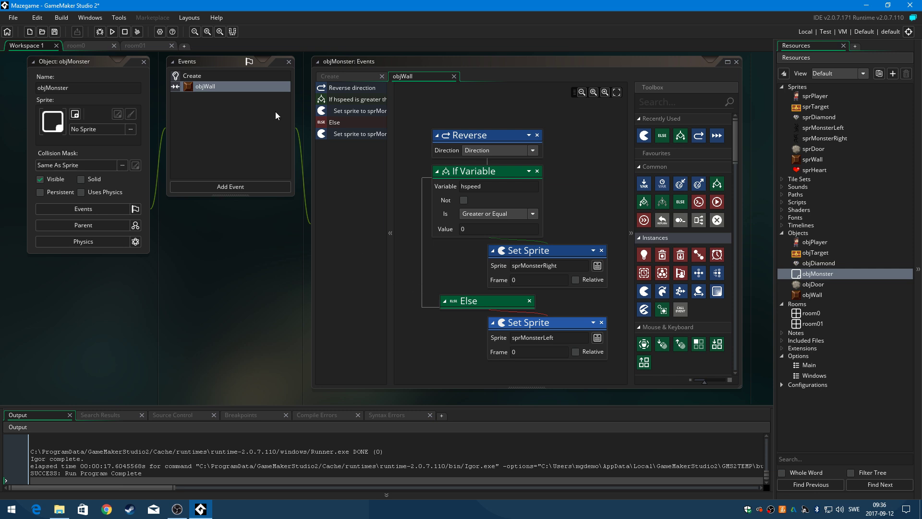
{"action": "left_click", "coordinate": [816, 315]}
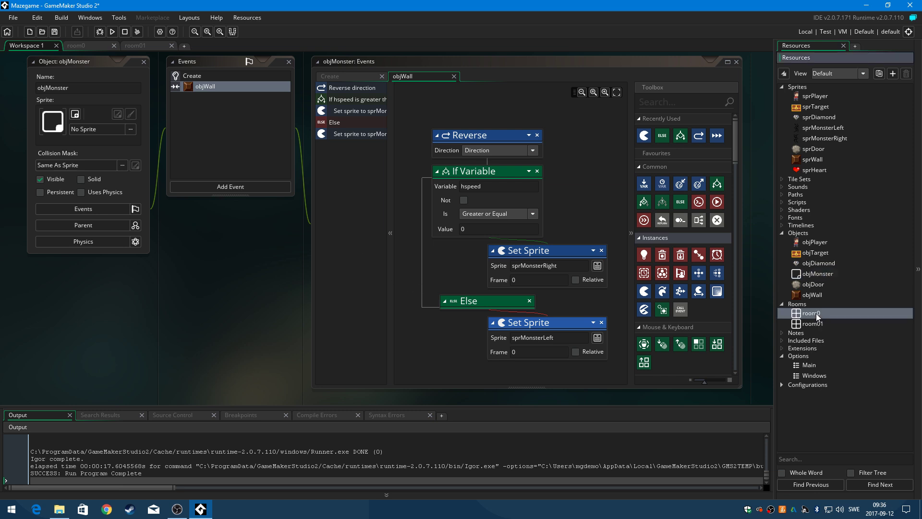
{"action": "left_click", "coordinate": [816, 315]}
{"action": "left_click", "coordinate": [855, 315]}
{"action": "double_click", "coordinate": [861, 312]}
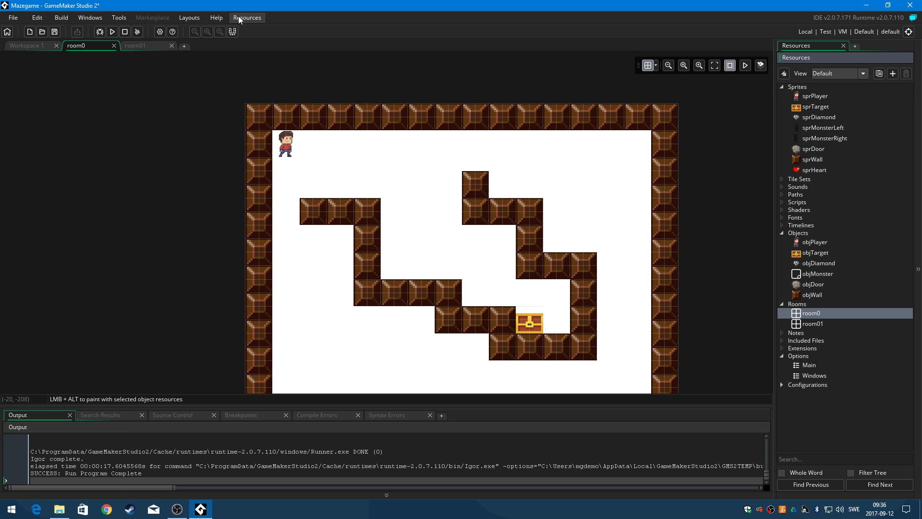
{"action": "left_click", "coordinate": [193, 17]}
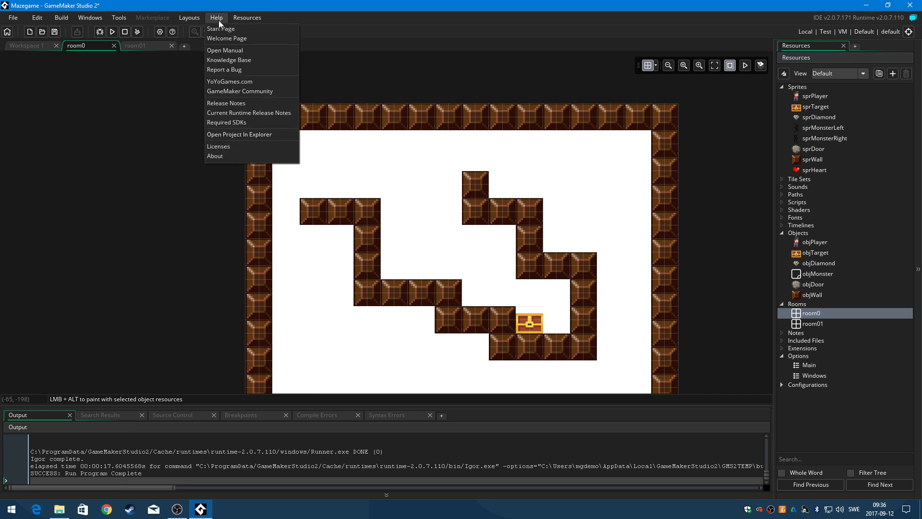
{"action": "left_click", "coordinate": [31, 47]}
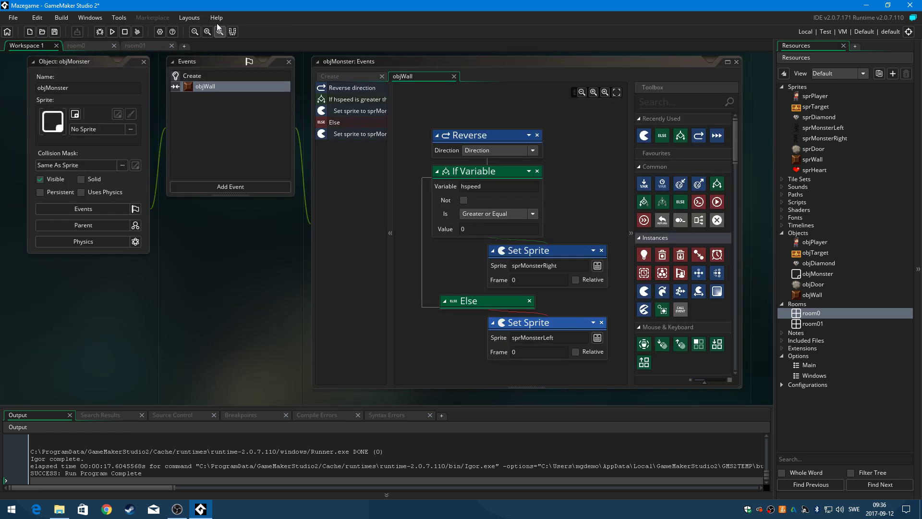
{"action": "left_click", "coordinate": [182, 18]}
{"action": "mouse_move", "coordinate": [92, 16]}
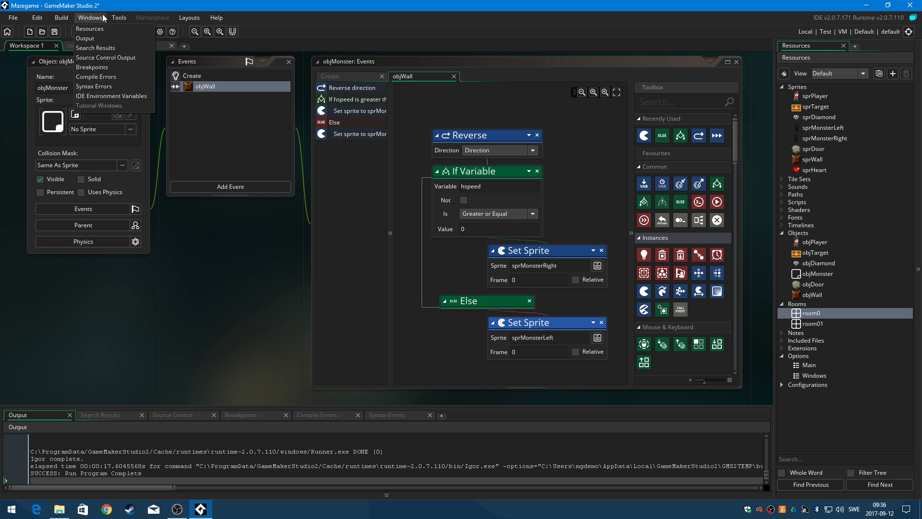
{"action": "mouse_move", "coordinate": [225, 20]}
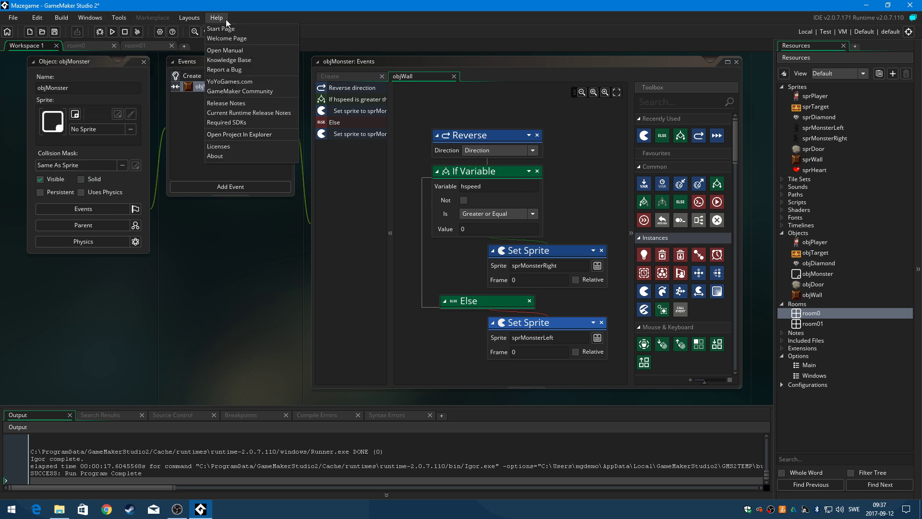
{"action": "mouse_move", "coordinate": [183, 16]}
{"action": "left_click", "coordinate": [257, 16]}
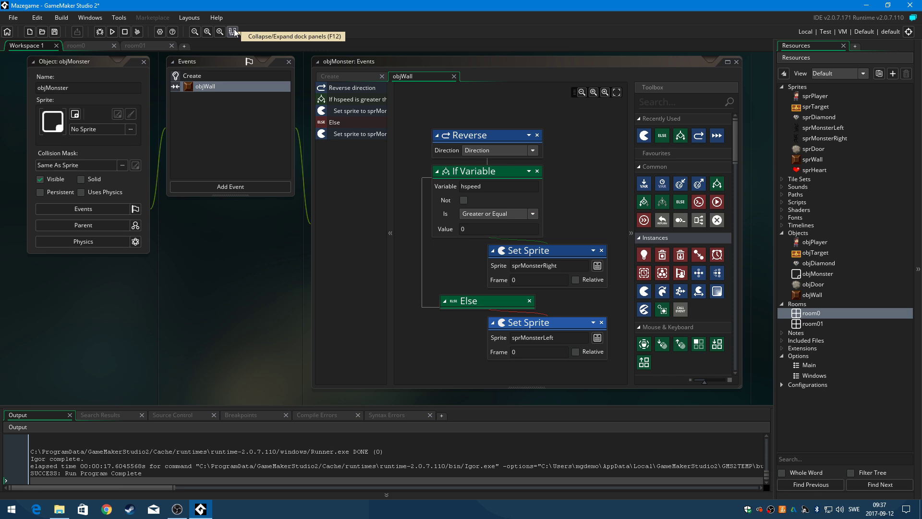
{"action": "left_click", "coordinate": [115, 16]}
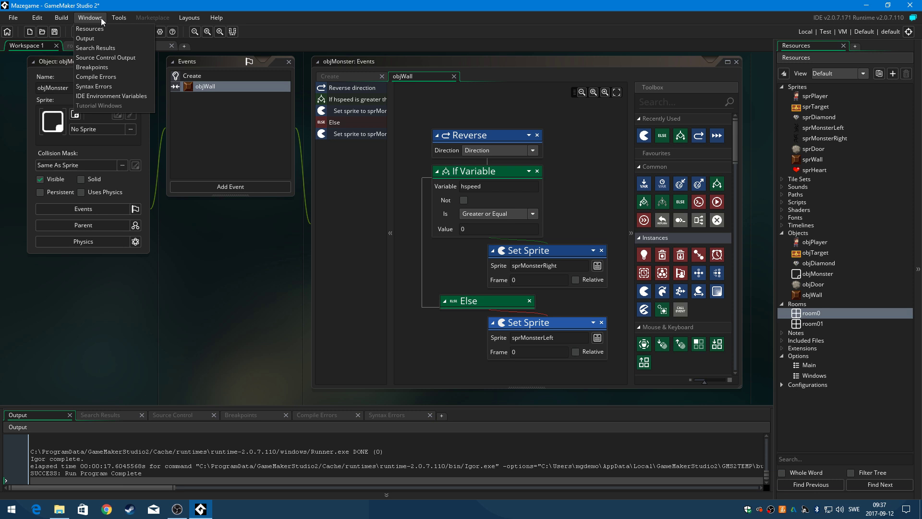
{"action": "mouse_move", "coordinate": [64, 19]}
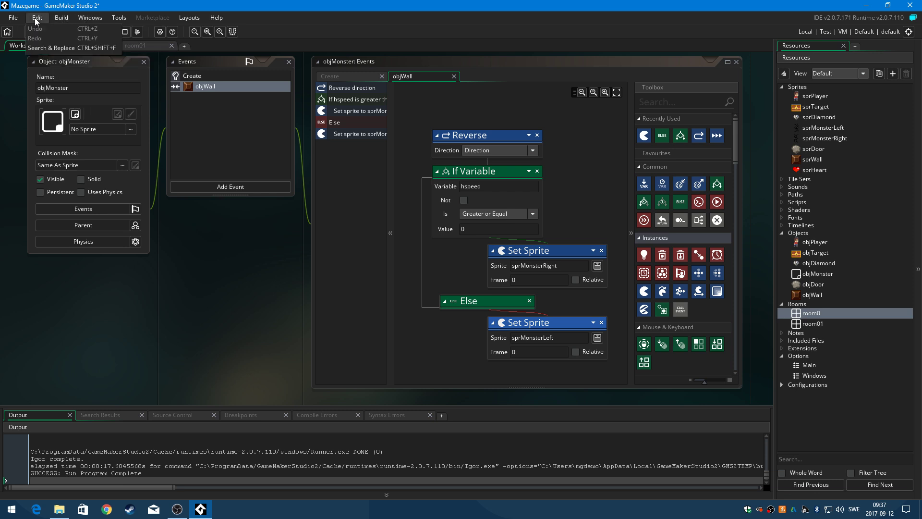
{"action": "mouse_move", "coordinate": [14, 18]}
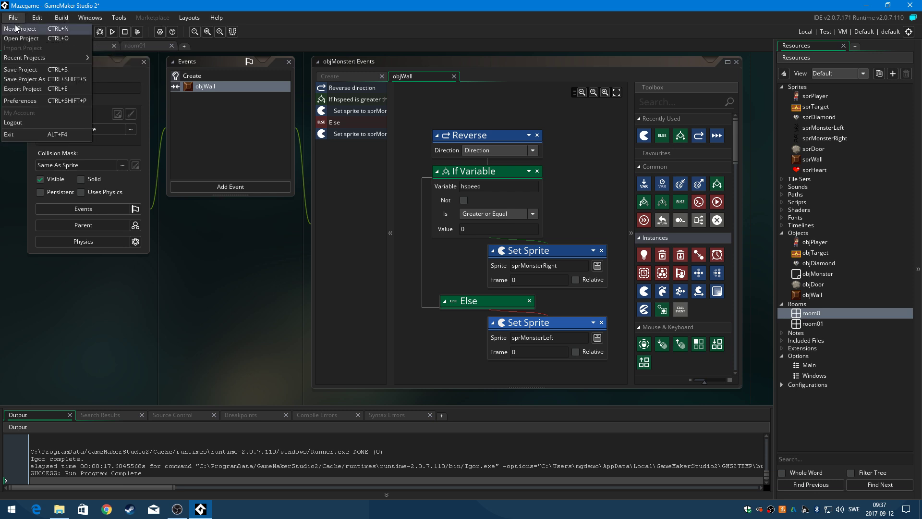
{"action": "left_click", "coordinate": [168, 255]}
Show room0's Room Properties and Layer View, then select the Characters layer
{"action": "left_click", "coordinate": [91, 45]}
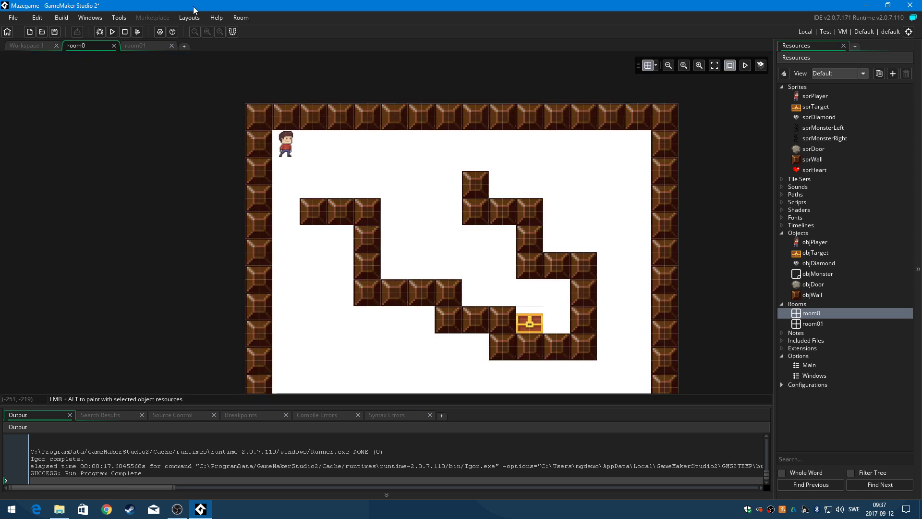
{"action": "left_click", "coordinate": [250, 18]}
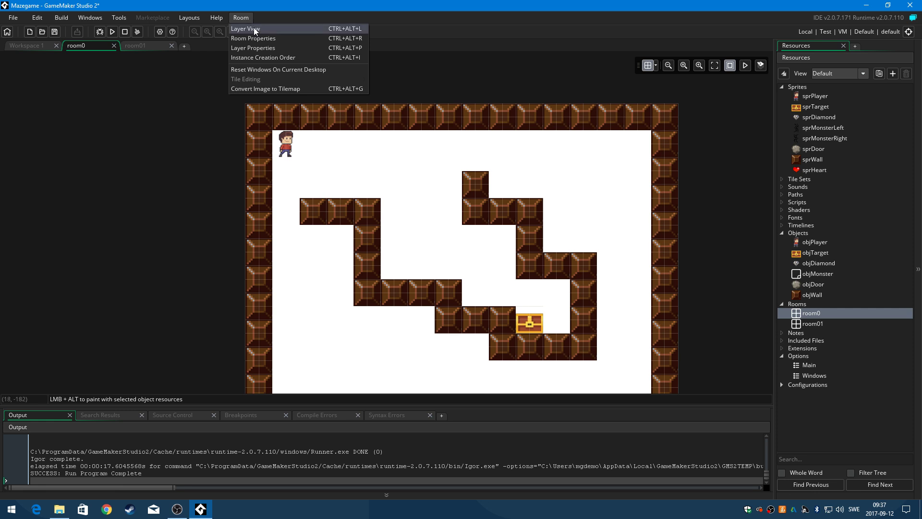
{"action": "left_click", "coordinate": [256, 38]}
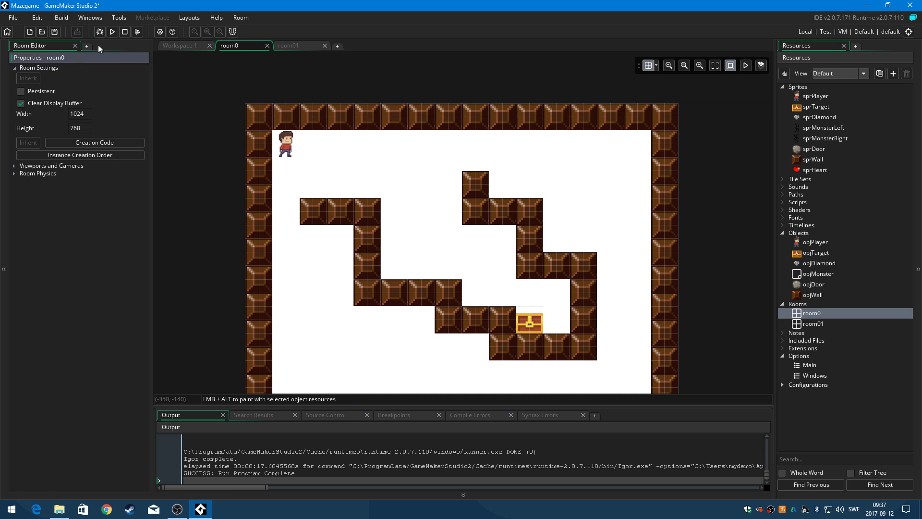
{"action": "left_click", "coordinate": [241, 19]}
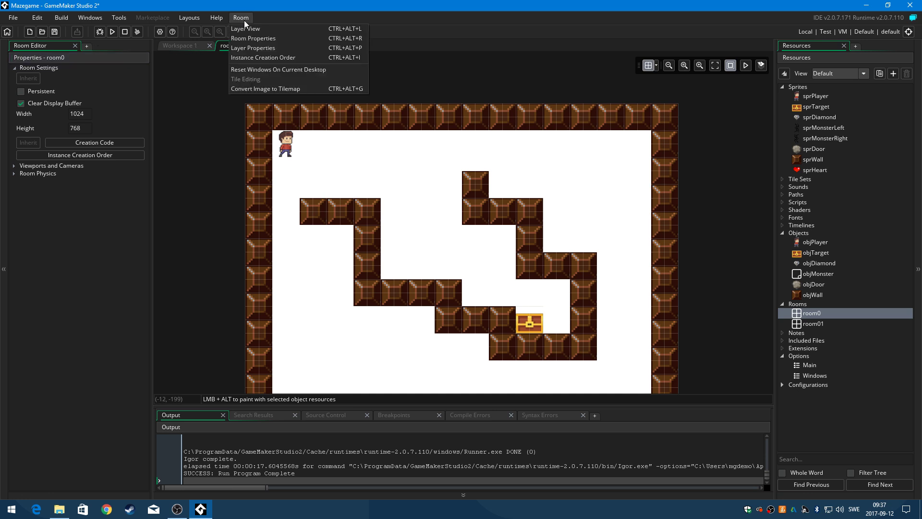
{"action": "left_click", "coordinate": [249, 30]}
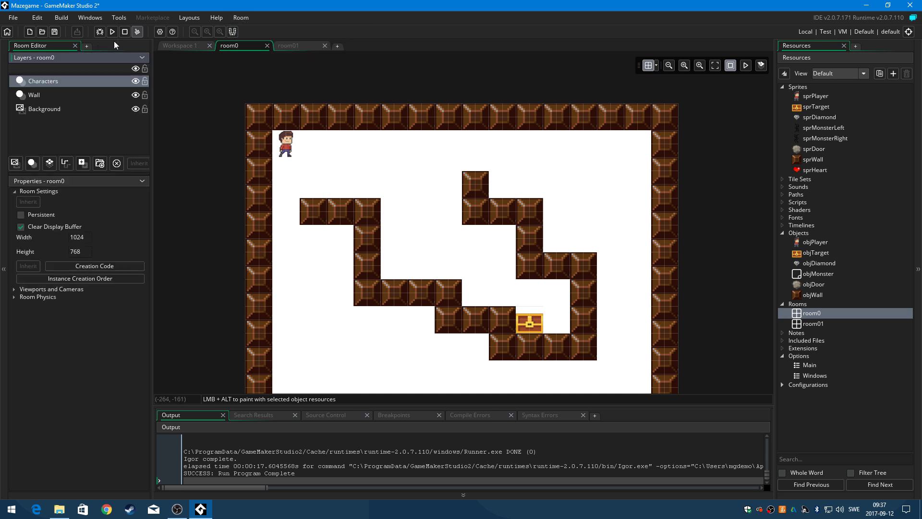
{"action": "left_click", "coordinate": [85, 80]}
Drop one objMonster atop the upper wall column and another below the bottom wall
{"action": "left_click", "coordinate": [795, 272]}
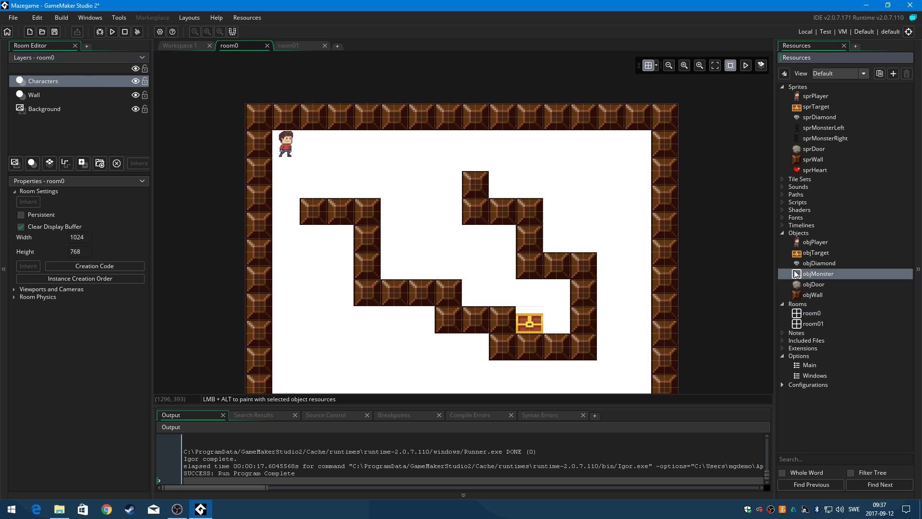
{"action": "left_click_drag", "start_coordinate": [795, 273], "coordinate": [503, 183]}
{"action": "left_click_drag", "start_coordinate": [503, 183], "coordinate": [500, 180]}
{"action": "left_click_drag", "start_coordinate": [501, 180], "coordinate": [502, 170]}
{"action": "left_click_drag", "start_coordinate": [502, 170], "coordinate": [500, 178]}
{"action": "left_click_drag", "start_coordinate": [501, 178], "coordinate": [500, 177]}
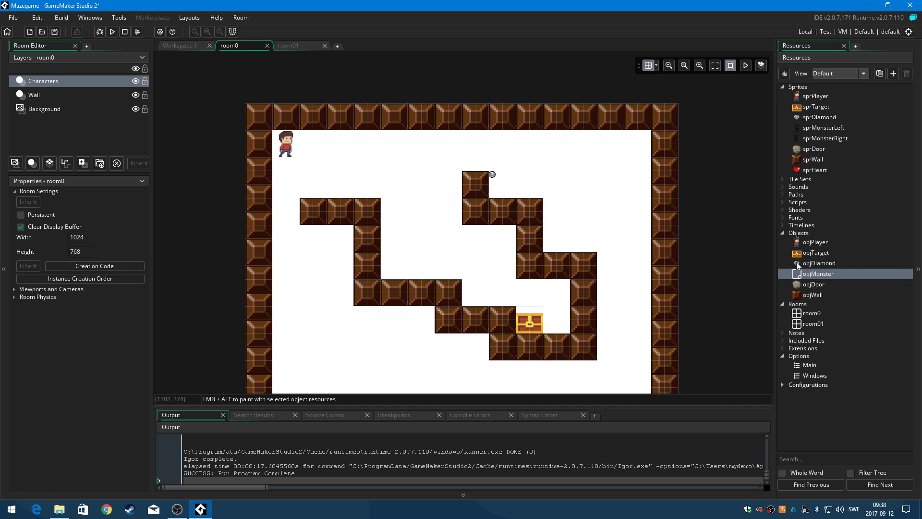
{"action": "left_click_drag", "start_coordinate": [795, 275], "coordinate": [618, 339]}
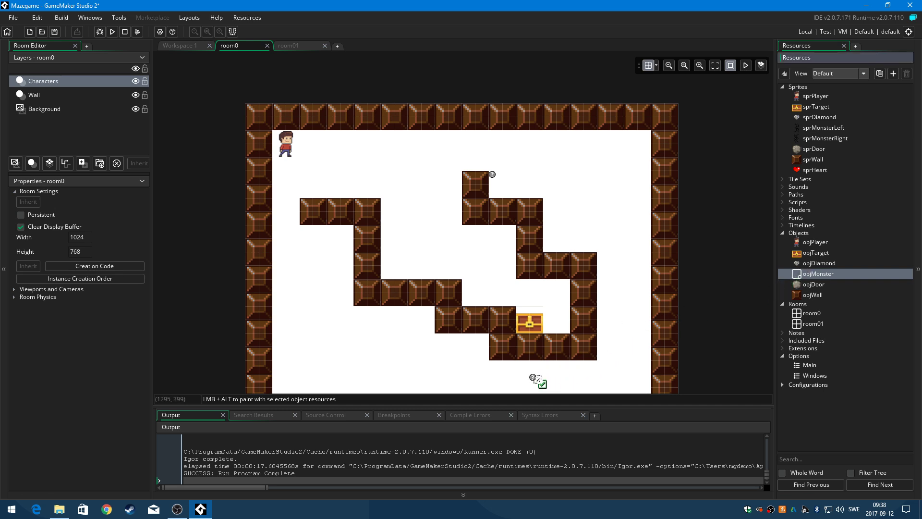
{"action": "left_click_drag", "start_coordinate": [618, 339], "coordinate": [500, 373]}
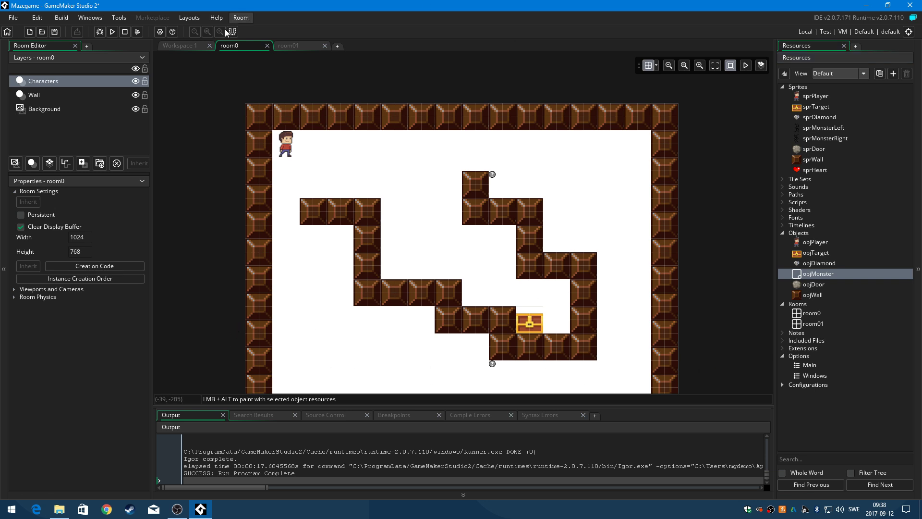
{"action": "left_click", "coordinate": [114, 33]}
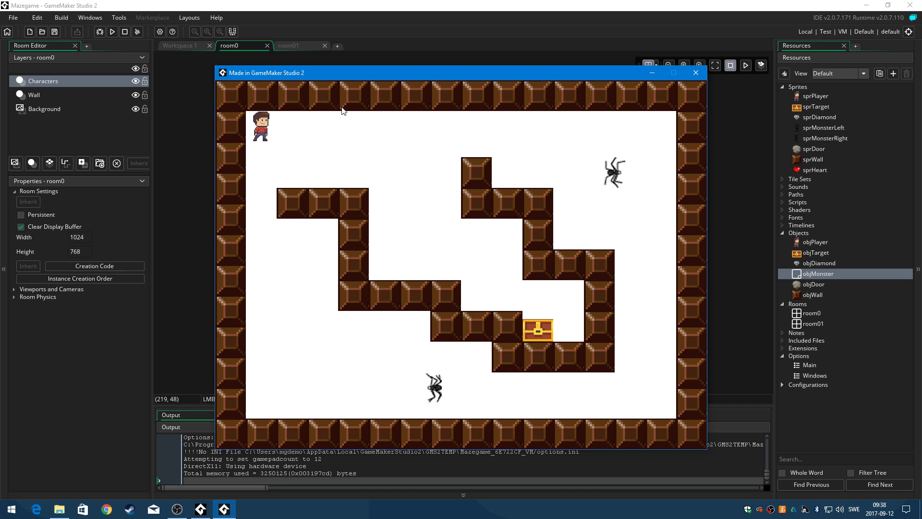
{"action": "left_click", "coordinate": [696, 73]}
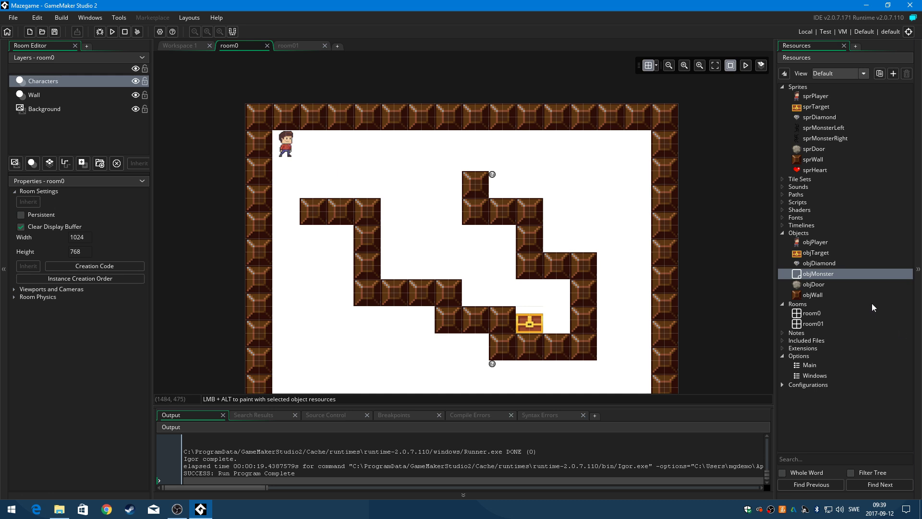
Give objPlayer an objMonster collision event with a Jump To Start action
{"action": "double_click", "coordinate": [817, 240]}
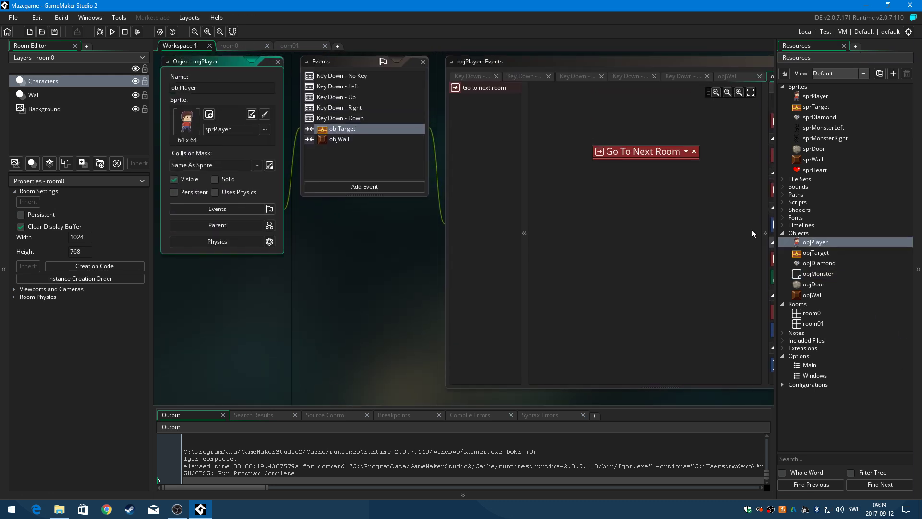
{"action": "left_click", "coordinate": [350, 186]}
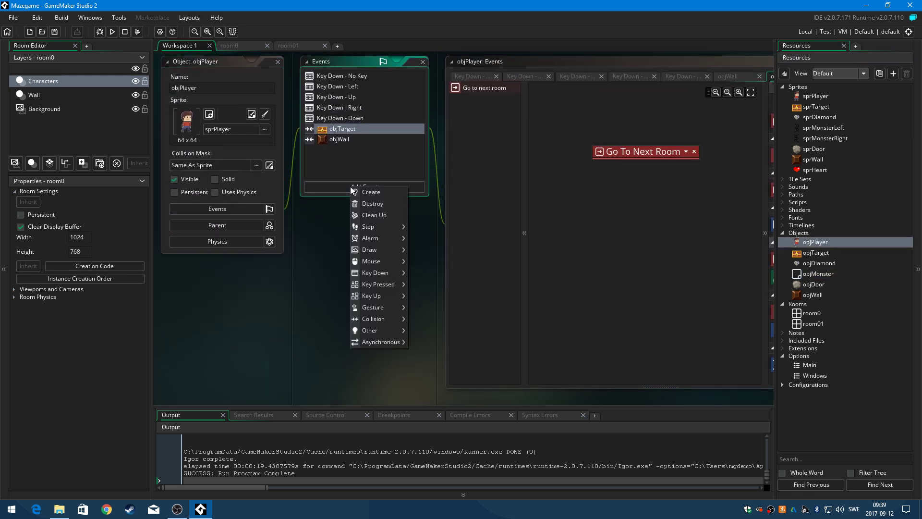
{"action": "mouse_move", "coordinate": [393, 317]}
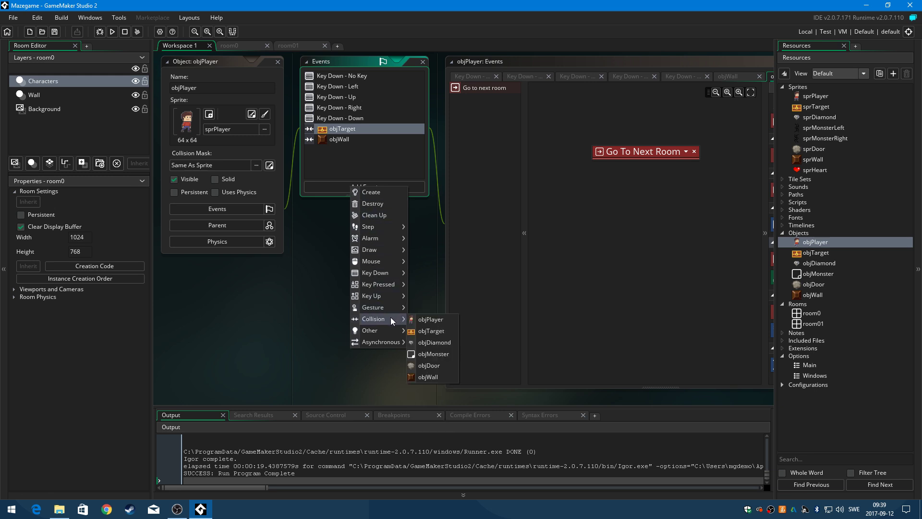
{"action": "left_click", "coordinate": [437, 354]}
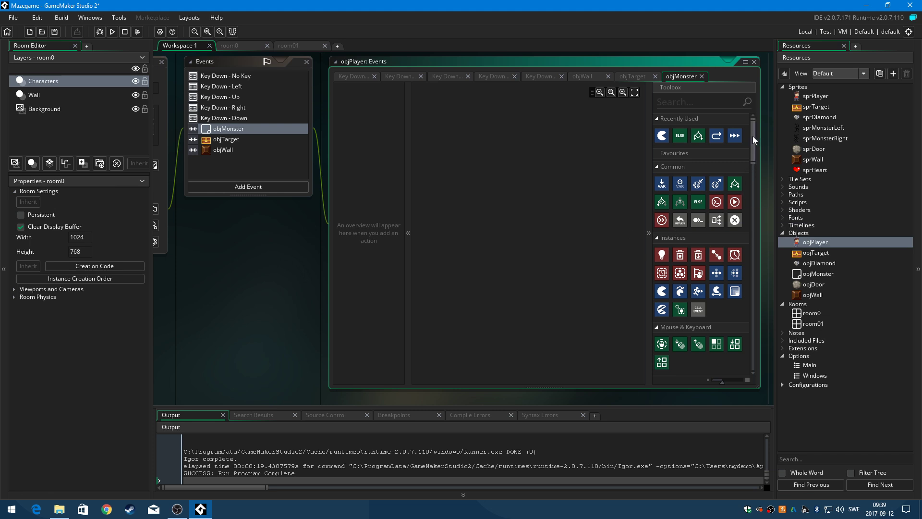
{"action": "left_click_drag", "start_coordinate": [753, 139], "coordinate": [753, 181]}
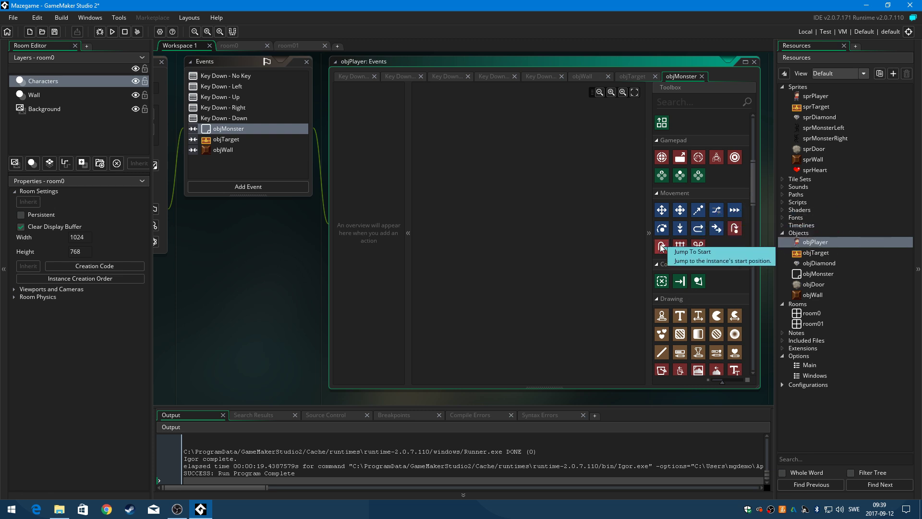
{"action": "left_click_drag", "start_coordinate": [661, 246], "coordinate": [449, 168]}
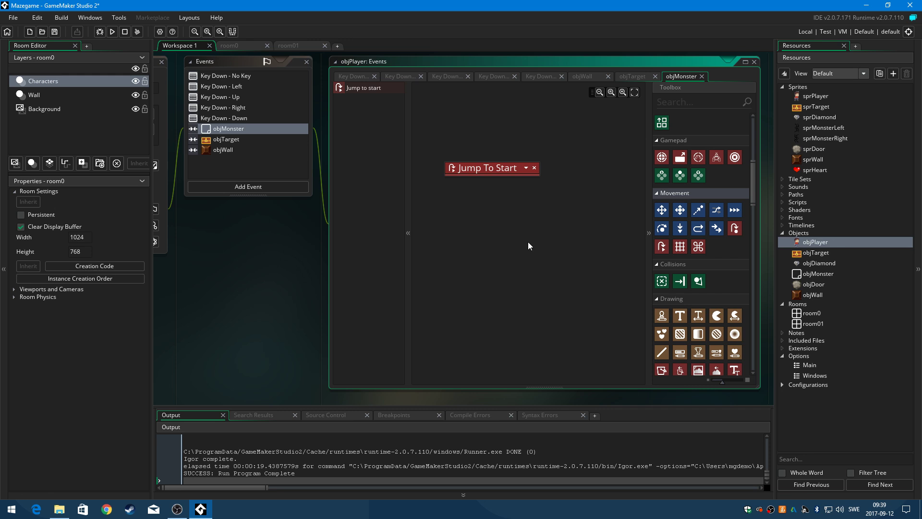
{"action": "left_click", "coordinate": [112, 32]}
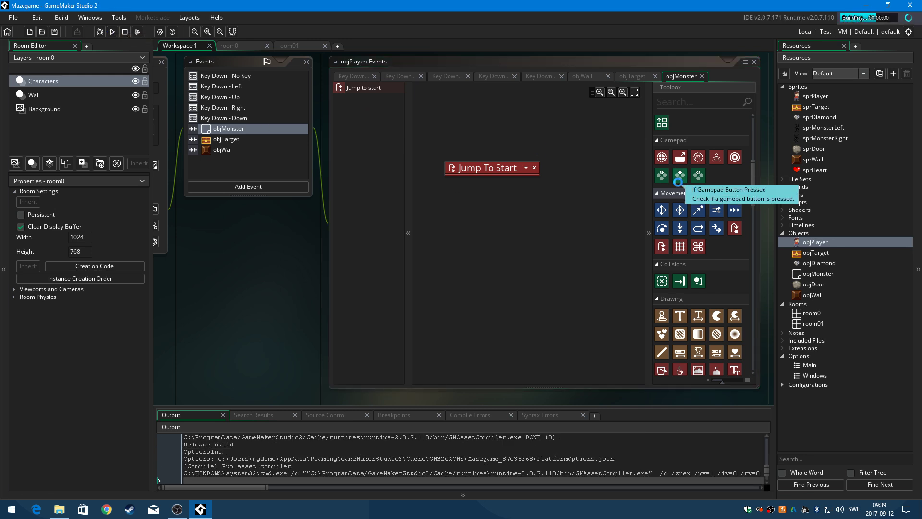
{"action": "key", "text": "Down"}
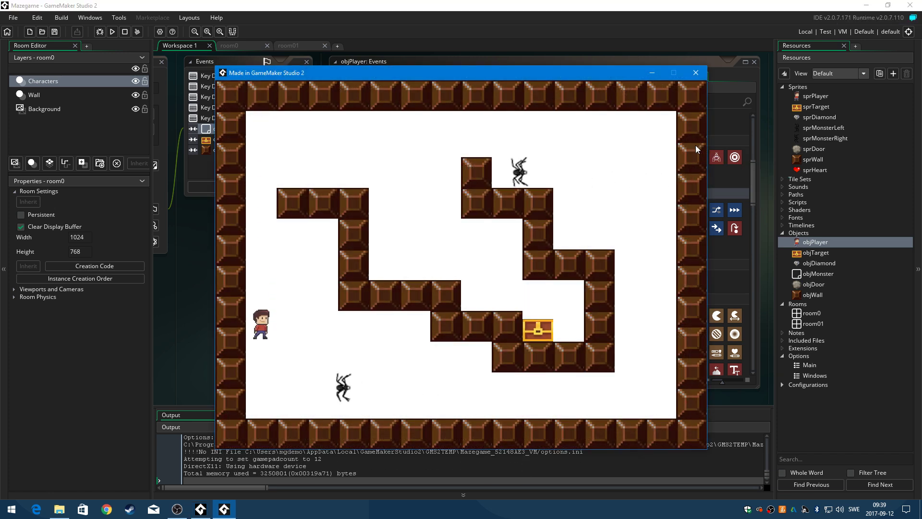
{"action": "key", "text": "Right"}
{"action": "key", "text": "Down"}
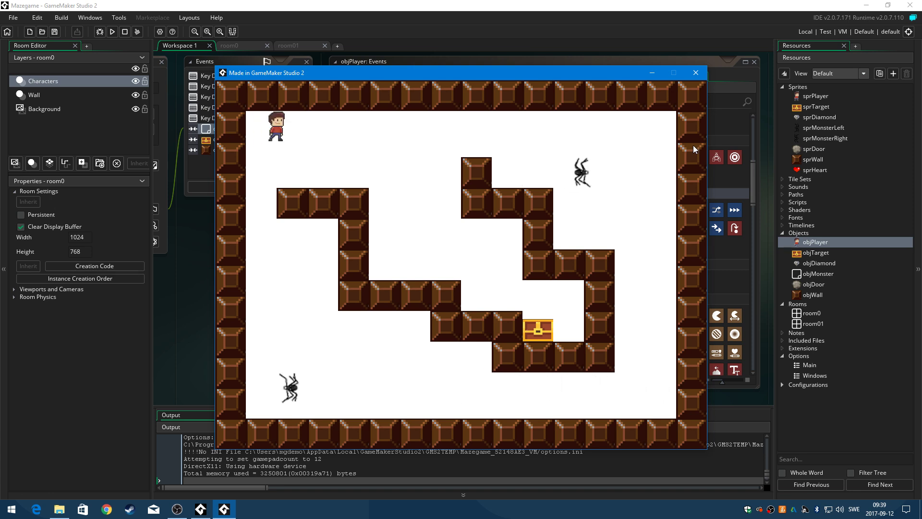
{"action": "left_click", "coordinate": [695, 72]}
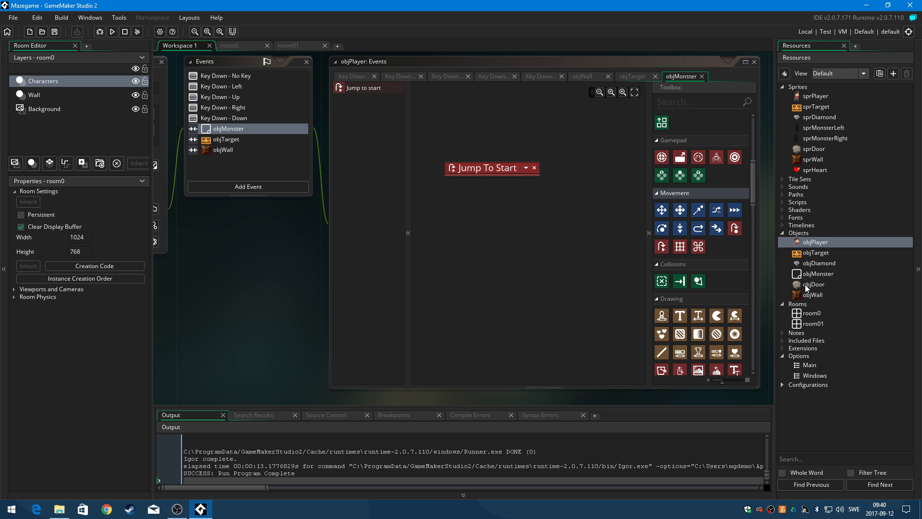
Open objDoor and set objWall as its parent
{"action": "left_click", "coordinate": [801, 283]}
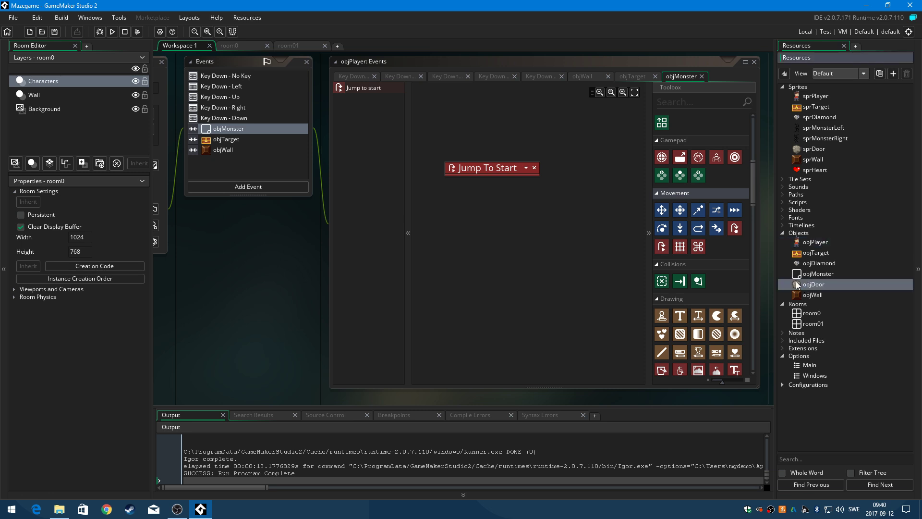
{"action": "left_click", "coordinate": [848, 279]}
{"action": "double_click", "coordinate": [849, 287]}
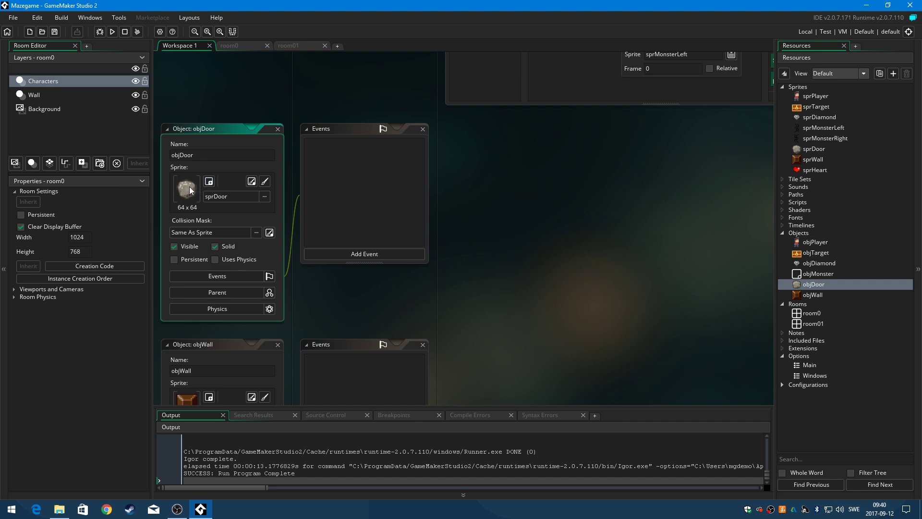
{"action": "left_click", "coordinate": [269, 292]}
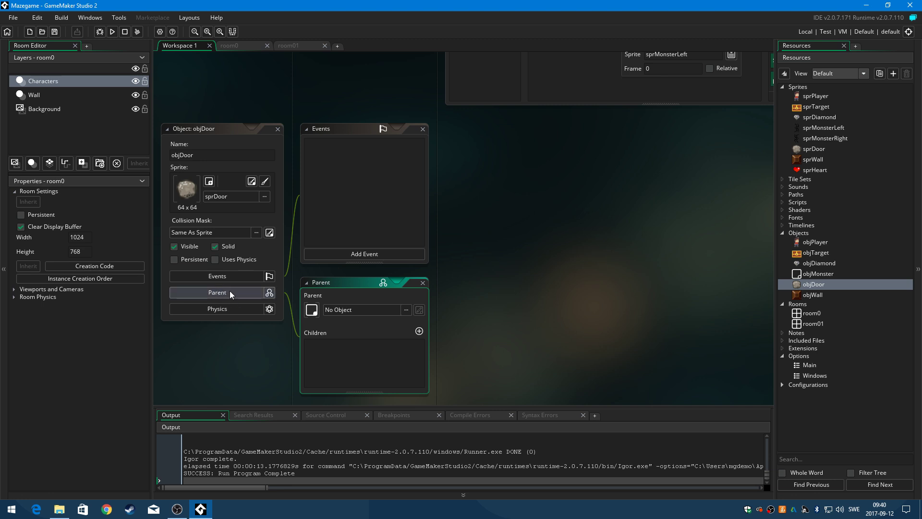
{"action": "left_click", "coordinate": [407, 311]}
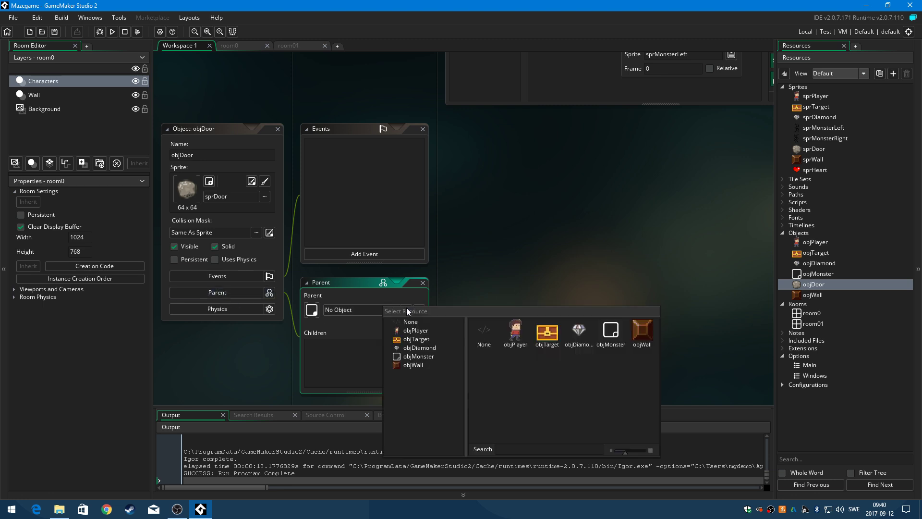
{"action": "left_click", "coordinate": [412, 365]}
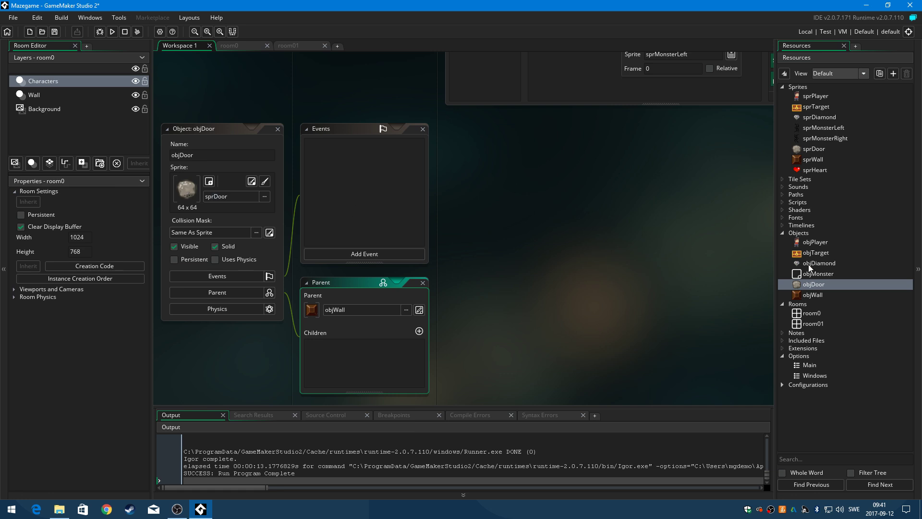
In room0, place objDoor above the chest and five objDiamond instances around the maze
{"action": "double_click", "coordinate": [812, 312]}
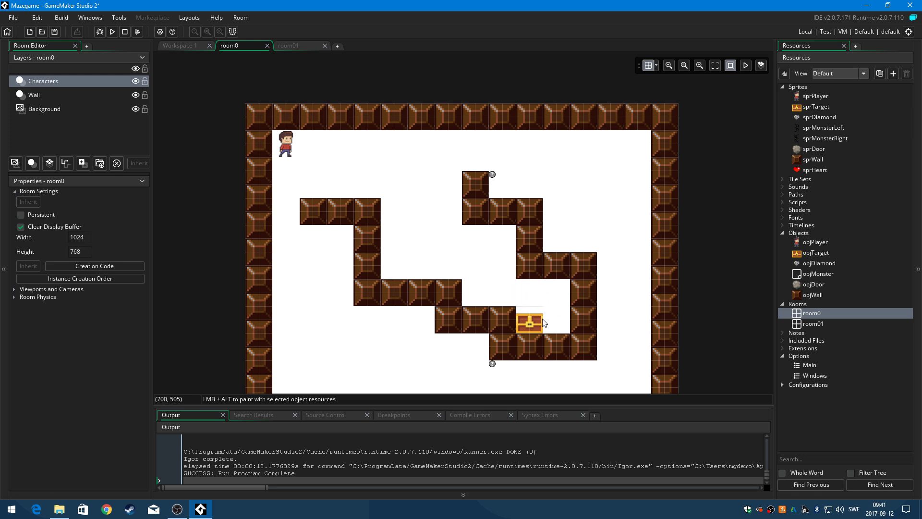
{"action": "left_click_drag", "start_coordinate": [806, 284], "coordinate": [532, 289]}
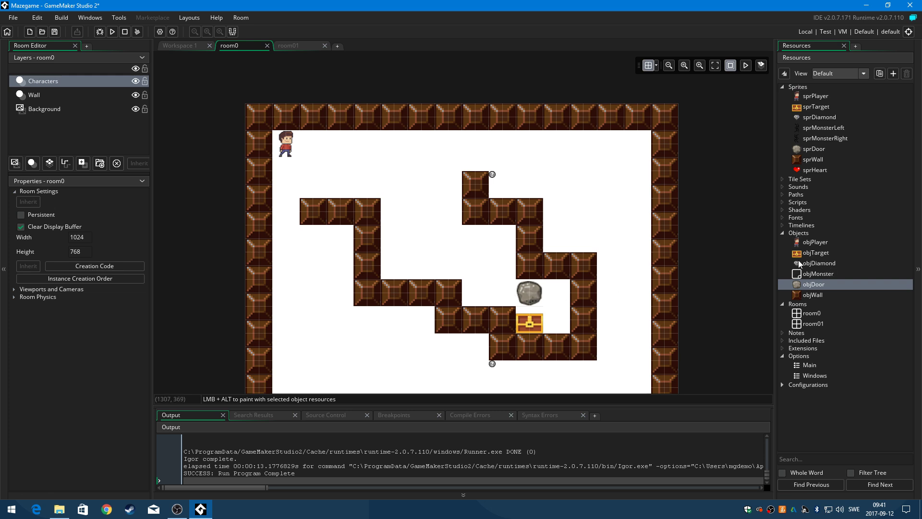
{"action": "mouse_move", "coordinate": [799, 260]}
{"action": "left_mouse_down"}
{"action": "mouse_move", "coordinate": [553, 208]}
{"action": "mouse_move", "coordinate": [643, 212]}
{"action": "left_mouse_up"}
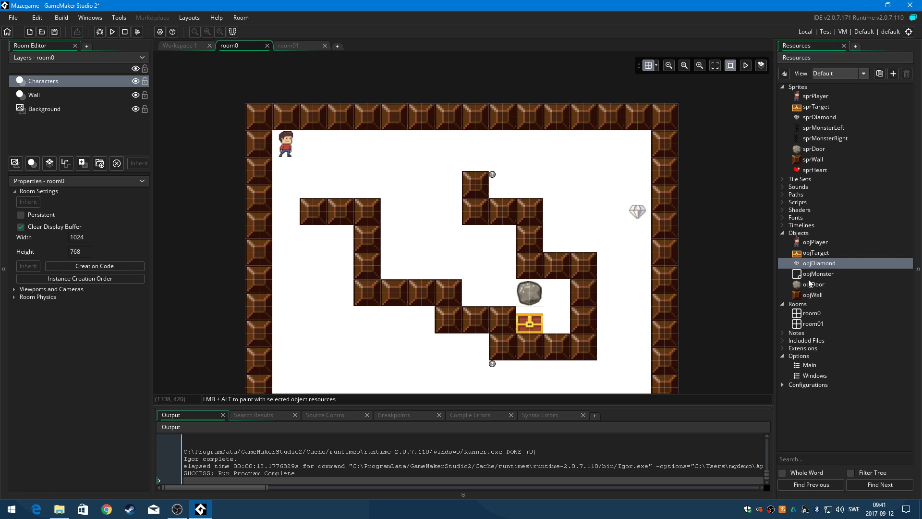
{"action": "left_click_drag", "start_coordinate": [805, 264], "coordinate": [611, 349]}
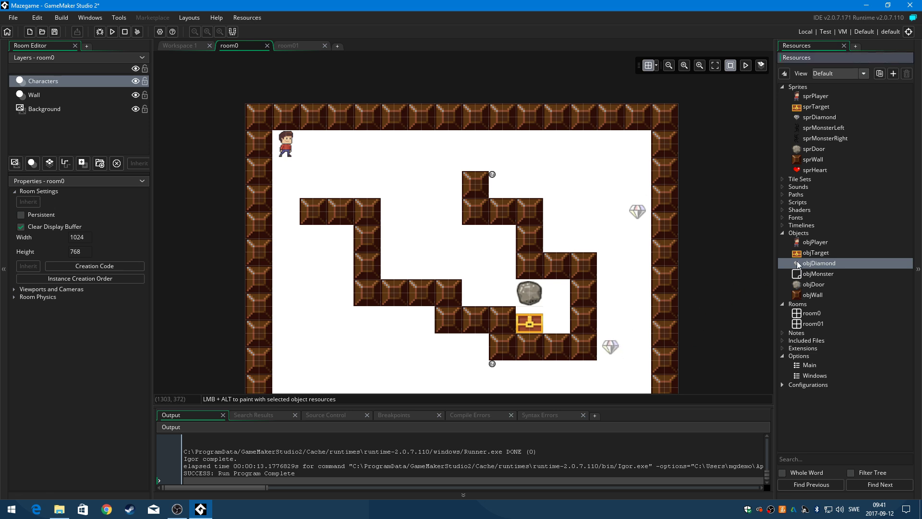
{"action": "mouse_move", "coordinate": [799, 264]}
{"action": "left_mouse_down"}
{"action": "mouse_move", "coordinate": [313, 360]}
{"action": "mouse_move", "coordinate": [286, 387]}
{"action": "left_mouse_up"}
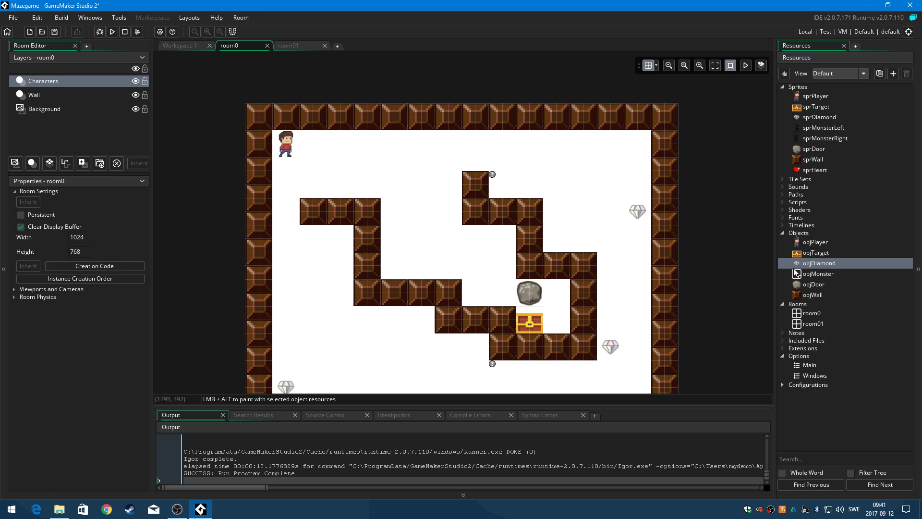
{"action": "left_click_drag", "start_coordinate": [796, 263], "coordinate": [394, 144]}
{"action": "left_click_drag", "start_coordinate": [801, 269], "coordinate": [395, 212]}
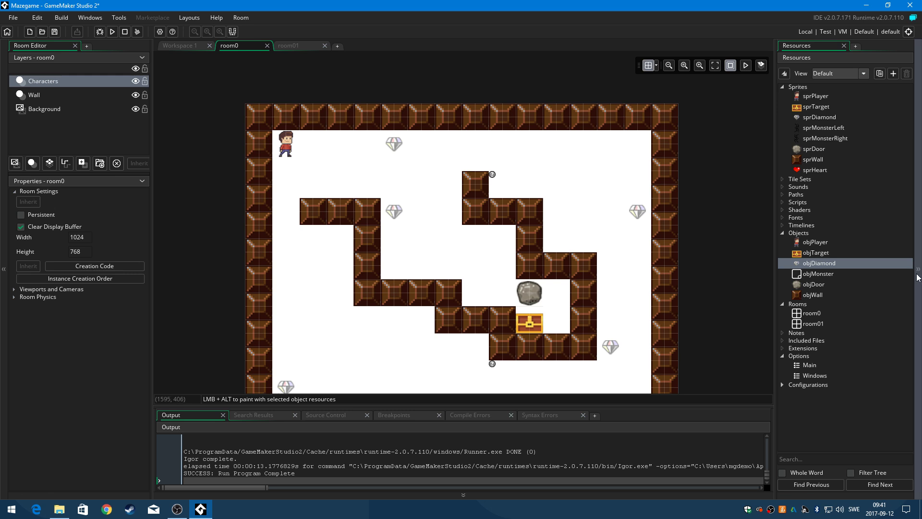
Give objDiamond an objPlayer collision event with a Destroy Instance action applied to Self
{"action": "double_click", "coordinate": [803, 263]}
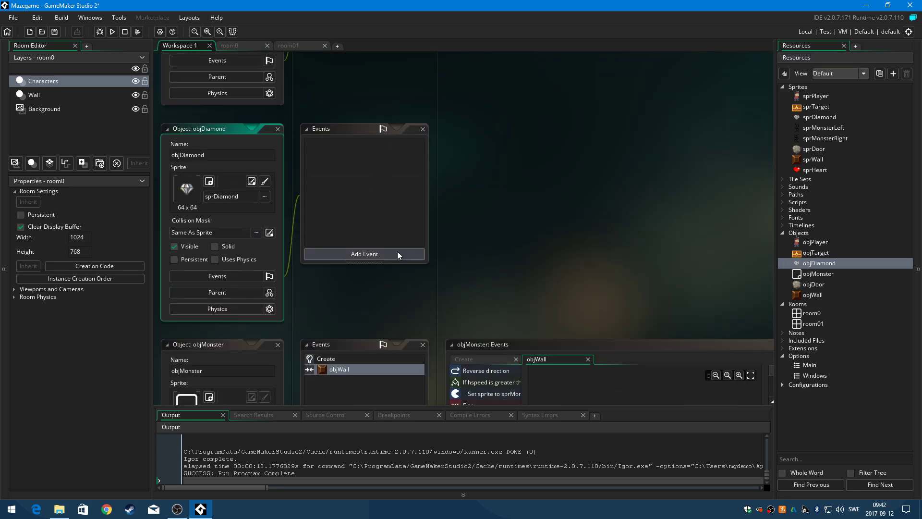
{"action": "left_click", "coordinate": [397, 252]}
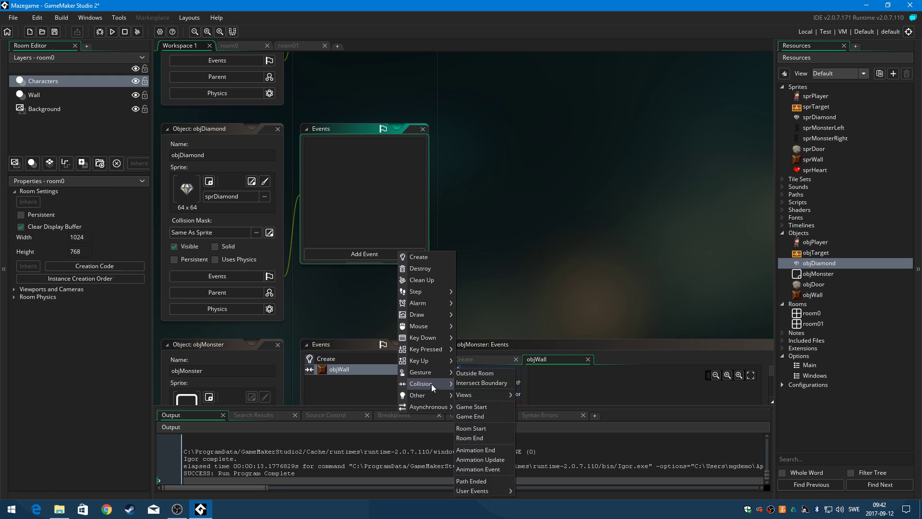
{"action": "mouse_move", "coordinate": [431, 383]}
{"action": "left_click", "coordinate": [491, 385]}
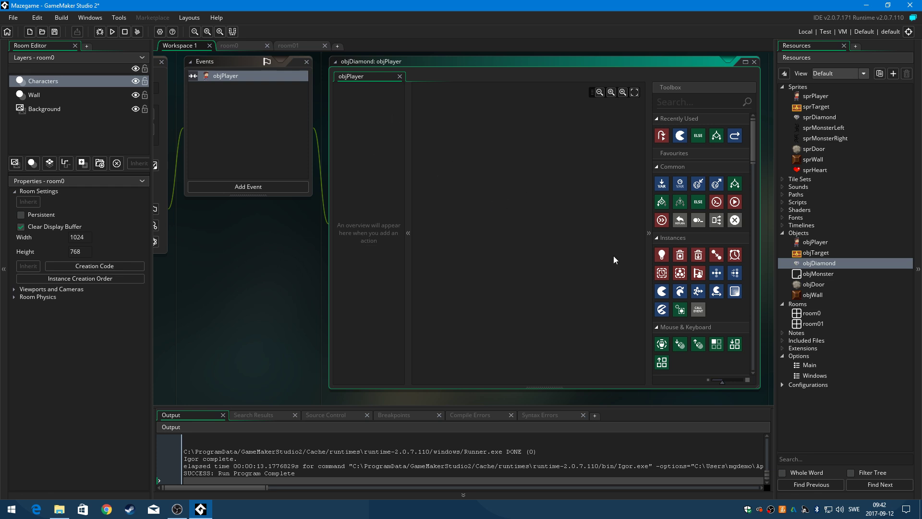
{"action": "left_click_drag", "start_coordinate": [680, 256], "coordinate": [477, 146]}
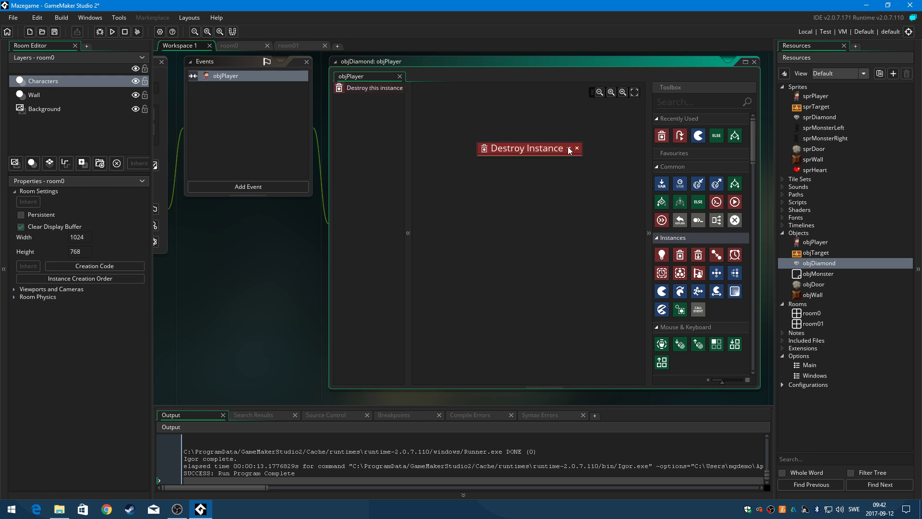
{"action": "left_click", "coordinate": [569, 148]}
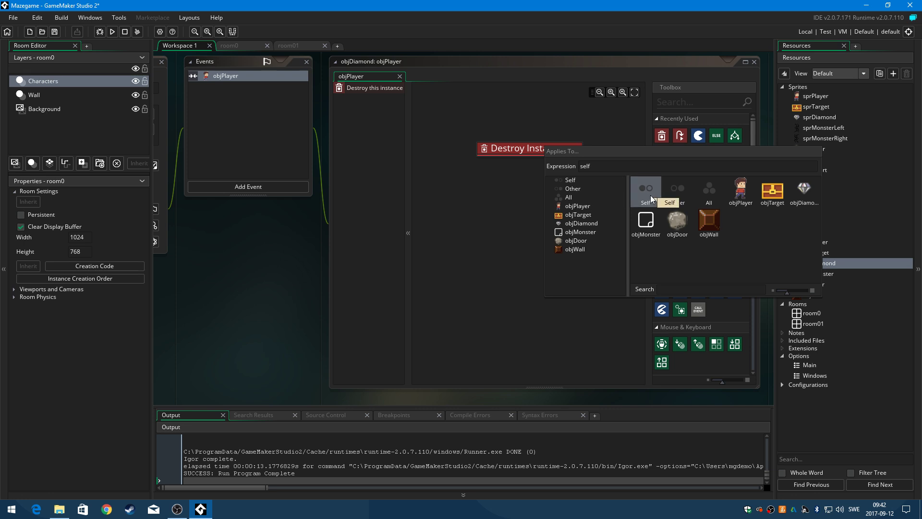
{"action": "left_click", "coordinate": [485, 230]}
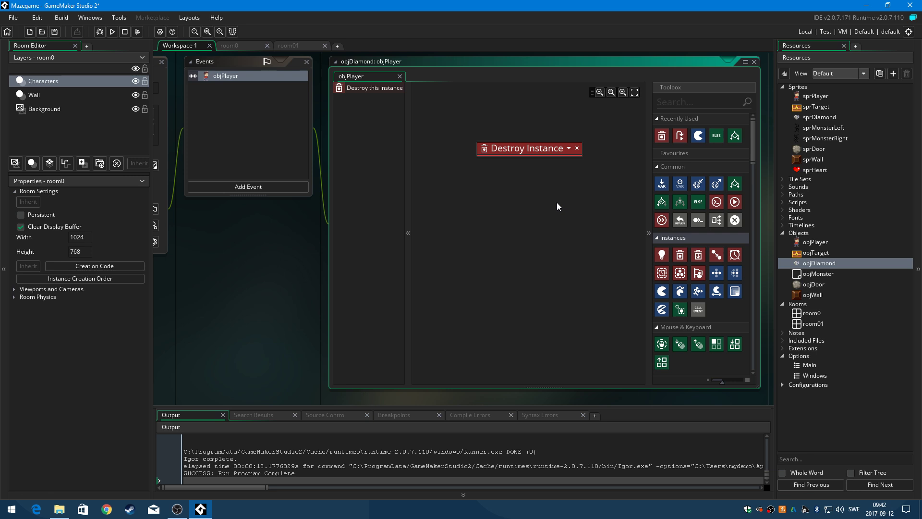
Add an empty Step event to objDoor
{"action": "double_click", "coordinate": [794, 282]}
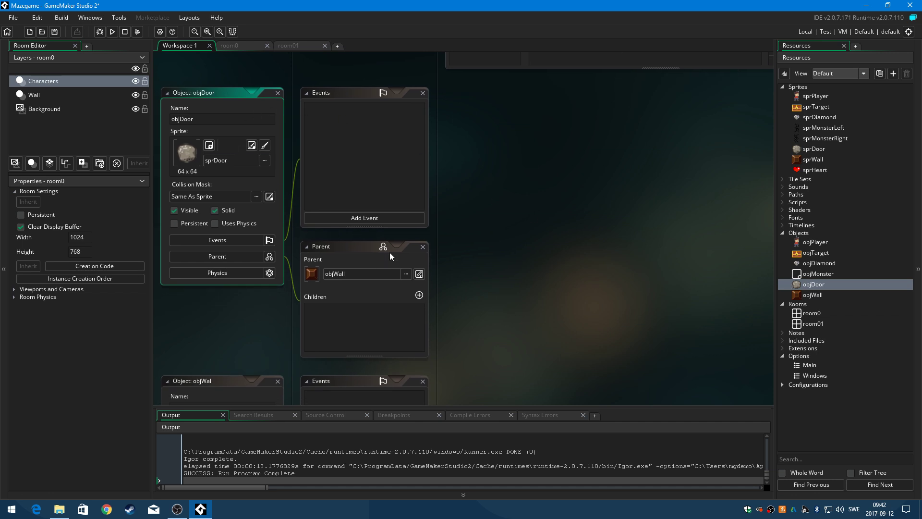
{"action": "left_click", "coordinate": [382, 217]}
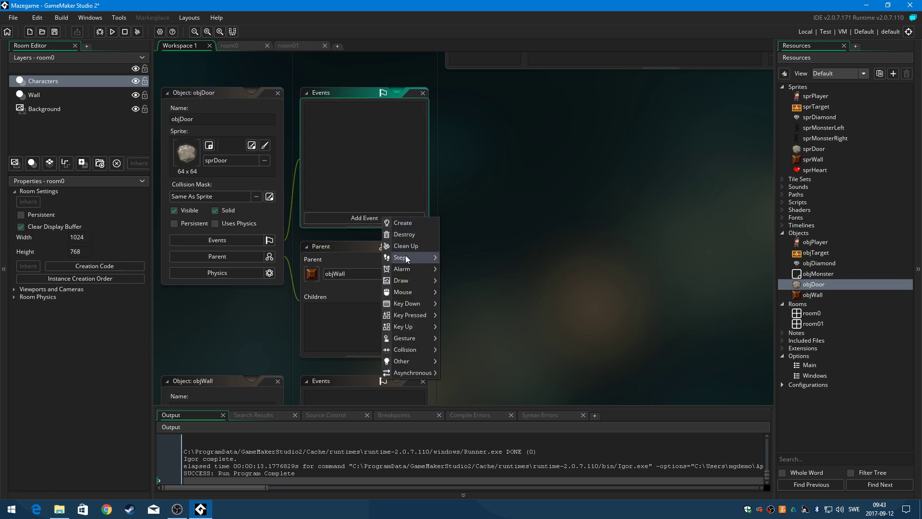
{"action": "mouse_move", "coordinate": [406, 256]}
{"action": "left_click", "coordinate": [451, 256]}
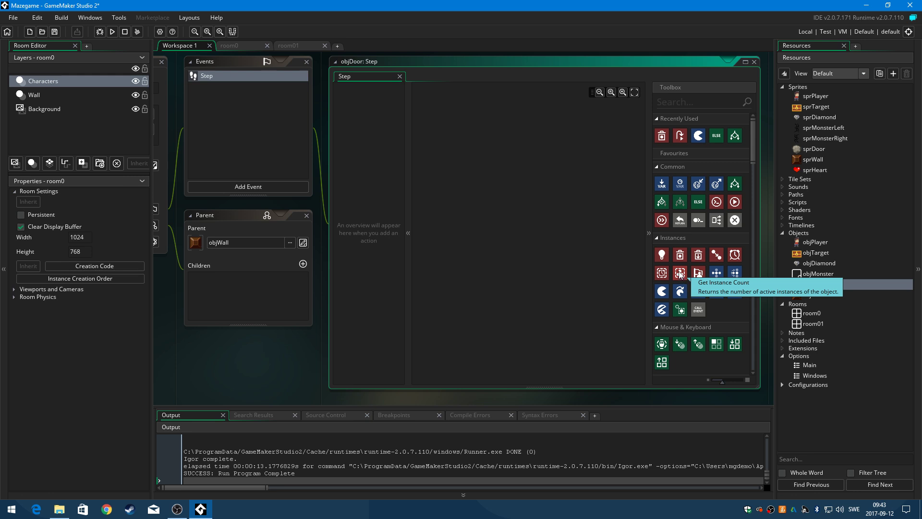
Add a Get Instance Count action counting objDiamond, with target variable diamondCount
{"action": "left_click_drag", "start_coordinate": [679, 274], "coordinate": [456, 137]}
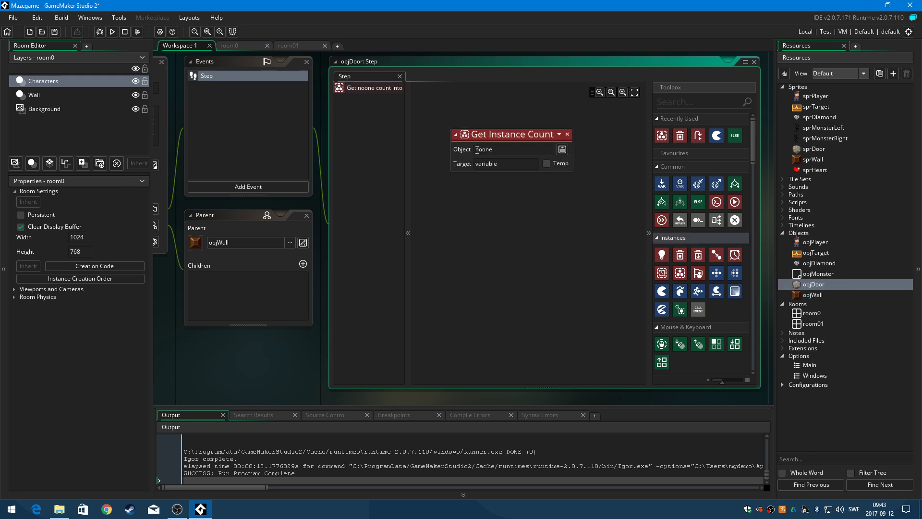
{"action": "left_click", "coordinate": [561, 151]}
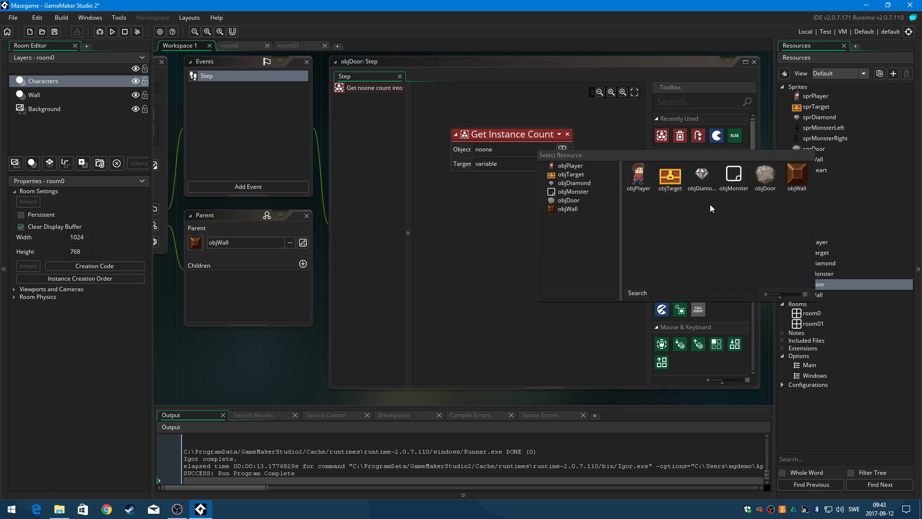
{"action": "left_click", "coordinate": [704, 178]}
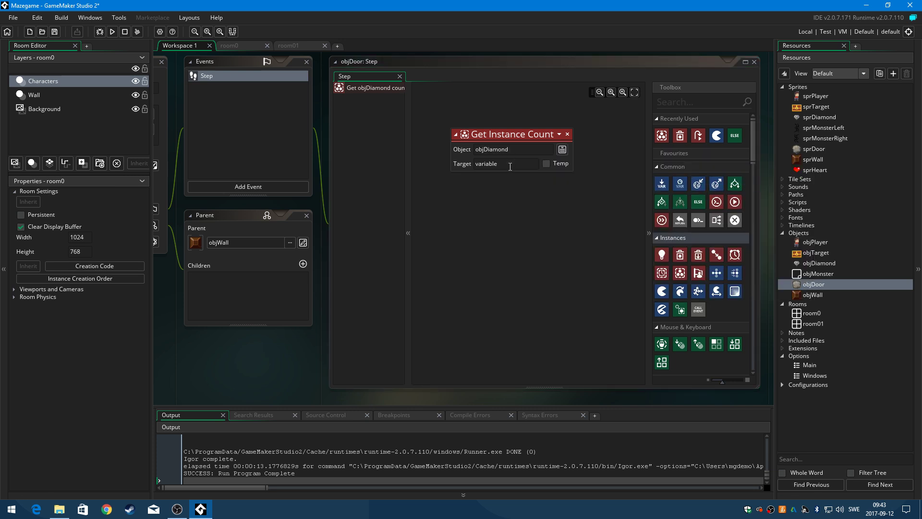
{"action": "left_click_drag", "start_coordinate": [510, 168], "coordinate": [478, 165]}
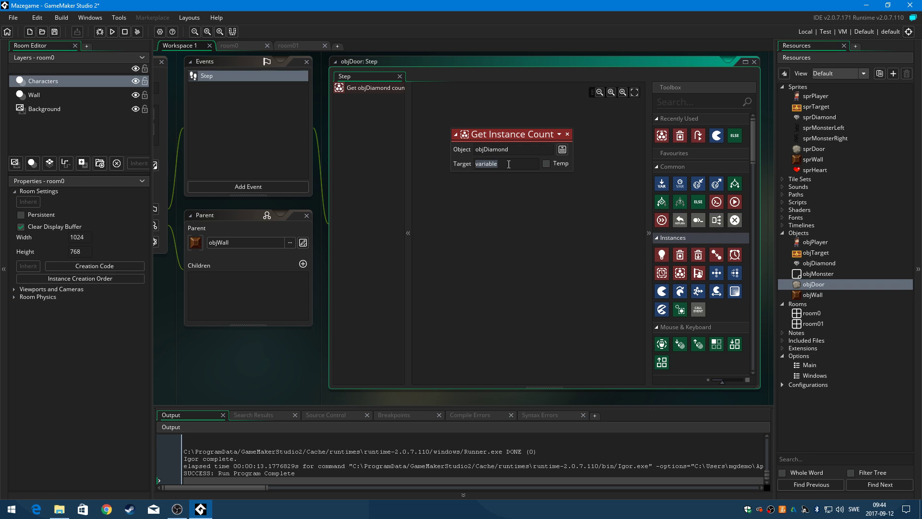
{"action": "type", "text": "diamond"}
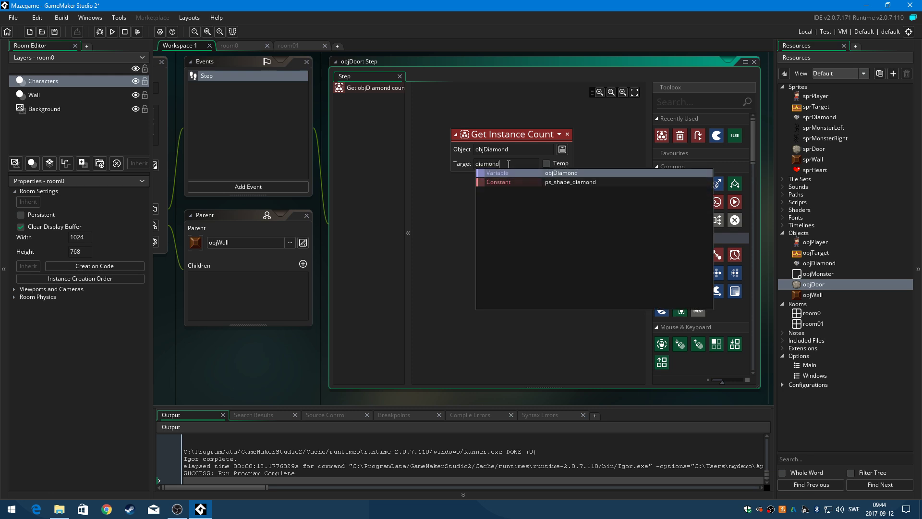
{"action": "type", "text": "Count"}
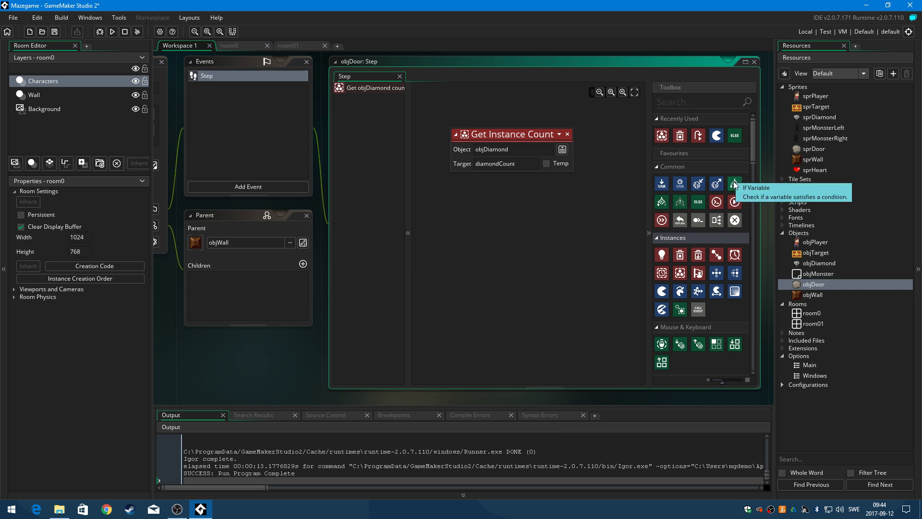
Add an If Variable check for diamondCount equal to 0 that runs Destroy Instance on Self
{"action": "mouse_move", "coordinate": [735, 184]}
{"action": "left_mouse_down"}
{"action": "mouse_move", "coordinate": [497, 190]}
{"action": "mouse_move", "coordinate": [483, 199]}
{"action": "left_mouse_up"}
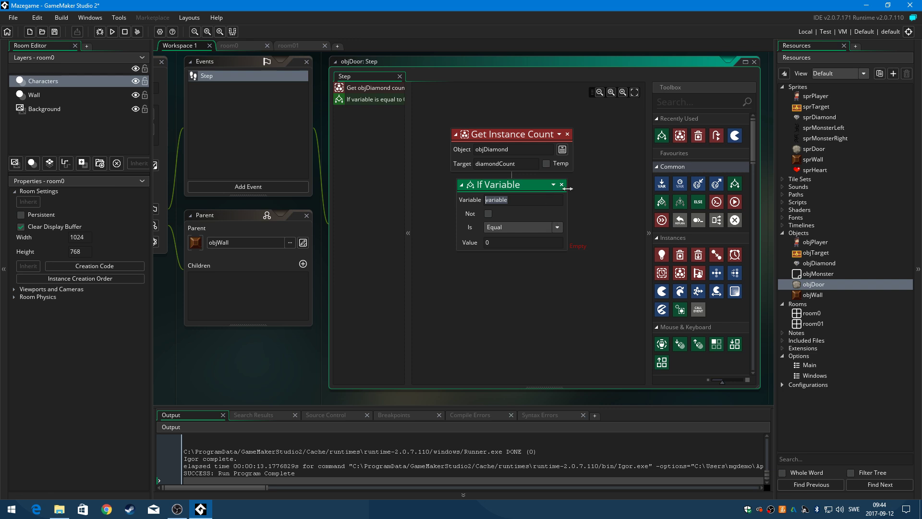
{"action": "type", "text": "d"}
{"action": "type", "text": "iam"}
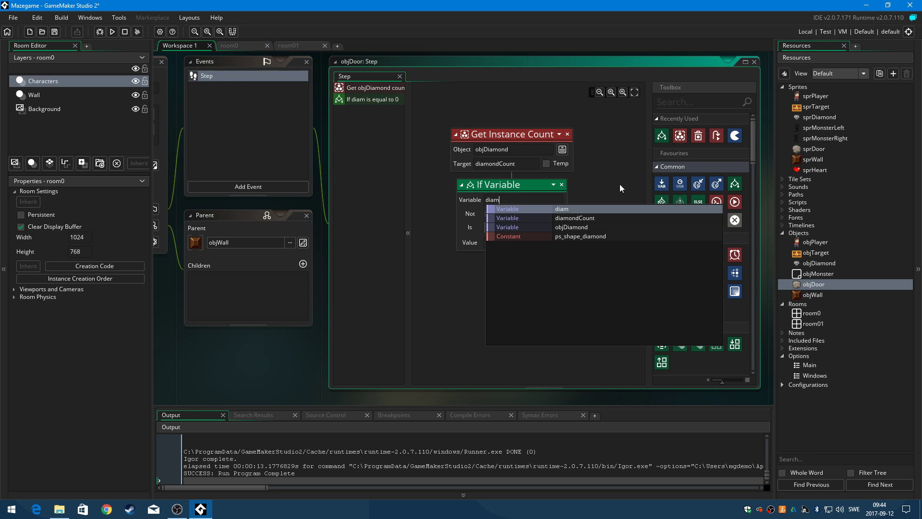
{"action": "left_click", "coordinate": [615, 219]}
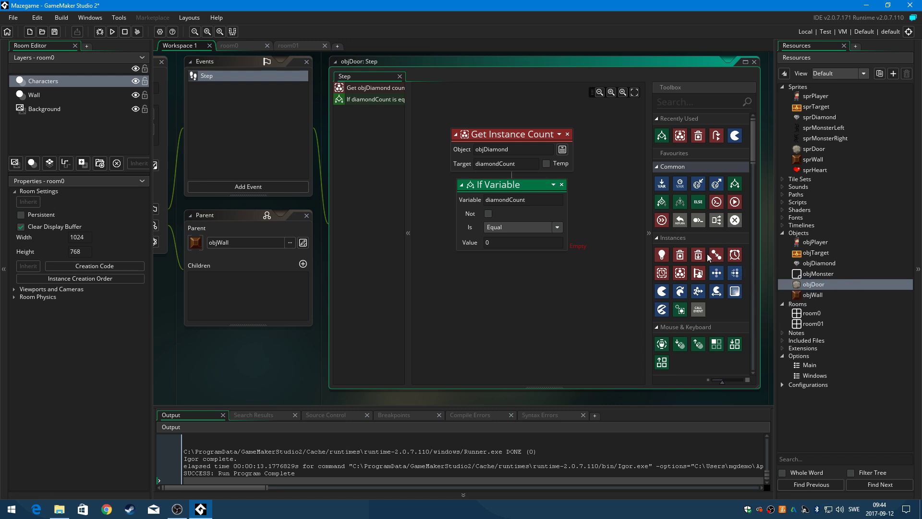
{"action": "left_click_drag", "start_coordinate": [678, 252], "coordinate": [598, 266]}
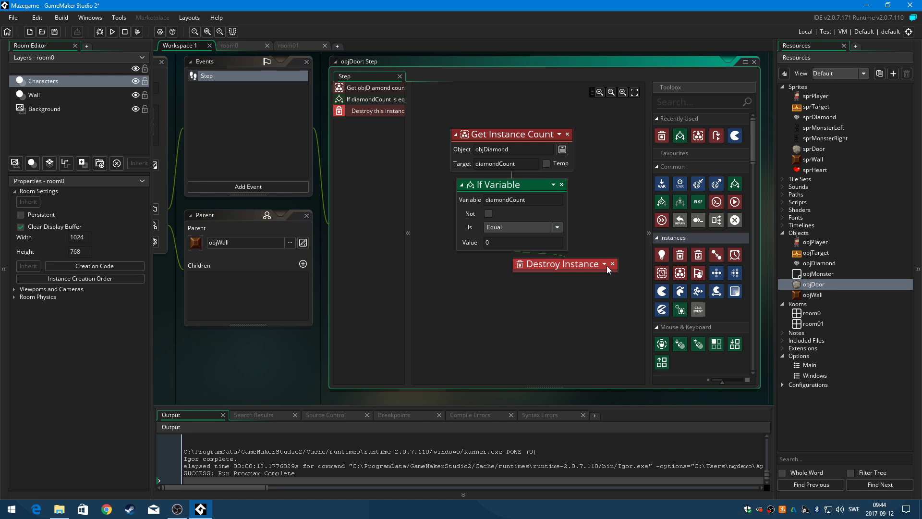
{"action": "left_click", "coordinate": [605, 265]}
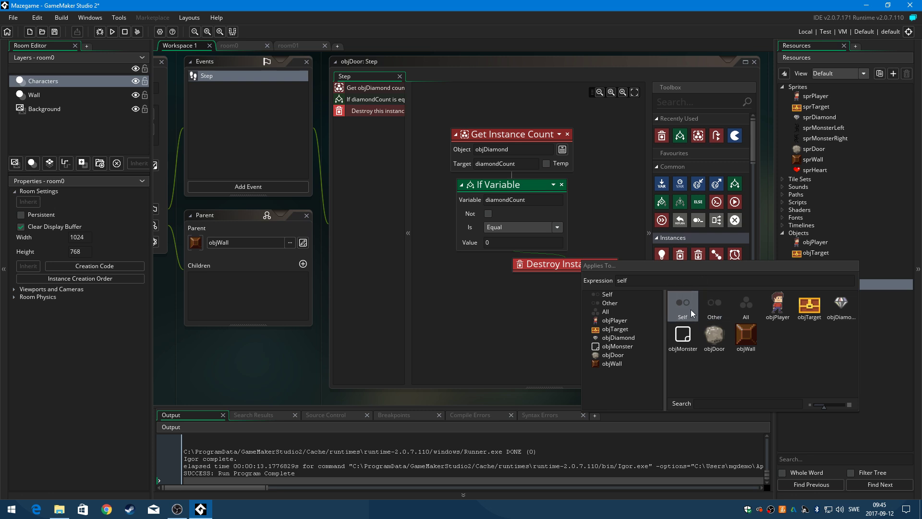
{"action": "left_click", "coordinate": [461, 308]}
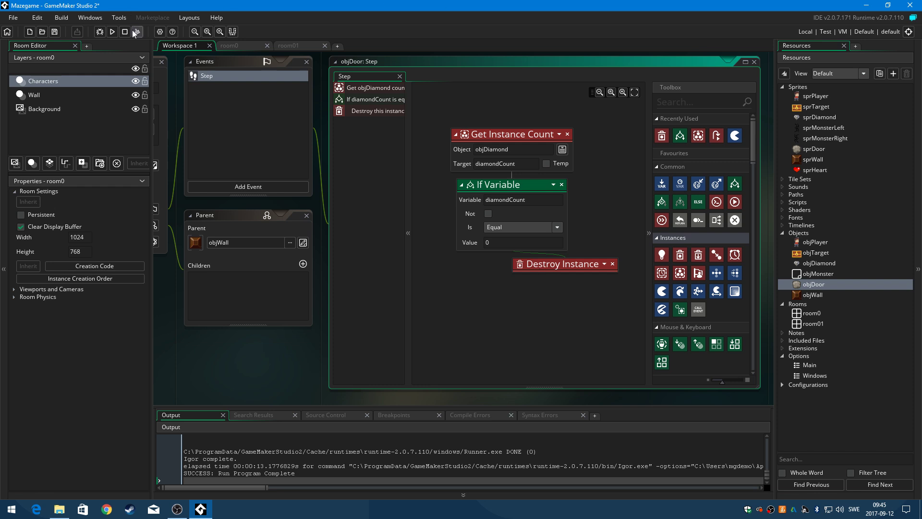
Run the game and collect every diamond with the arrow keys so the door disappears
{"action": "left_click", "coordinate": [111, 31]}
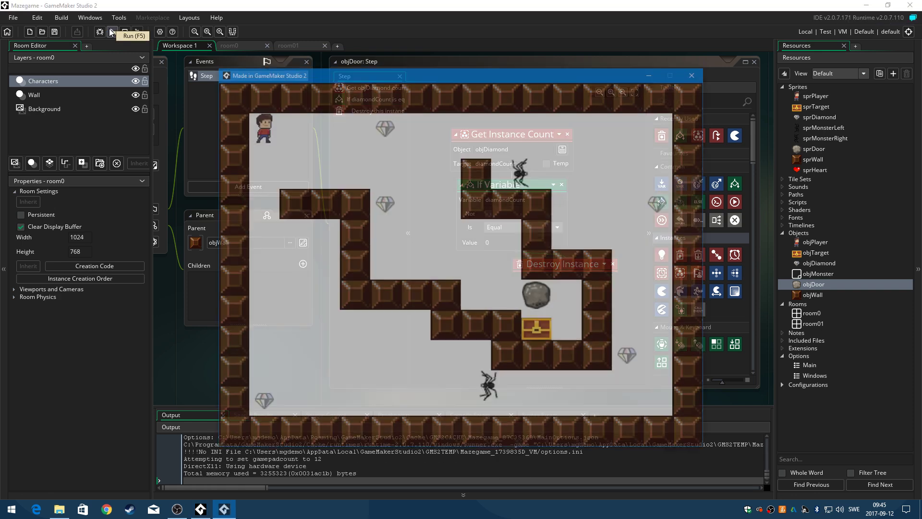
{"action": "key", "text": "Right"}
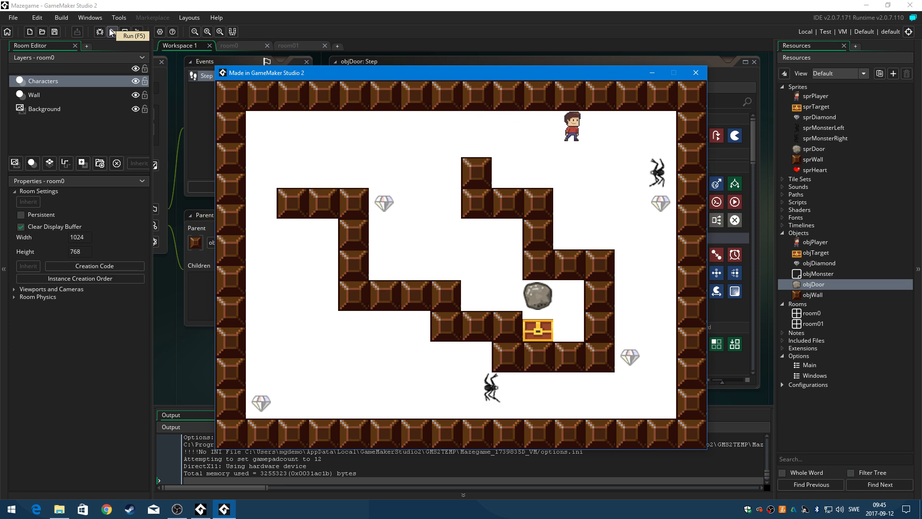
{"action": "key", "text": "Down"}
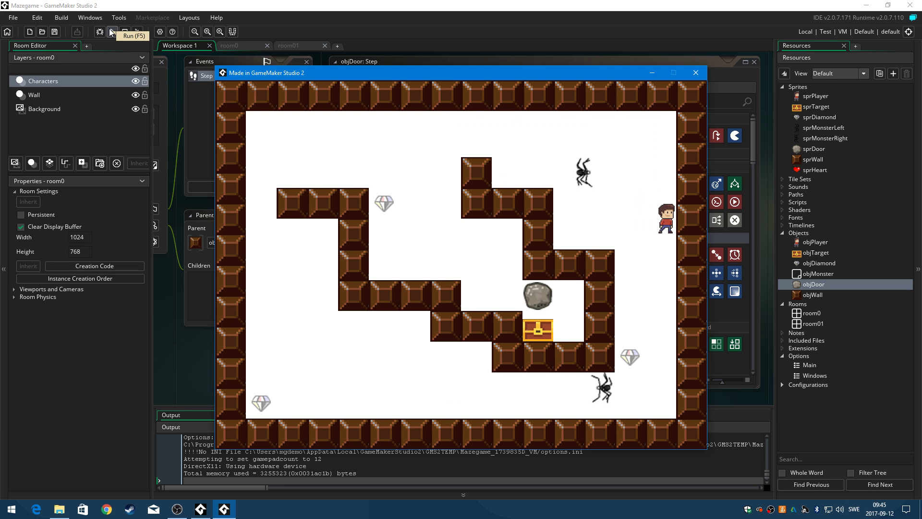
{"action": "key", "text": "Down"}
{"action": "key", "text": "Left"}
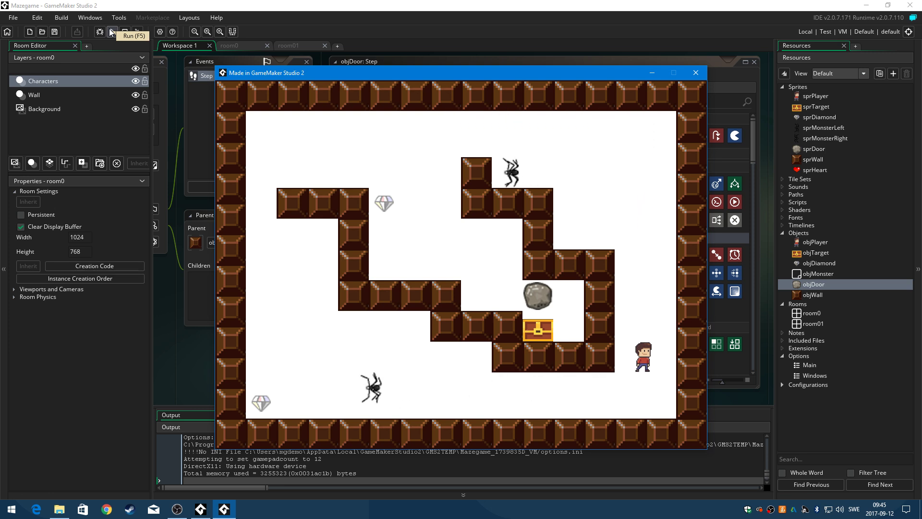
{"action": "key", "text": "Up"}
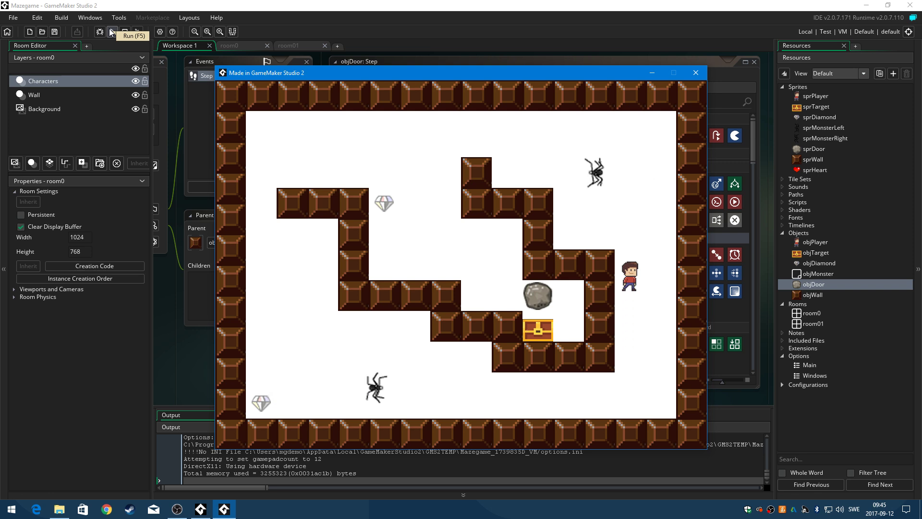
{"action": "key", "text": "Left"}
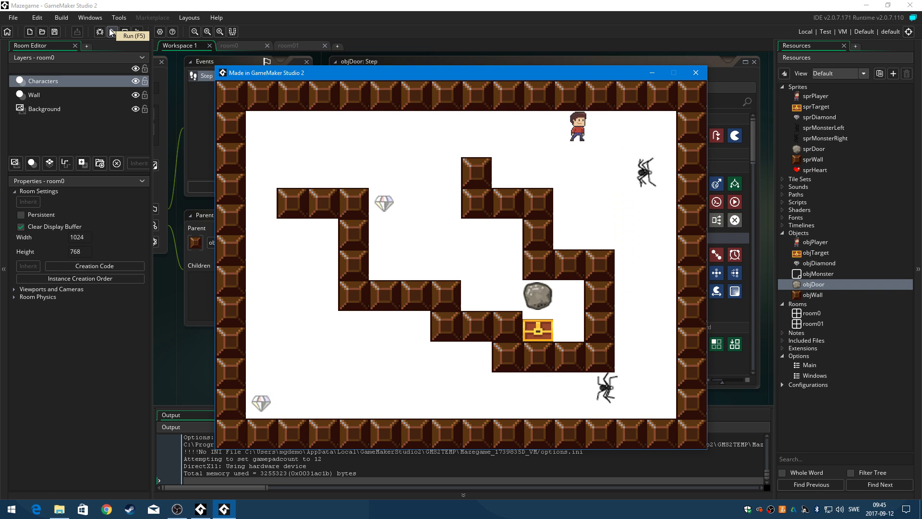
{"action": "key", "text": "Down"}
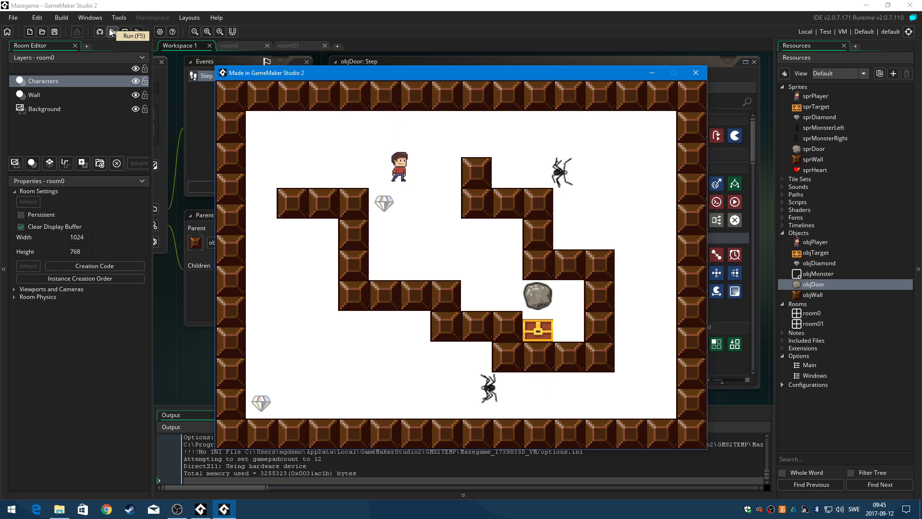
{"action": "key", "text": "Up"}
{"action": "key", "text": "Left"}
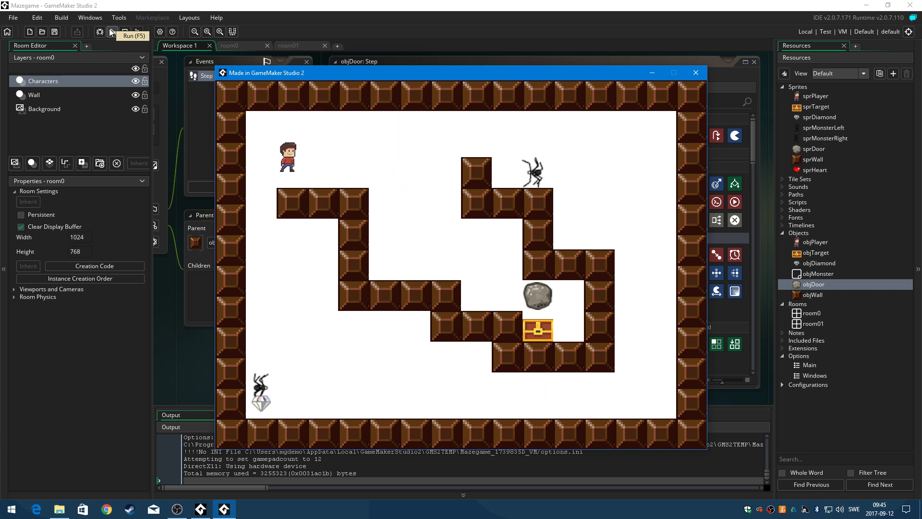
{"action": "key", "text": "Down"}
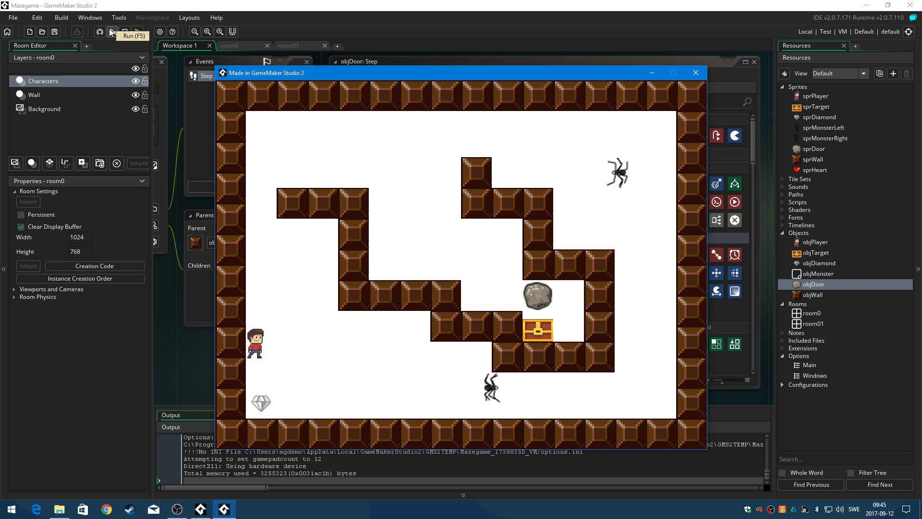
{"action": "key", "text": "Up"}
{"action": "key", "text": "Up"}
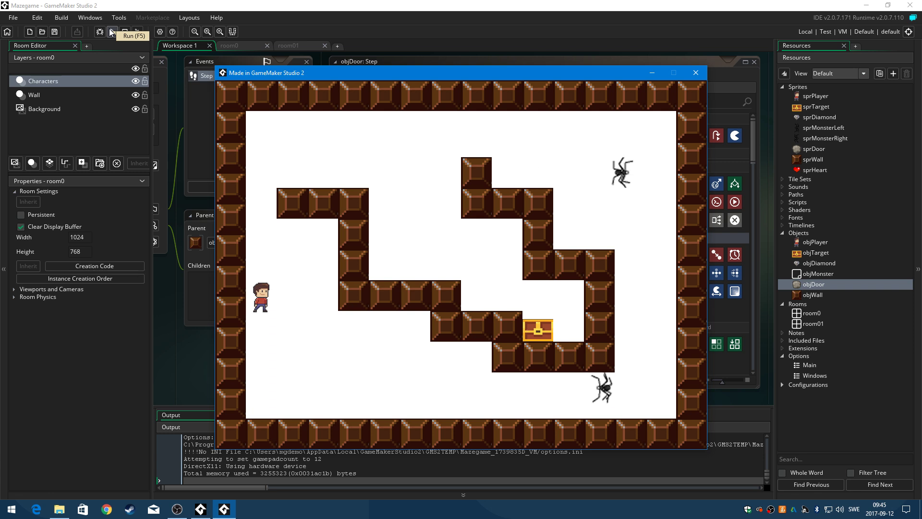
Walk the player onto the treasure chest to reach room01, then close the game window
{"action": "key", "text": "Right"}
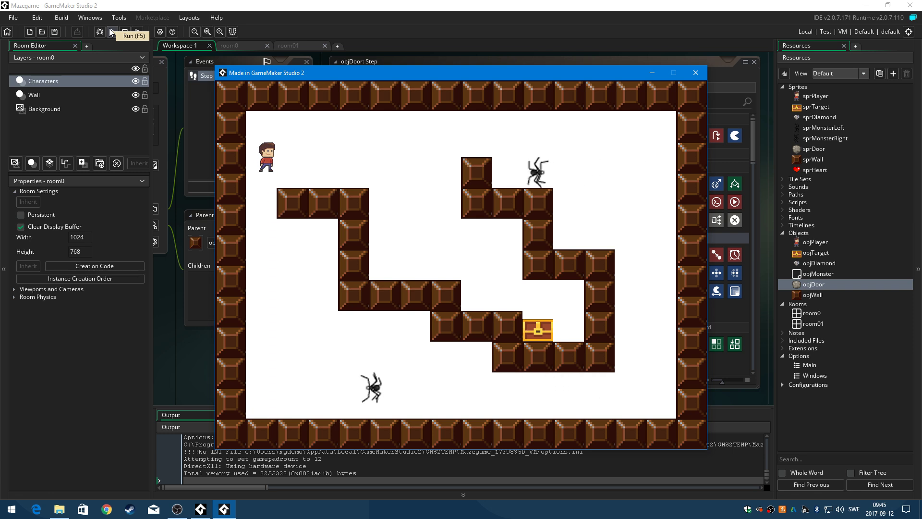
{"action": "key", "text": "Down"}
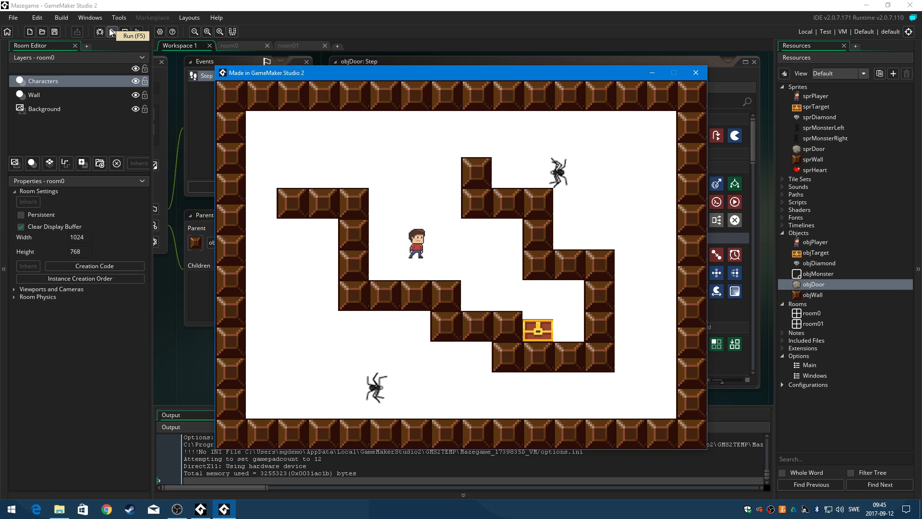
{"action": "key", "text": "Right"}
{"action": "key", "text": "Down"}
{"action": "key", "text": "Right"}
{"action": "key", "text": "Down"}
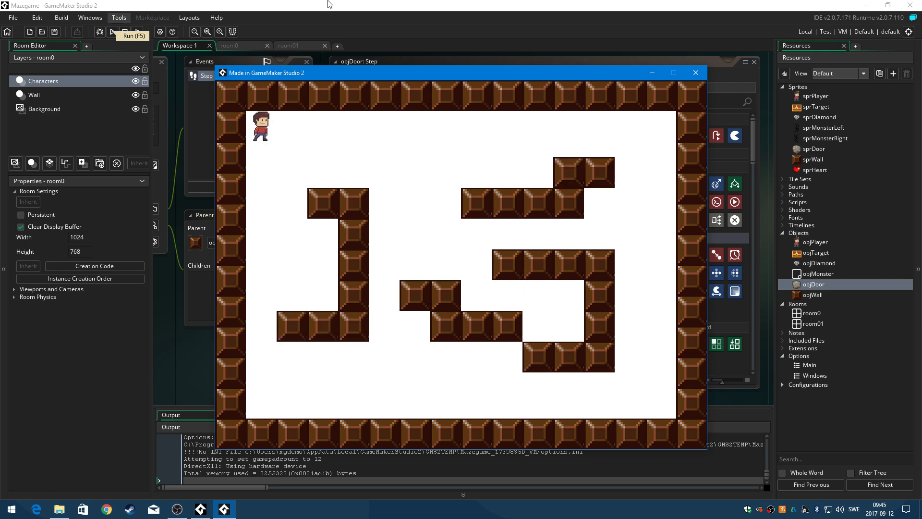
{"action": "left_click", "coordinate": [696, 74]}
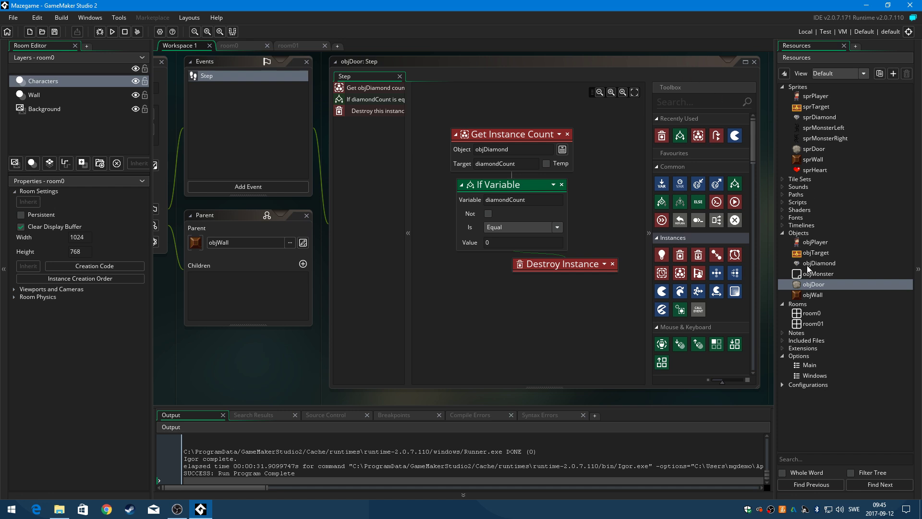
Create a new object in the Objects group and name it objControl
{"action": "left_click", "coordinate": [802, 233]}
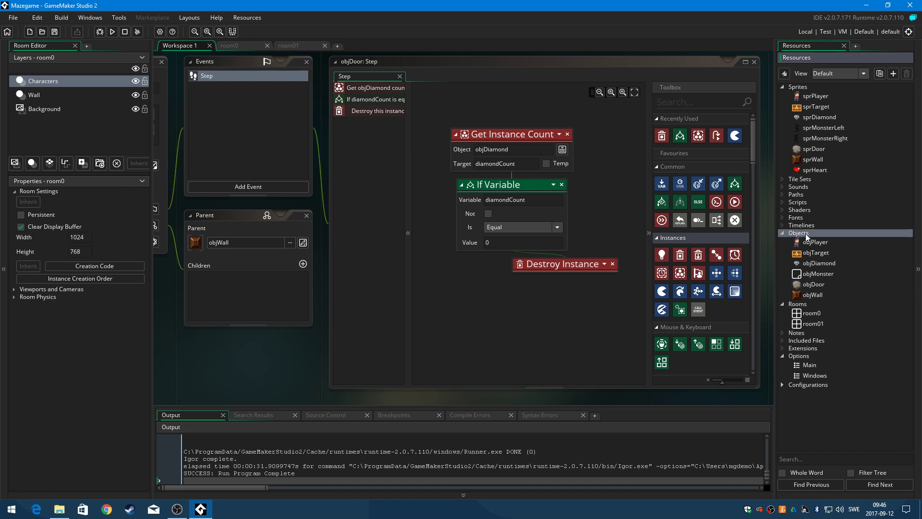
{"action": "right_click", "coordinate": [812, 233]}
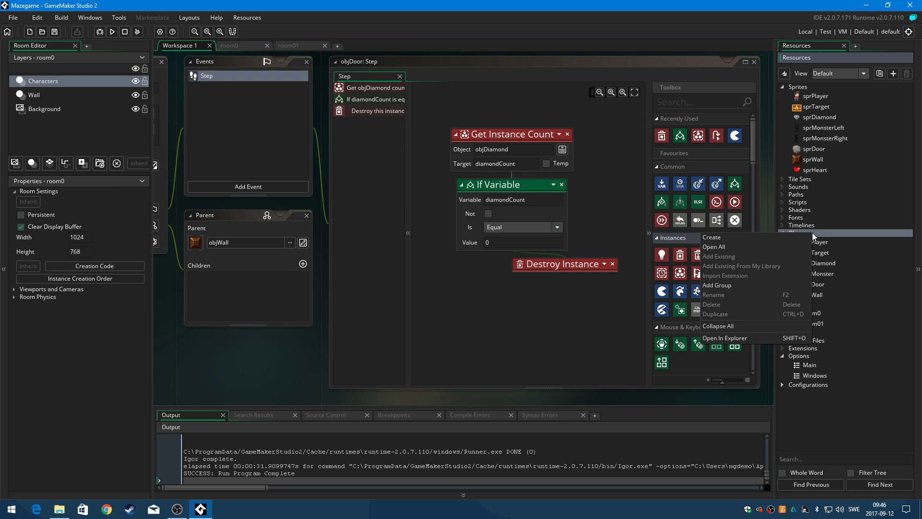
{"action": "left_click", "coordinate": [779, 240]}
{"action": "left_click", "coordinate": [203, 159]}
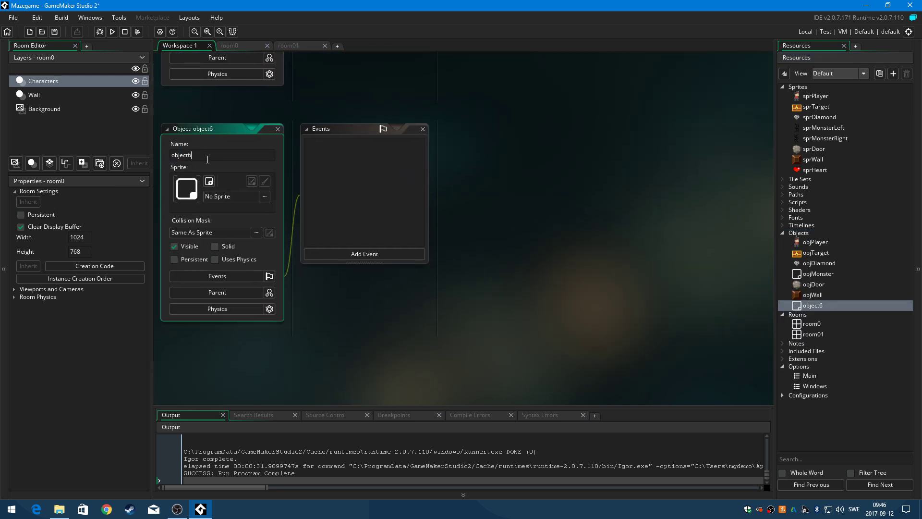
{"action": "key", "text": "BackSpace"}
{"action": "key", "text": "BackSpace"}
{"action": "key", "text": "BackSpace"}
{"action": "key", "text": "BackSpace"}
{"action": "type", "text": "Con"}
Add an empty Create event to objControl
{"action": "left_click", "coordinate": [398, 254]}
{"action": "left_click", "coordinate": [419, 259]}
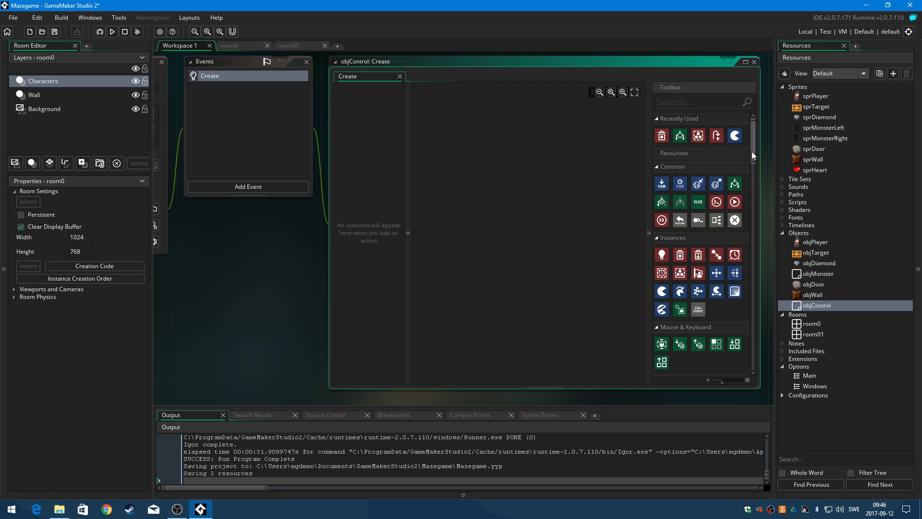
{"action": "left_click_drag", "start_coordinate": [752, 155], "coordinate": [742, 349]}
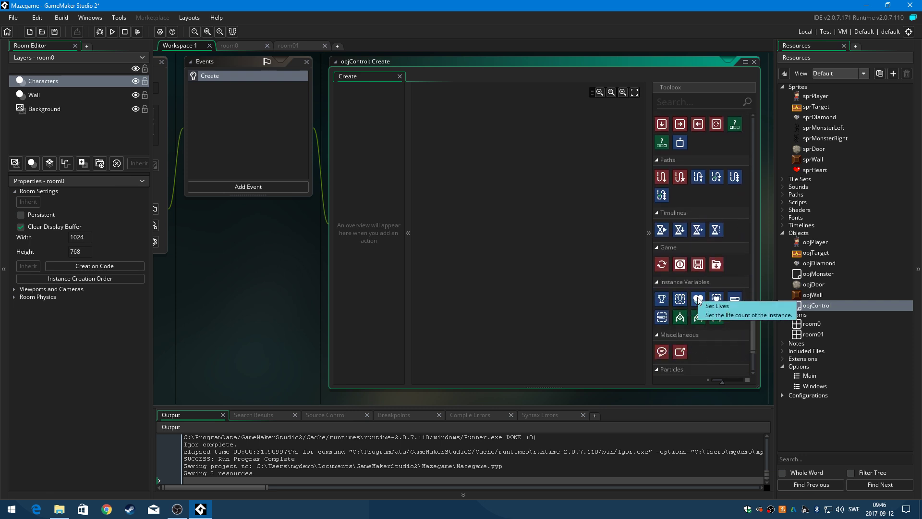
Add Set Lives with 3 lives and Set Score with score 0 to objControl's Create event
{"action": "left_click_drag", "start_coordinate": [698, 299], "coordinate": [457, 123]}
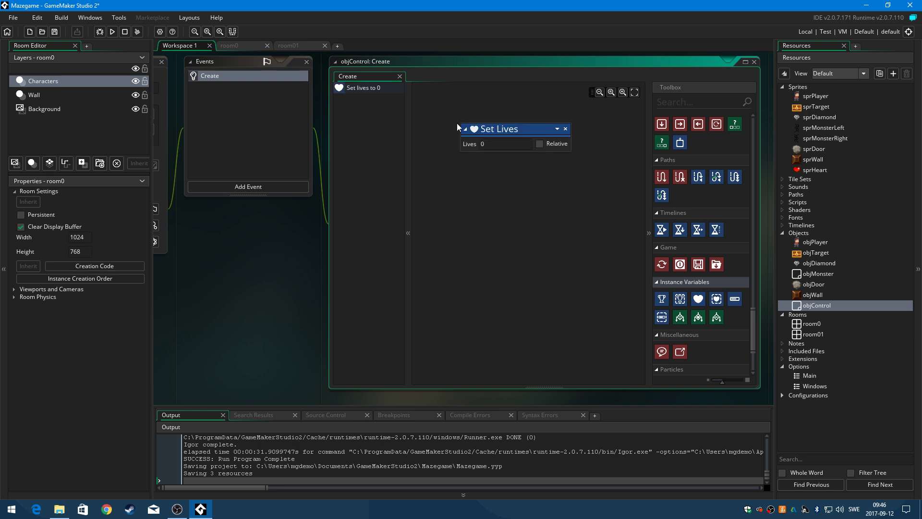
{"action": "left_click", "coordinate": [499, 145]}
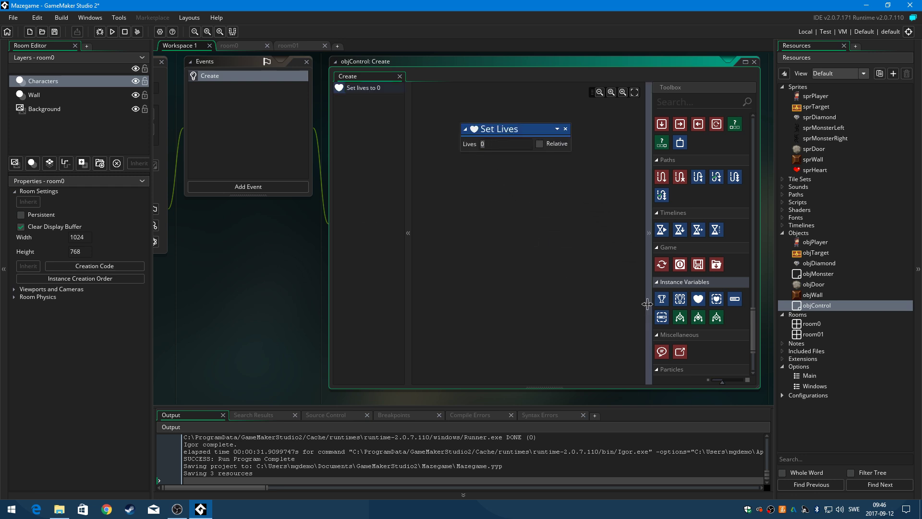
{"action": "type", "text": "3"}
{"action": "left_click_drag", "start_coordinate": [662, 299], "coordinate": [471, 191]}
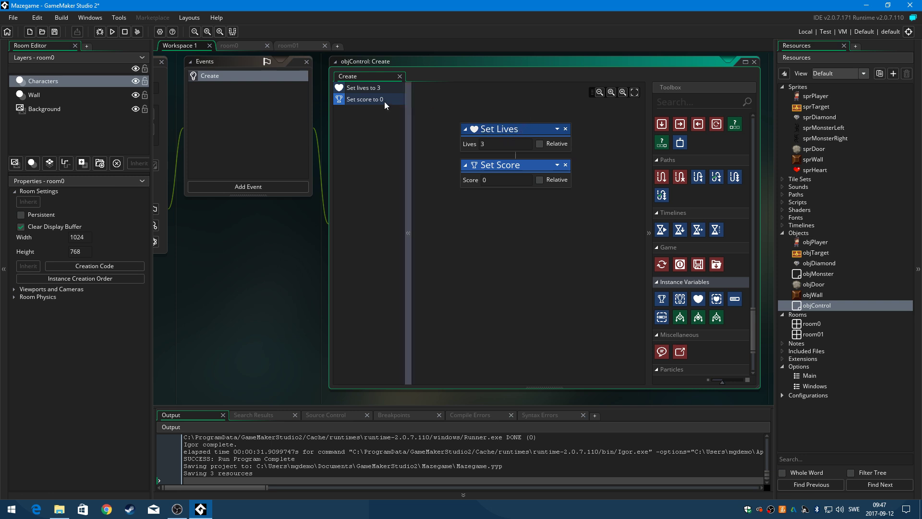
{"action": "left_click", "coordinate": [261, 187]}
{"action": "left_click", "coordinate": [262, 188]}
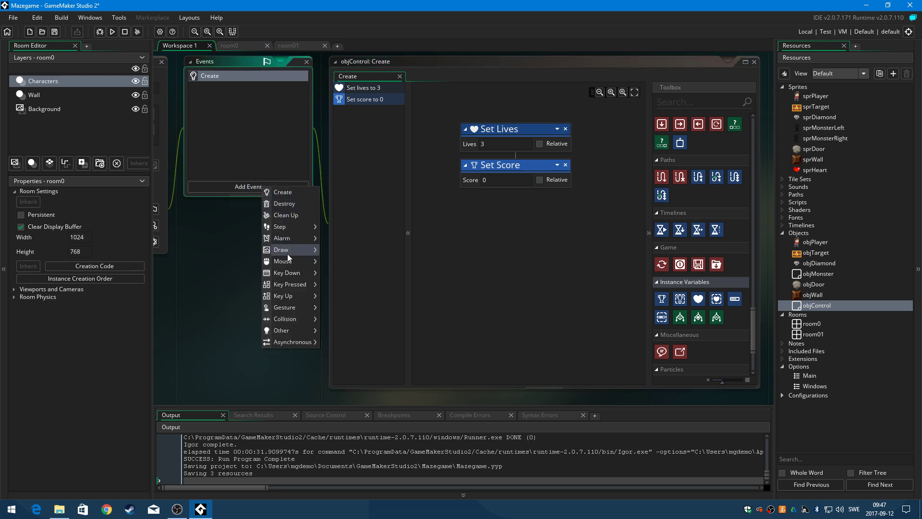
Add a Draw event to objControl with a Draw Instance Lives action using sprHeart
{"action": "mouse_move", "coordinate": [290, 249]}
{"action": "left_click", "coordinate": [331, 249]}
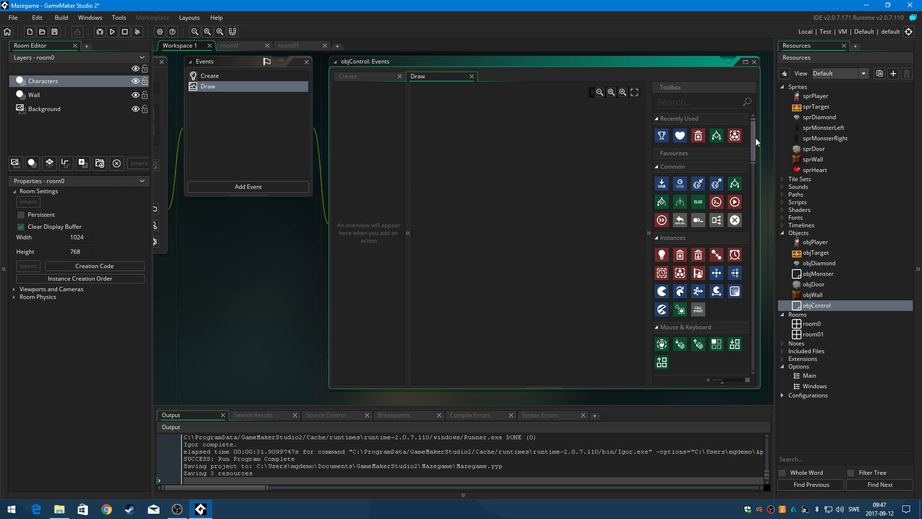
{"action": "left_click_drag", "start_coordinate": [754, 134], "coordinate": [748, 203]}
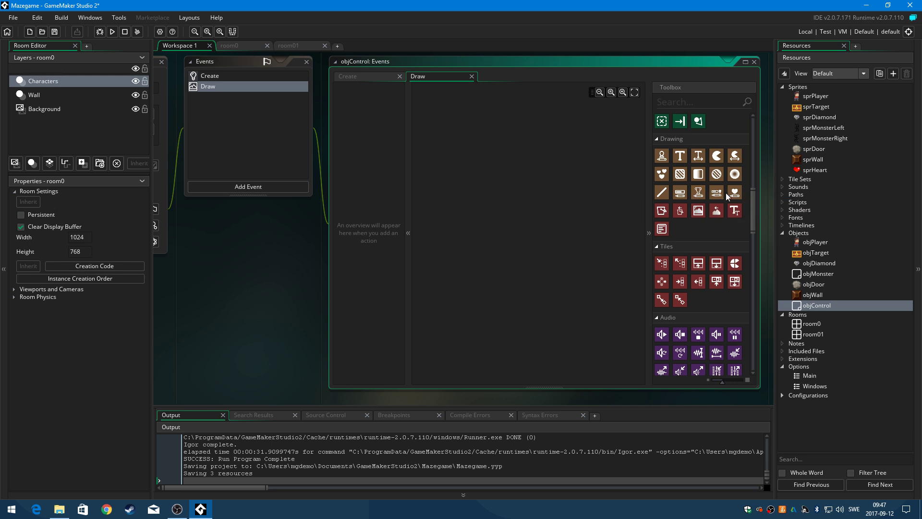
{"action": "left_click_drag", "start_coordinate": [738, 193], "coordinate": [471, 120]}
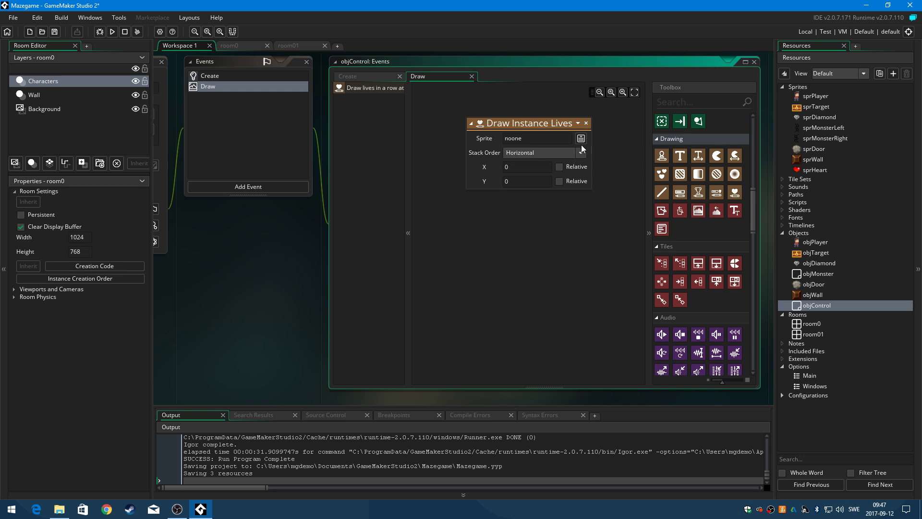
{"action": "left_click", "coordinate": [580, 139]}
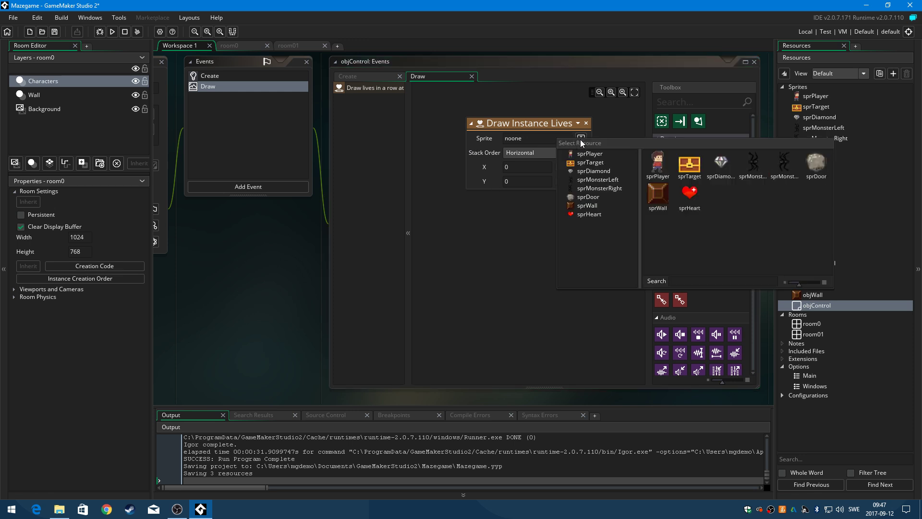
{"action": "left_click", "coordinate": [690, 195]}
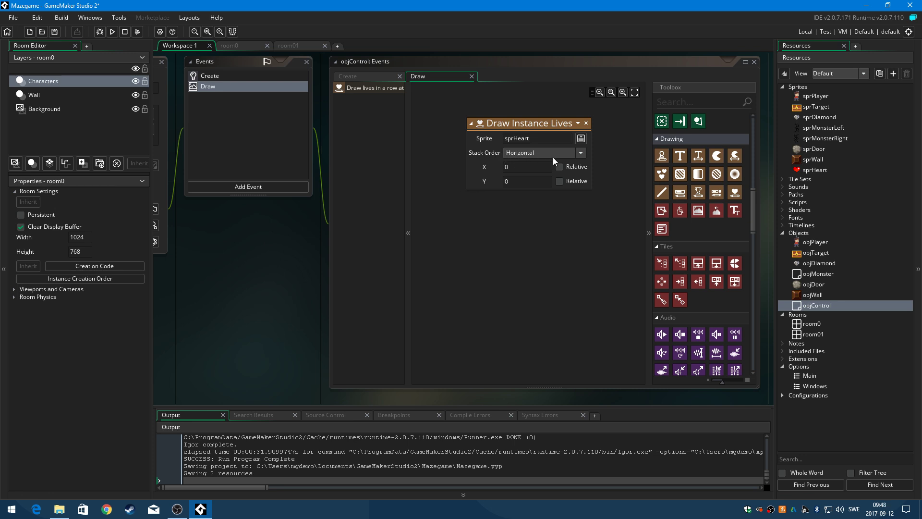
{"action": "left_click", "coordinate": [519, 168]}
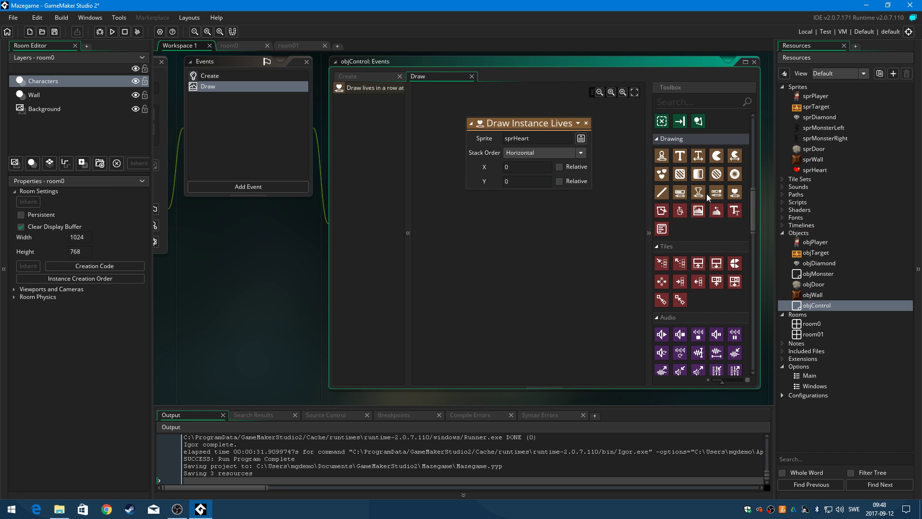
Add a Draw Instance Score action with caption 'Score: ' at X 200, Y 20
{"action": "mouse_move", "coordinate": [697, 192]}
{"action": "left_mouse_down"}
{"action": "mouse_move", "coordinate": [448, 210]}
{"action": "mouse_move", "coordinate": [496, 217]}
{"action": "left_mouse_up"}
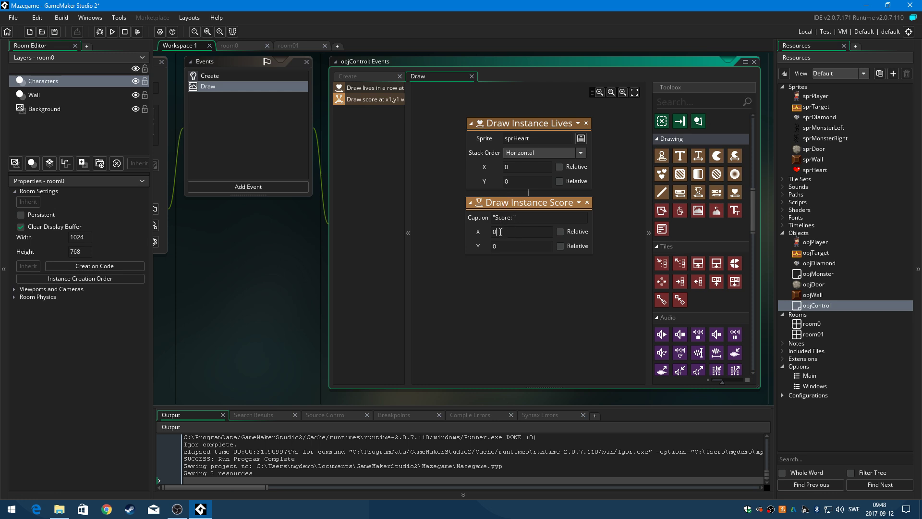
{"action": "left_click_drag", "start_coordinate": [500, 232], "coordinate": [490, 232]}
{"action": "type", "text": "200"}
{"action": "type", "text": "20"}
Mark objControl as Persistent and run the game to test the changes
{"action": "left_click", "coordinate": [226, 64]}
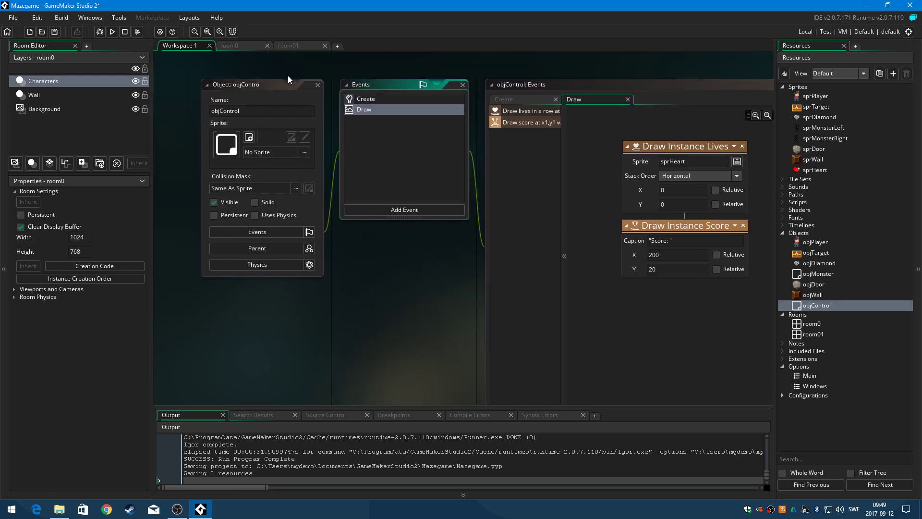
{"action": "left_click", "coordinate": [215, 215]}
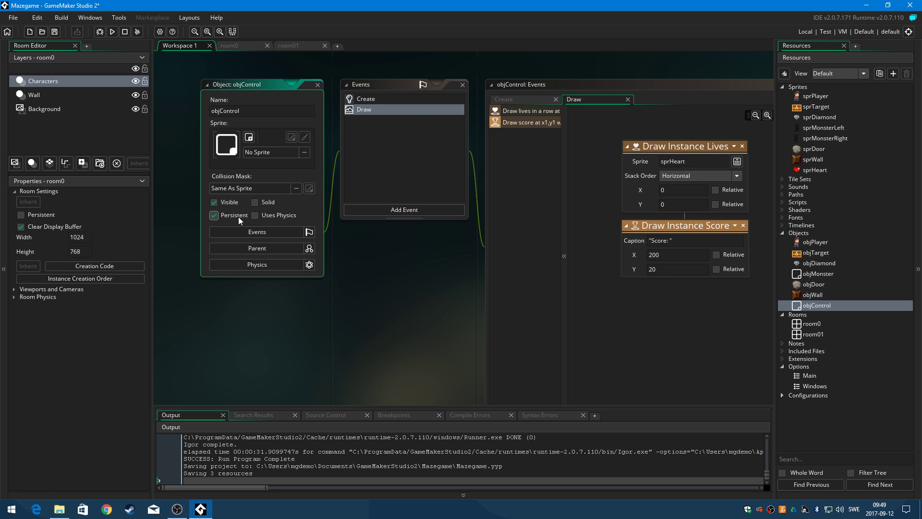
{"action": "left_click", "coordinate": [113, 31]}
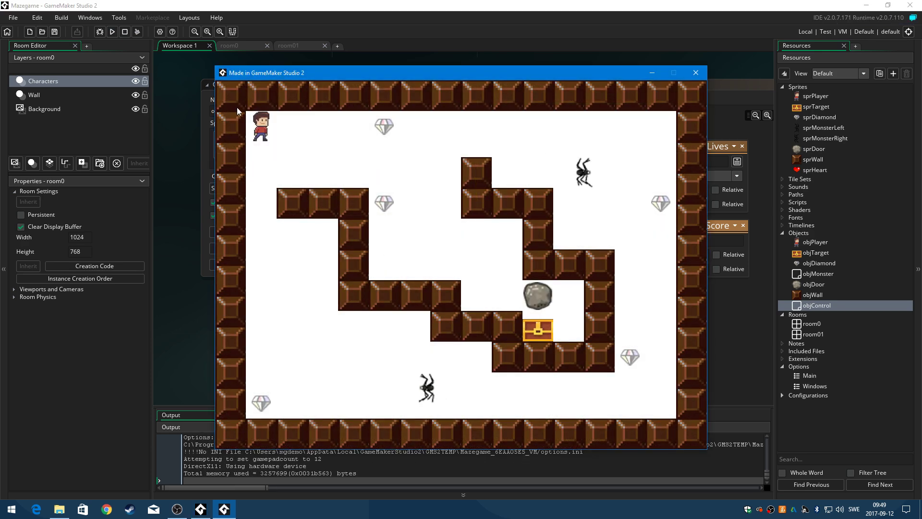
Drop objControl into room0's top-left corner and run the game, showing three hearts and Score: 0
{"action": "left_click", "coordinate": [695, 73]}
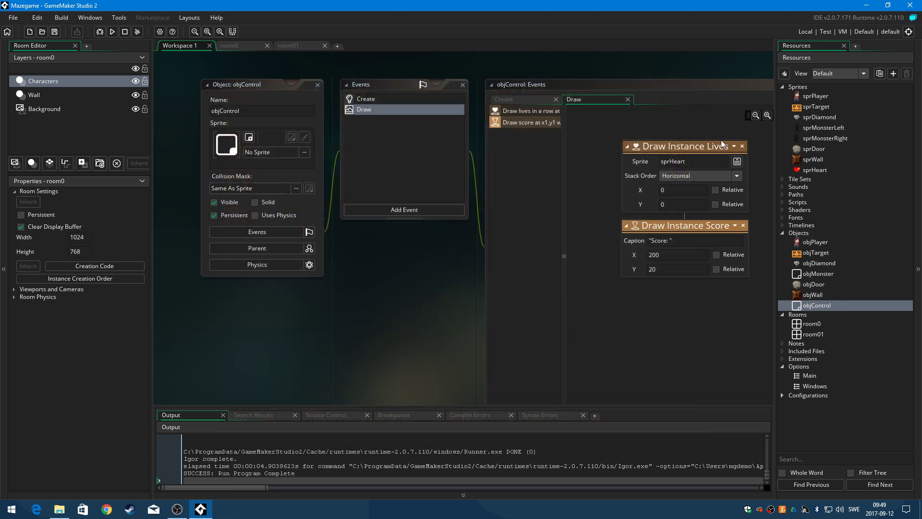
{"action": "left_click", "coordinate": [799, 324]}
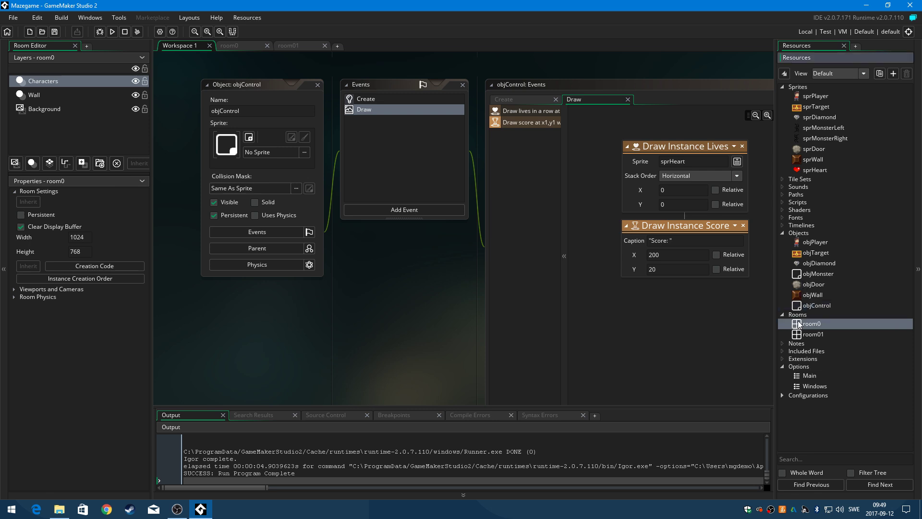
{"action": "double_click", "coordinate": [799, 324]}
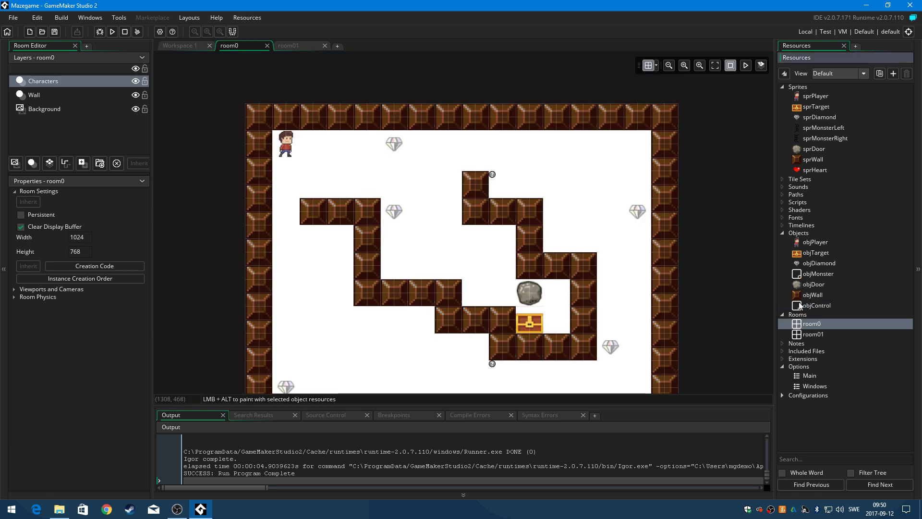
{"action": "mouse_move", "coordinate": [799, 305]}
{"action": "left_mouse_down"}
{"action": "mouse_move", "coordinate": [239, 108]}
{"action": "mouse_move", "coordinate": [256, 112]}
{"action": "left_mouse_up"}
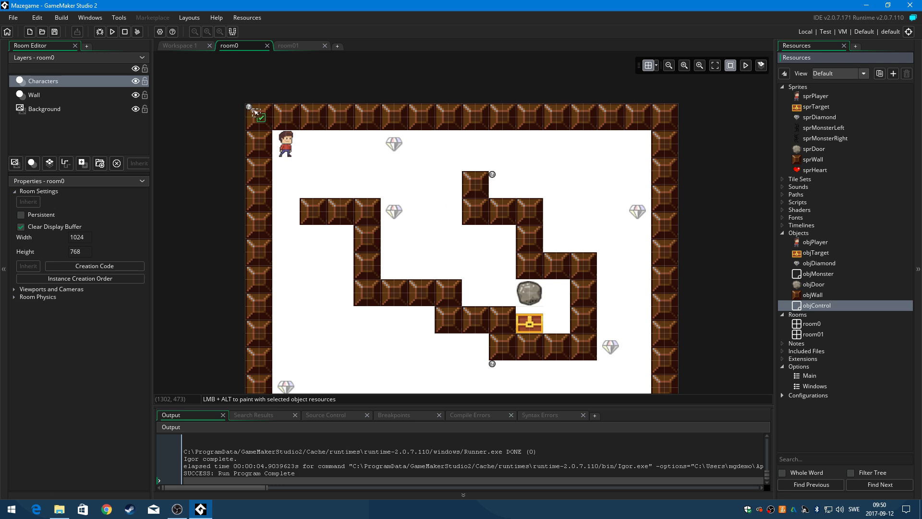
{"action": "left_click_drag", "start_coordinate": [256, 112], "coordinate": [255, 112]}
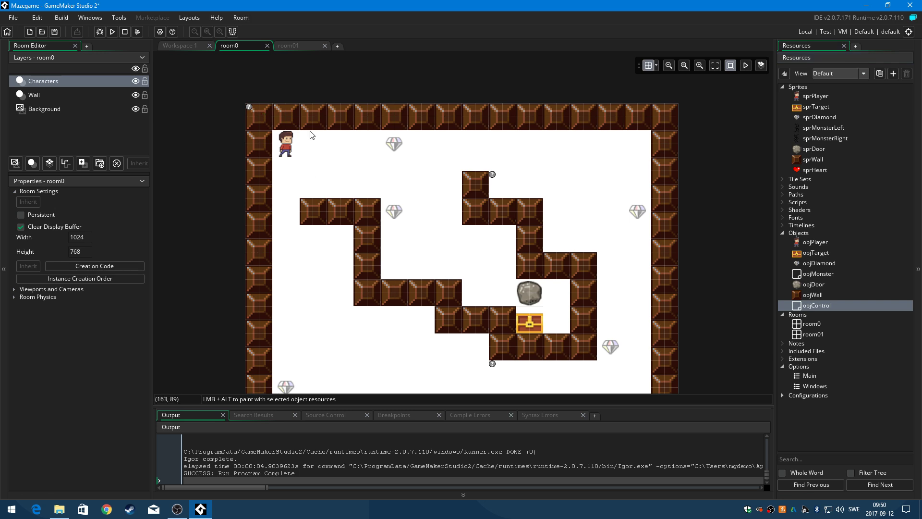
{"action": "left_click", "coordinate": [115, 30]}
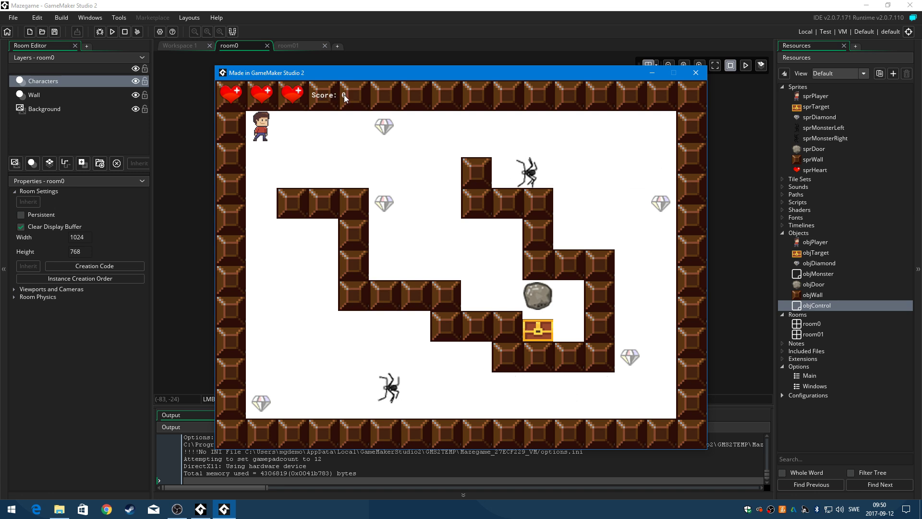
Walk the player around the maze to check the hearts and score display, then close the game
{"action": "key", "text": "Right"}
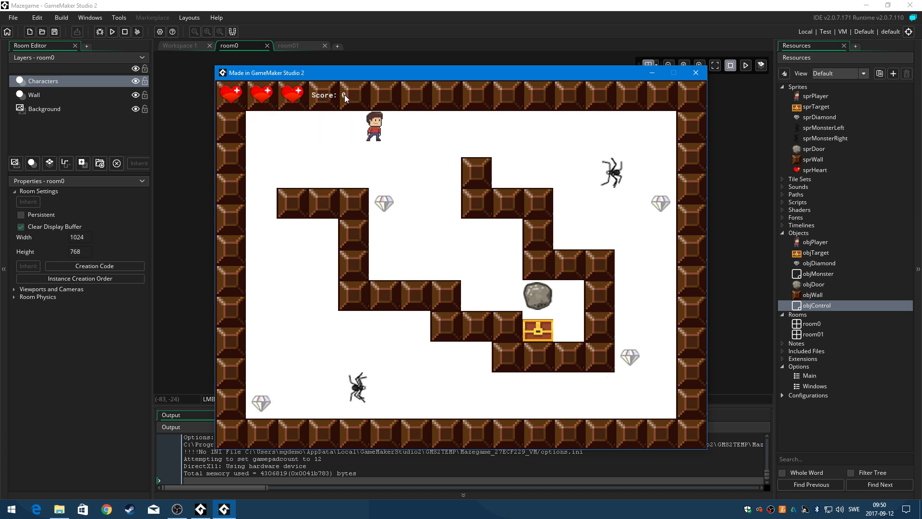
{"action": "key", "text": "Left"}
{"action": "key", "text": "Left"}
{"action": "key", "text": "Down"}
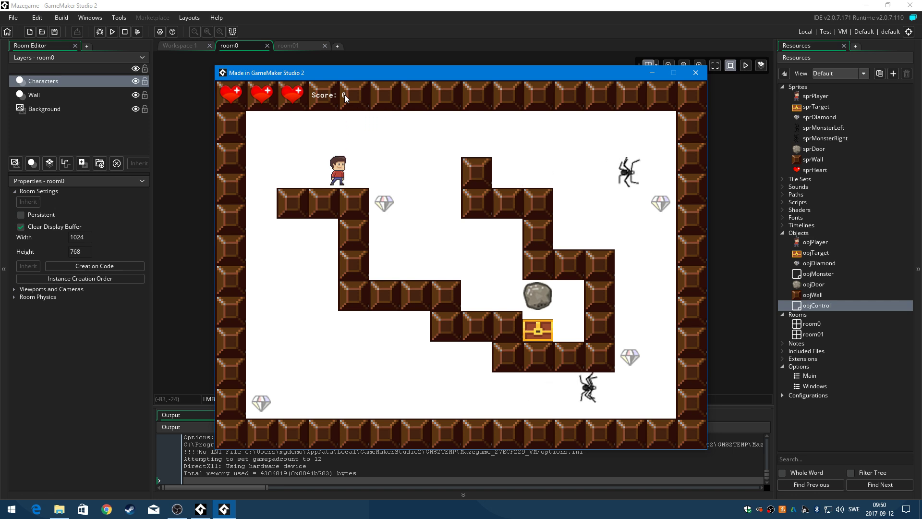
{"action": "key", "text": "Right"}
{"action": "key", "text": "Up"}
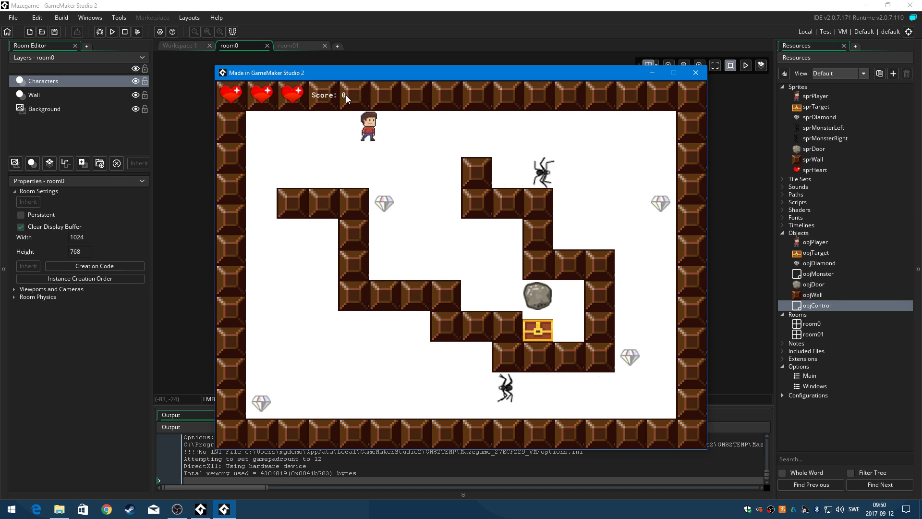
{"action": "key", "text": "Right"}
{"action": "key", "text": "Right"}
{"action": "key", "text": "Left"}
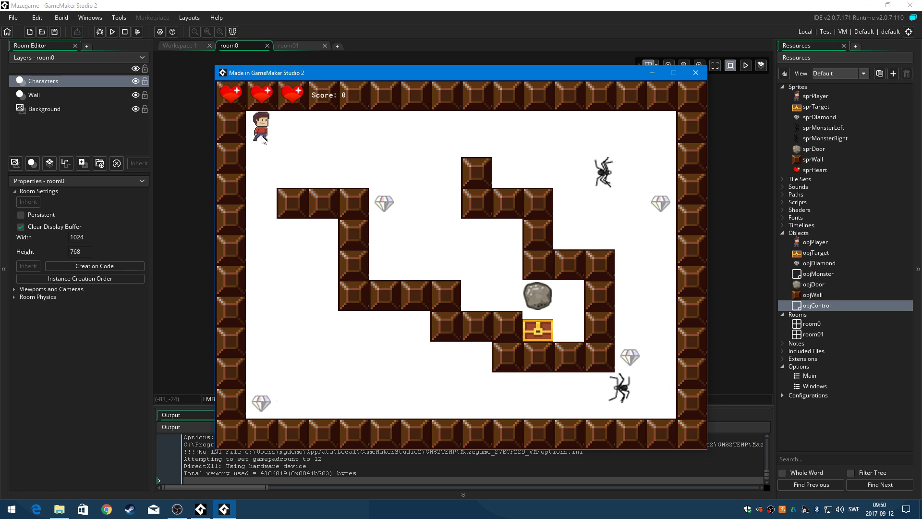
{"action": "left_click", "coordinate": [695, 72]}
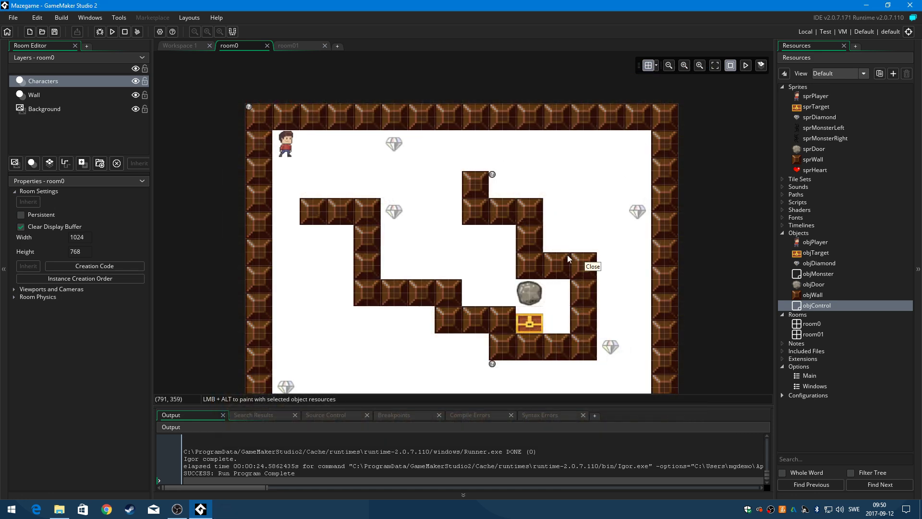
Open objPlayer's objMonster collision event and scroll the Toolbox to Instance Variables
{"action": "double_click", "coordinate": [815, 242]}
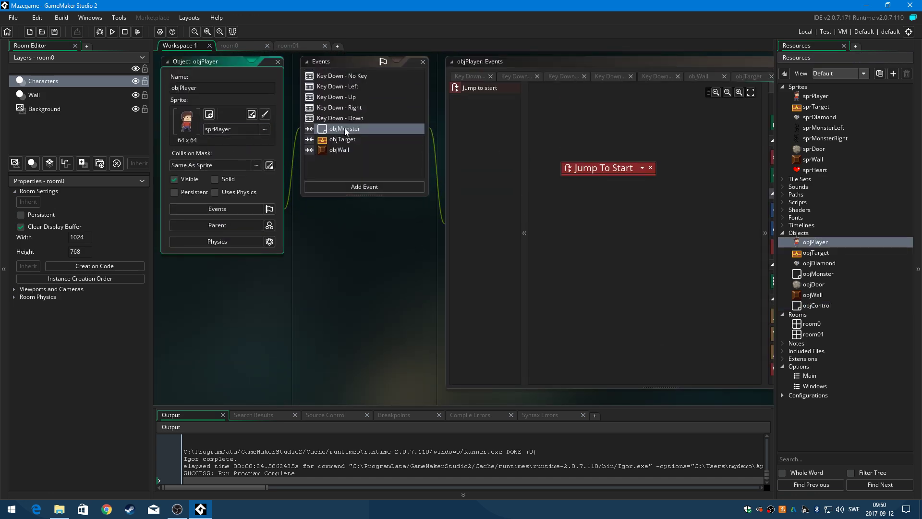
{"action": "left_click", "coordinate": [345, 128]}
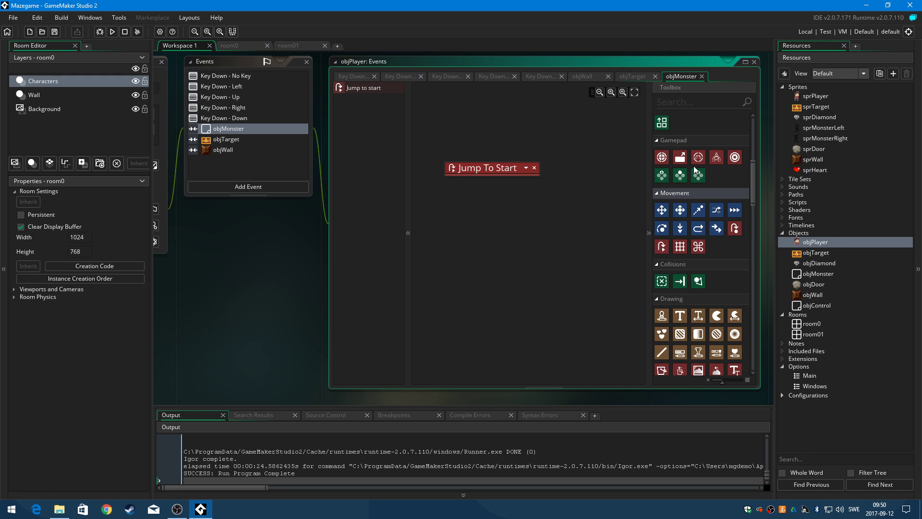
{"action": "left_click_drag", "start_coordinate": [752, 176], "coordinate": [760, 331]}
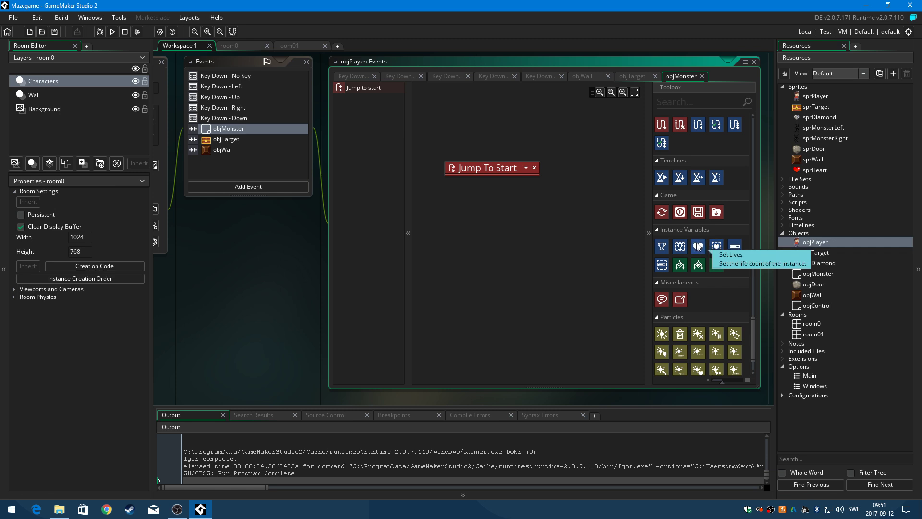
Add a relative Set Lives of -1 applied to objControl, then open objDiamond
{"action": "mouse_move", "coordinate": [697, 246]}
{"action": "left_mouse_down"}
{"action": "mouse_move", "coordinate": [622, 220]}
{"action": "mouse_move", "coordinate": [457, 211]}
{"action": "left_mouse_up"}
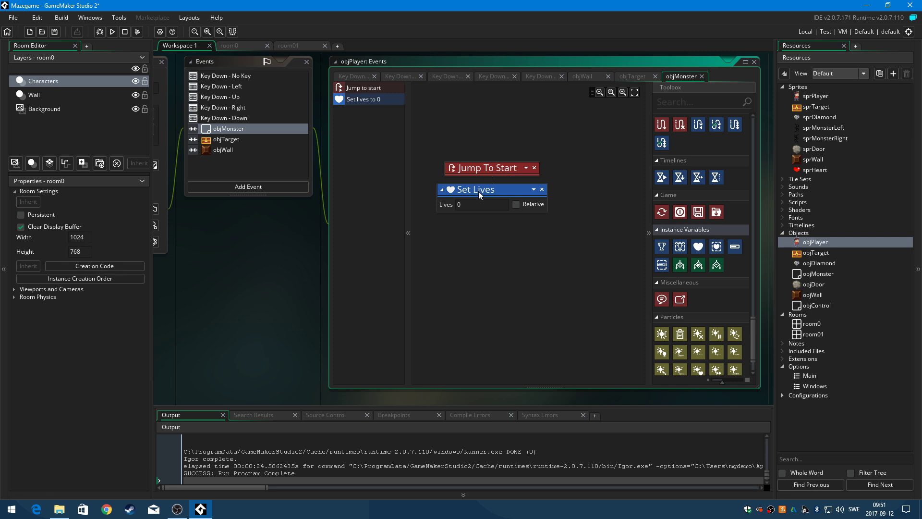
{"action": "double_click", "coordinate": [459, 204]}
{"action": "type", "text": "-1"}
{"action": "left_click", "coordinate": [515, 204]}
{"action": "left_click", "coordinate": [534, 189]}
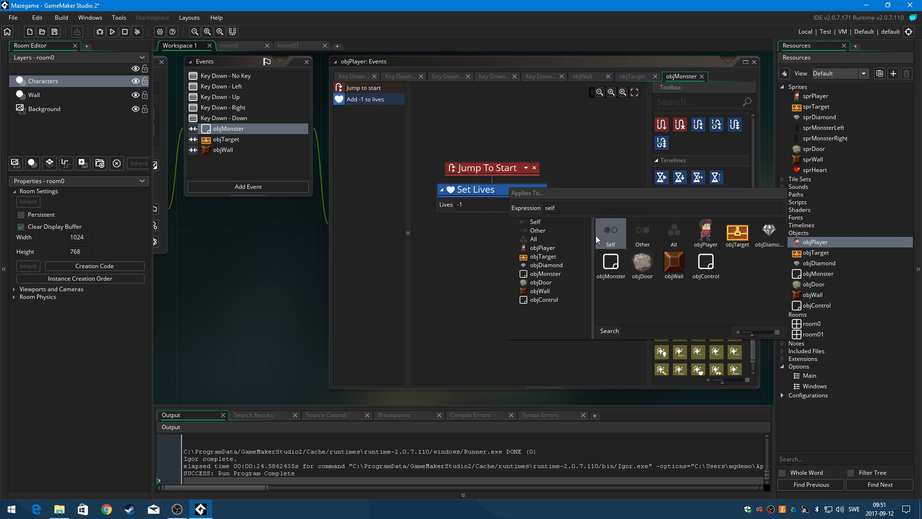
{"action": "left_click", "coordinate": [708, 267]}
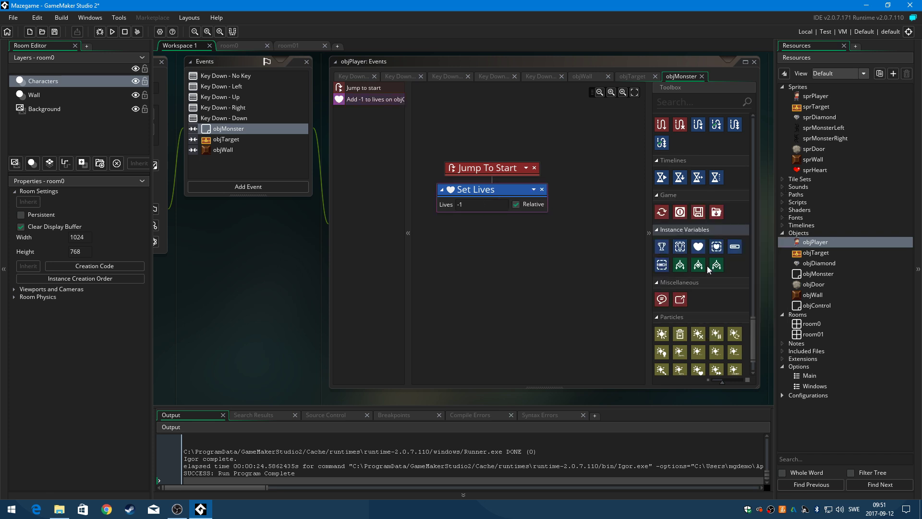
{"action": "left_click", "coordinate": [532, 188]}
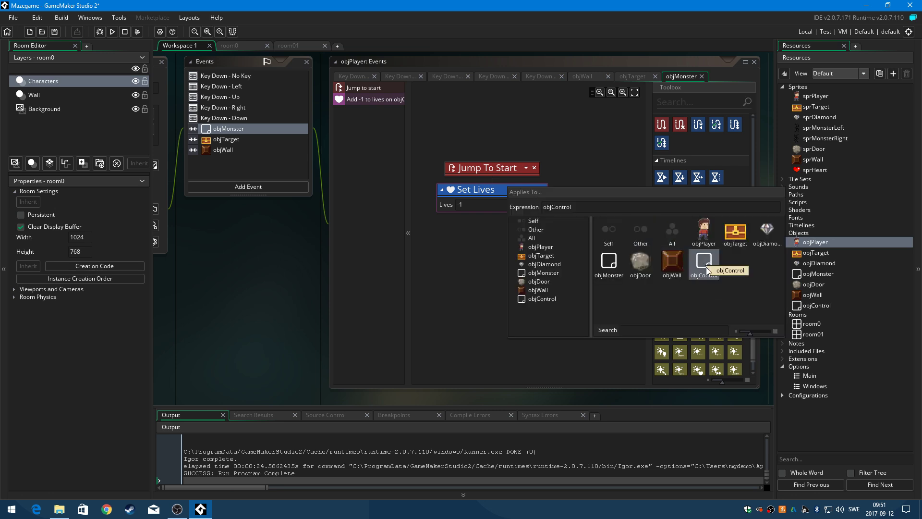
{"action": "left_click", "coordinate": [436, 253]}
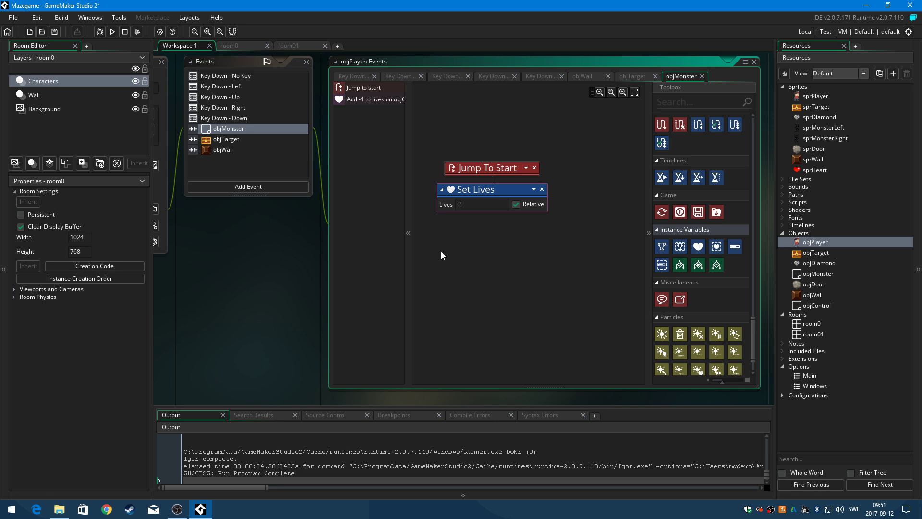
{"action": "double_click", "coordinate": [818, 264]}
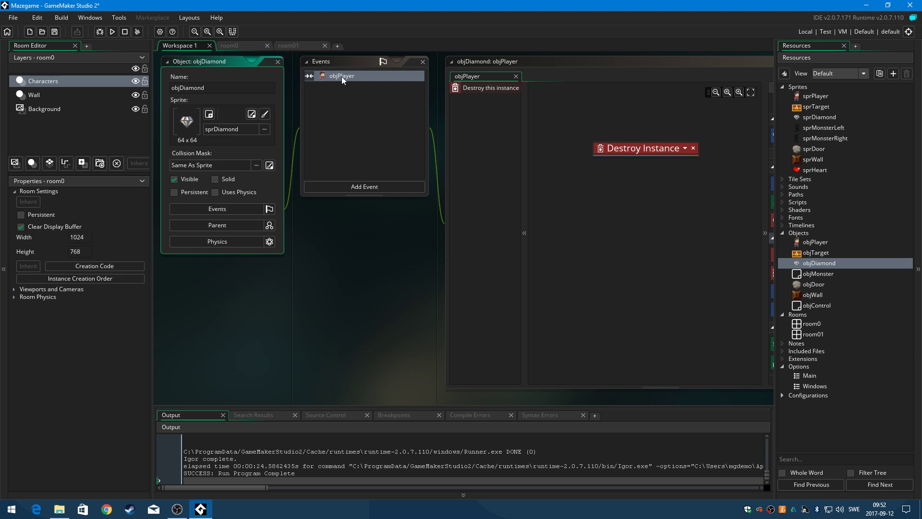
Add a relative Set Score of 1 under Destroy Instance, applied to objControl
{"action": "left_click", "coordinate": [665, 148]}
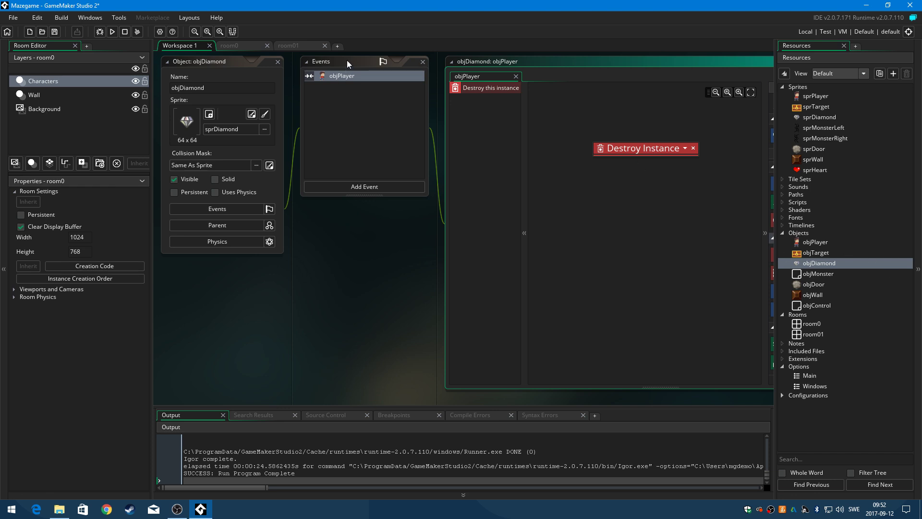
{"action": "left_click_drag", "start_coordinate": [347, 60], "coordinate": [210, 53]}
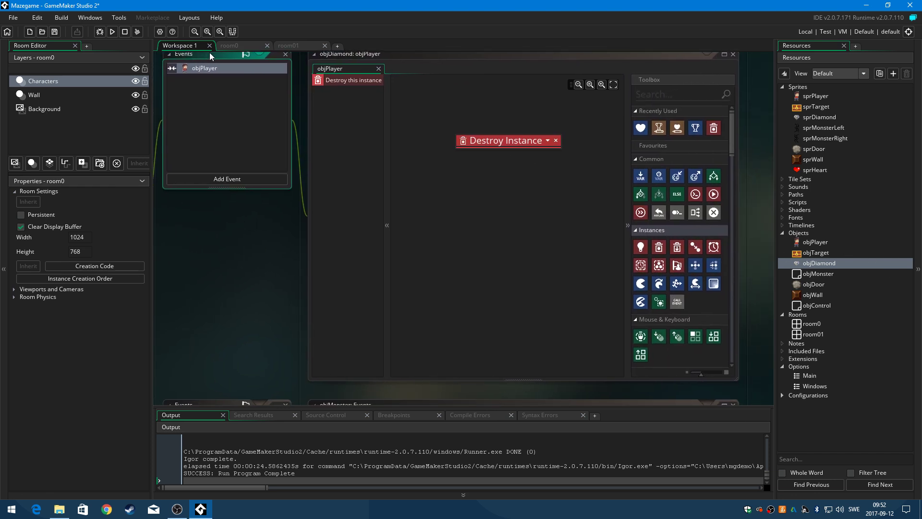
{"action": "left_click_drag", "start_coordinate": [730, 140], "coordinate": [746, 342]}
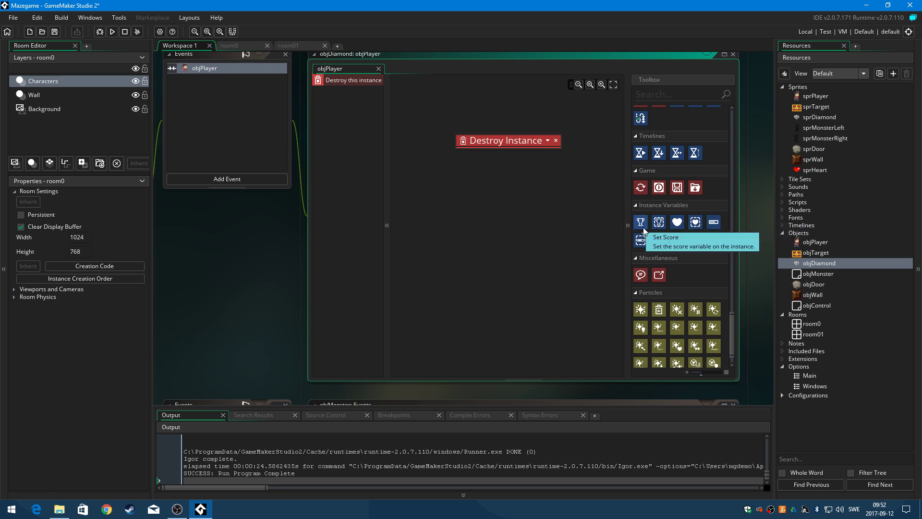
{"action": "left_click_drag", "start_coordinate": [641, 222], "coordinate": [492, 179]}
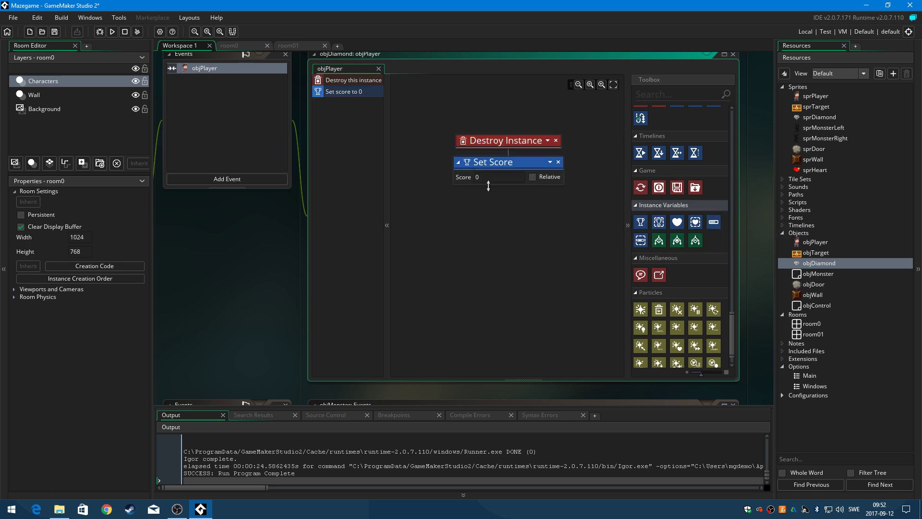
{"action": "double_click", "coordinate": [491, 178]}
{"action": "type", "text": "1"}
{"action": "left_click", "coordinate": [532, 177]}
{"action": "left_click", "coordinate": [549, 163]}
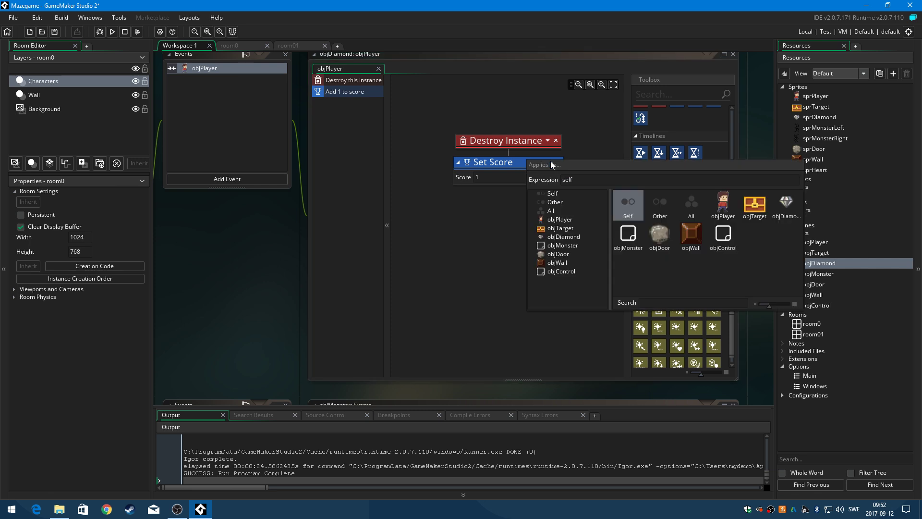
{"action": "left_click", "coordinate": [723, 235]}
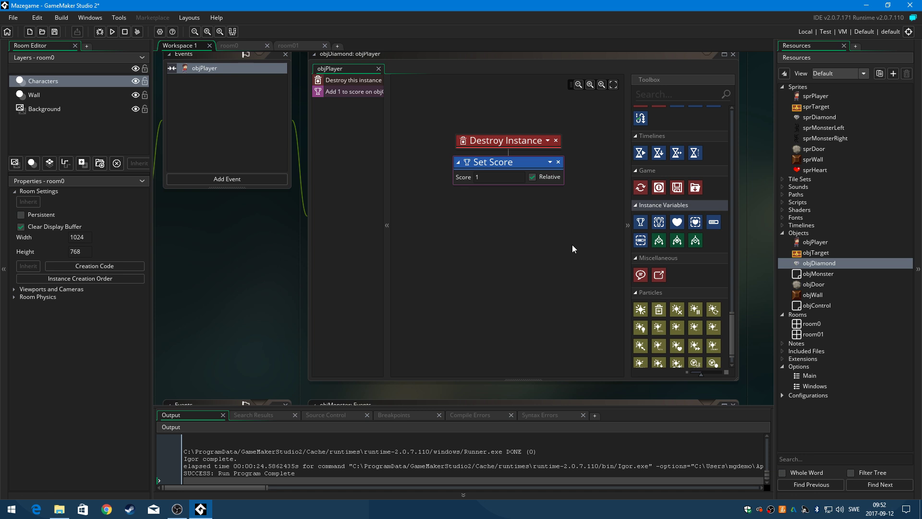
Run the game, collect a diamond for Score: 1, lose a heart to a spider, then close it
{"action": "left_click", "coordinate": [112, 31]}
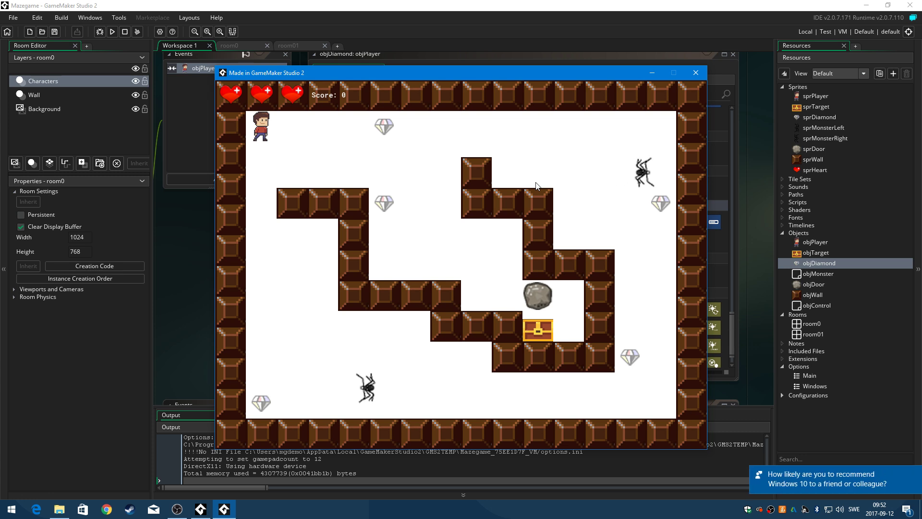
{"action": "key", "text": "Right"}
{"action": "key", "text": "Left"}
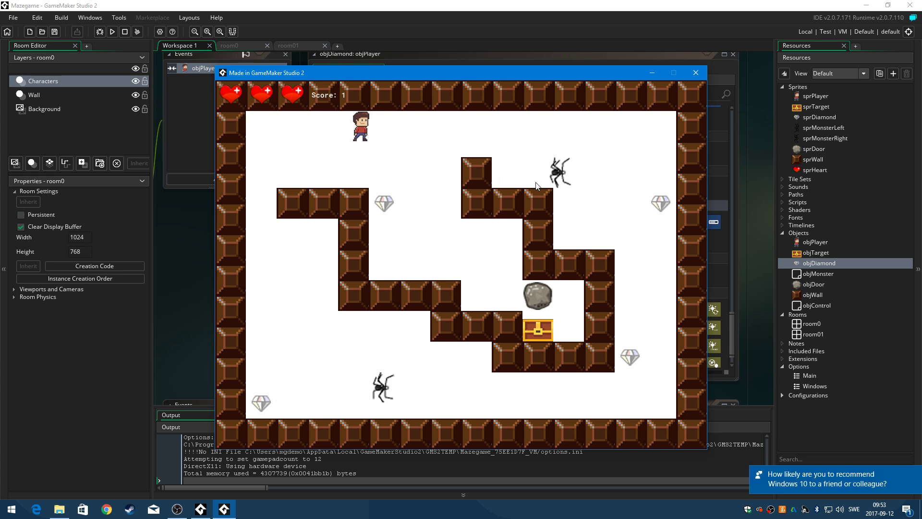
{"action": "key", "text": "Right"}
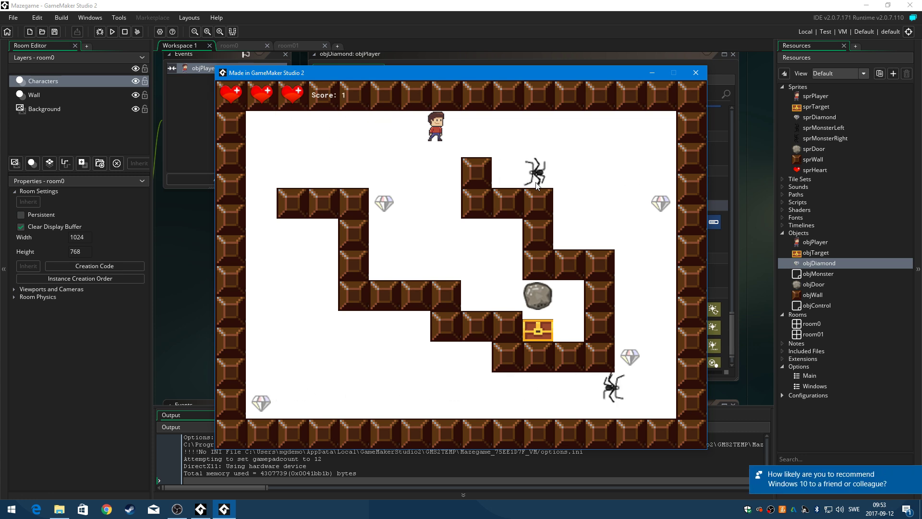
{"action": "key", "text": "Right"}
{"action": "key", "text": "Down"}
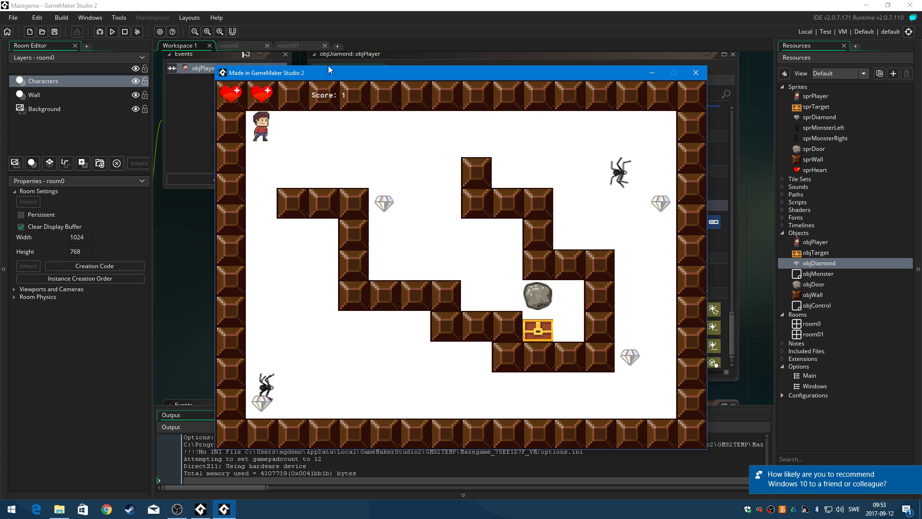
{"action": "left_click", "coordinate": [698, 74]}
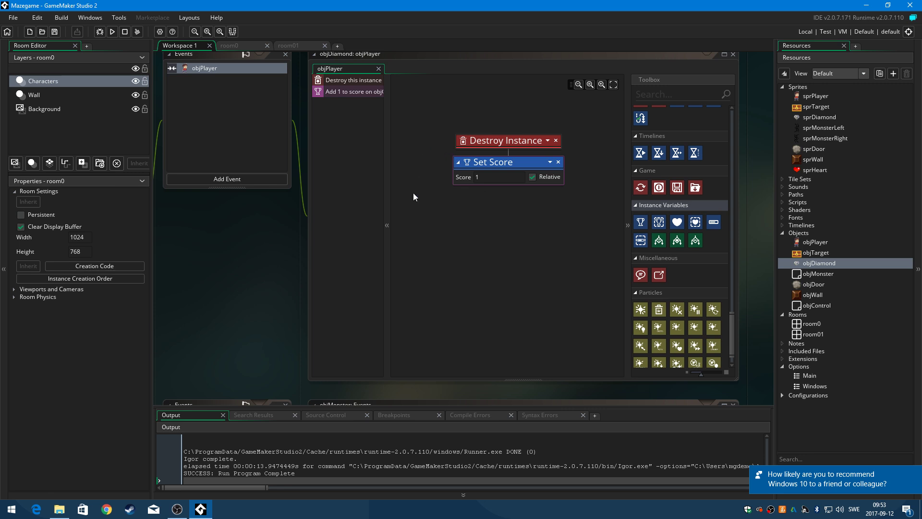
Open objControl's editor from Resources and add a Step > Step event
{"action": "left_click", "coordinate": [805, 305]}
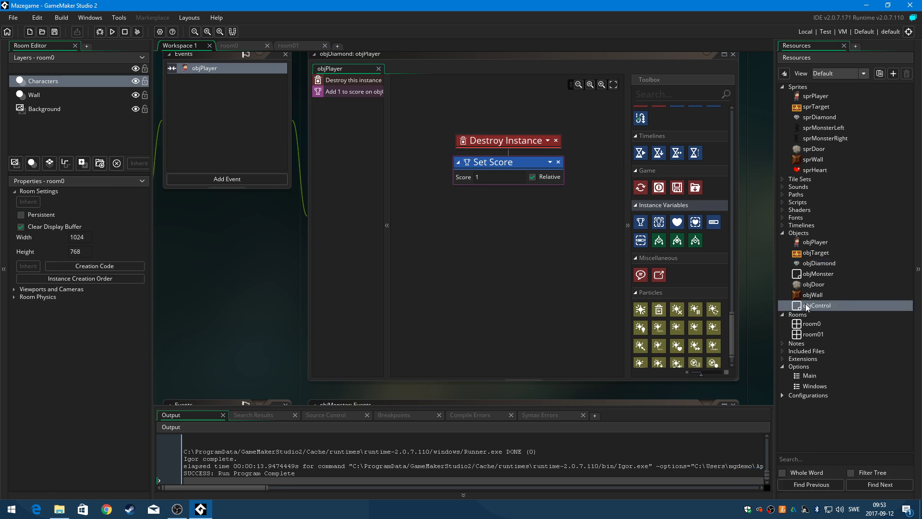
{"action": "left_click", "coordinate": [821, 304]}
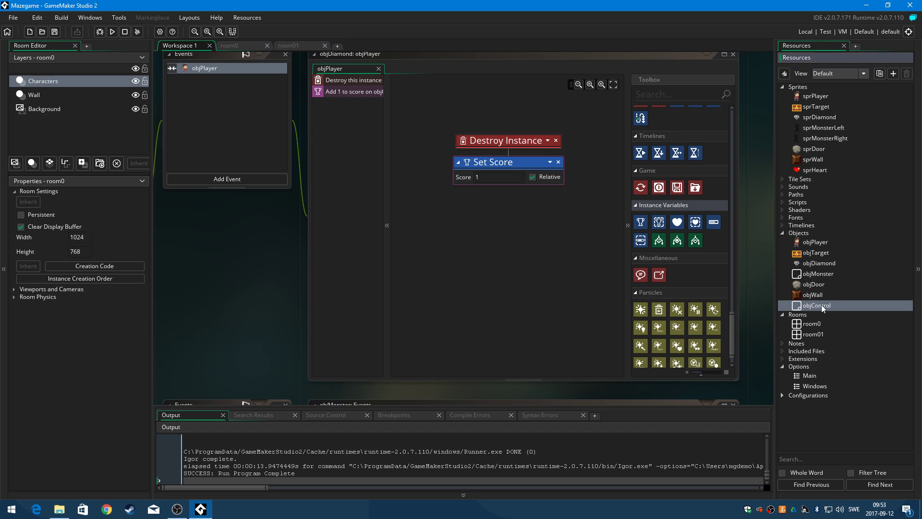
{"action": "double_click", "coordinate": [797, 306]}
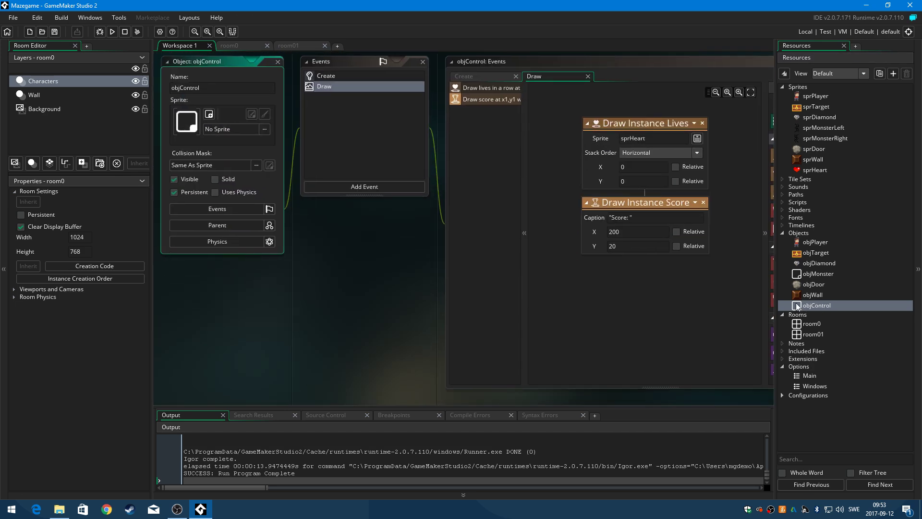
{"action": "left_click", "coordinate": [359, 186]}
{"action": "mouse_move", "coordinate": [387, 247]}
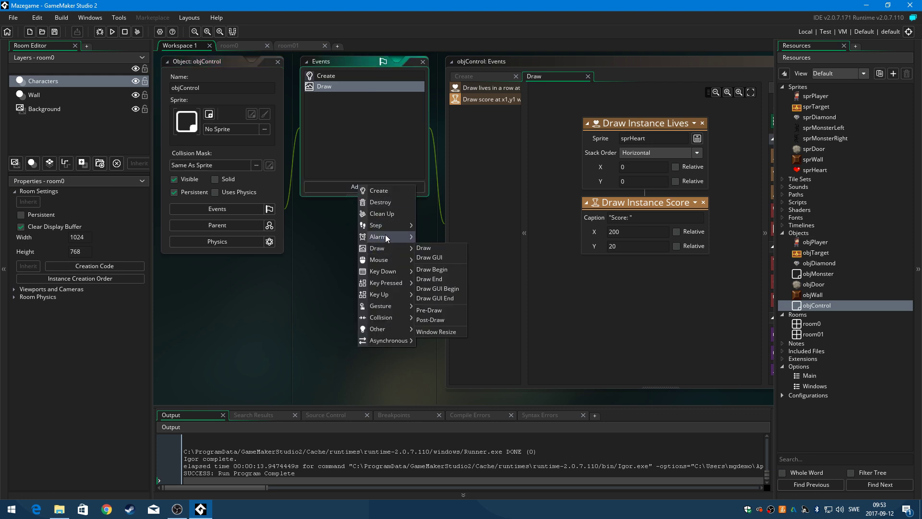
{"action": "mouse_move", "coordinate": [388, 224]}
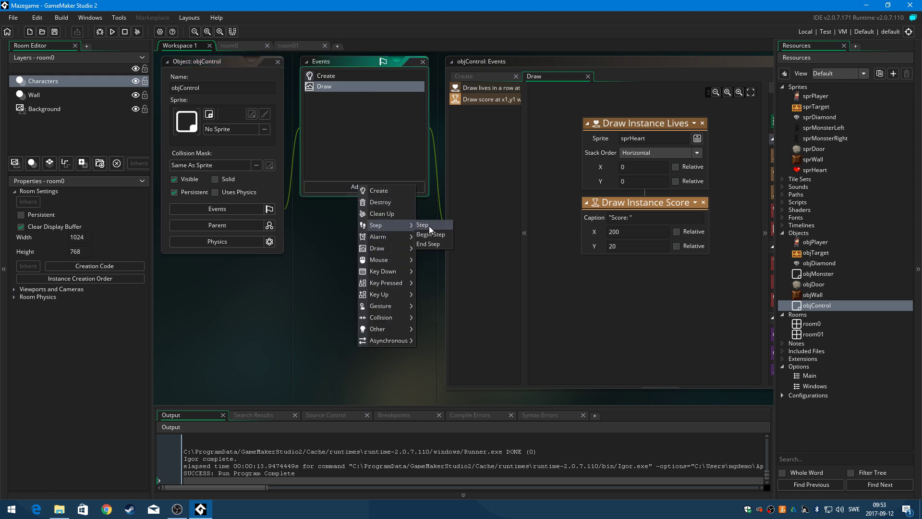
{"action": "left_click", "coordinate": [428, 226]}
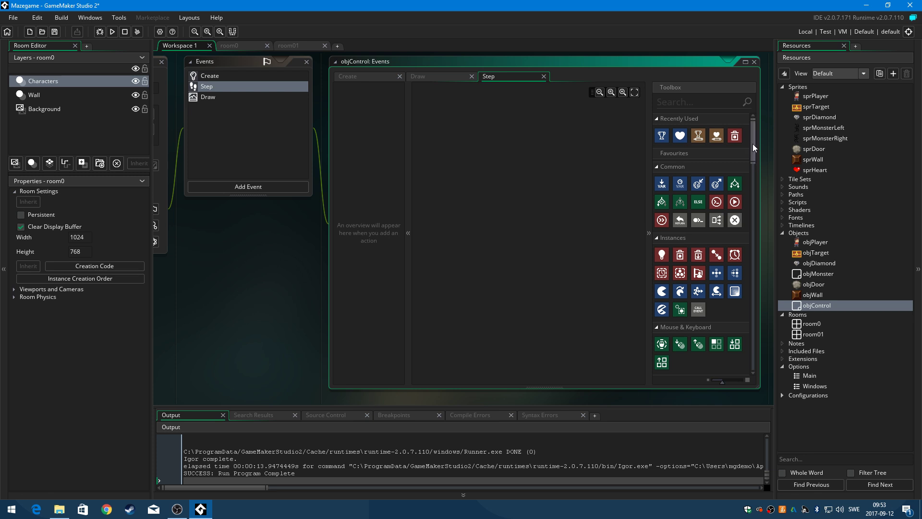
Put If Lives Equal 0 with Restart Game beneath it in the Step event, then save and run with F5
{"action": "left_click_drag", "start_coordinate": [753, 143], "coordinate": [753, 335]}
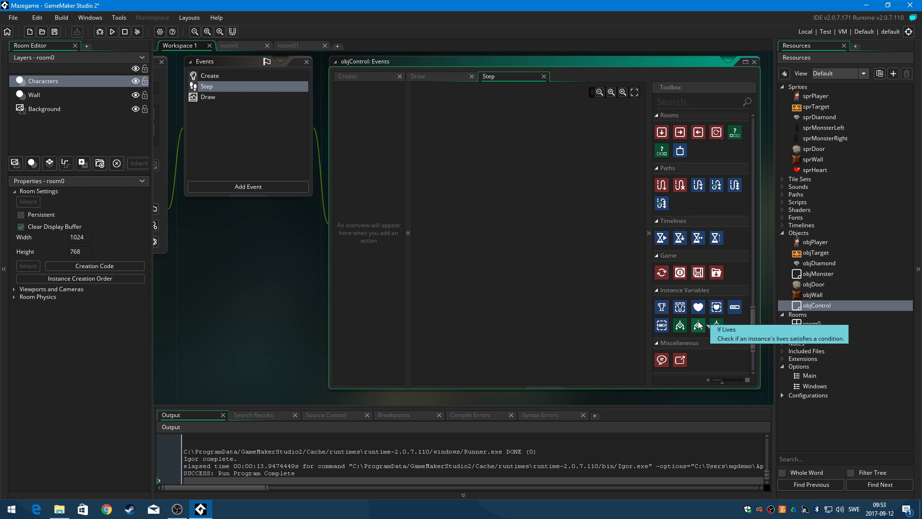
{"action": "left_click_drag", "start_coordinate": [701, 326], "coordinate": [462, 128]}
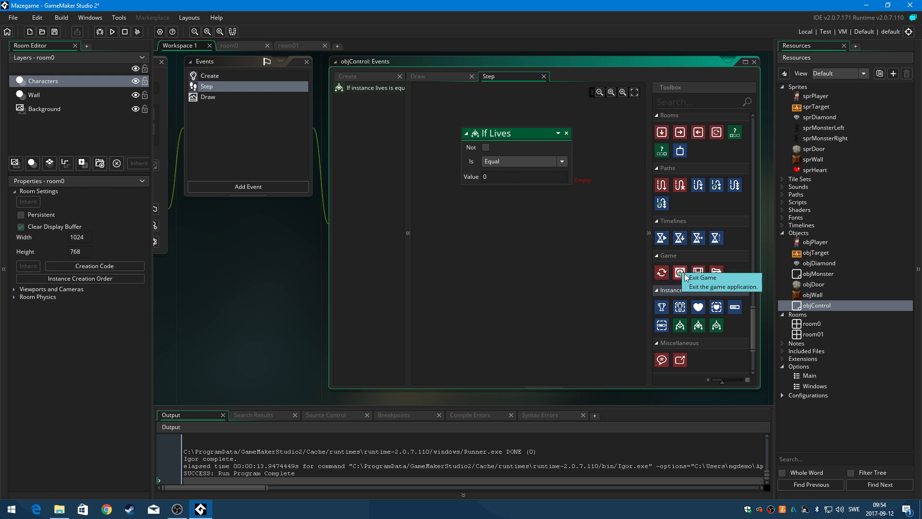
{"action": "left_click_drag", "start_coordinate": [662, 273], "coordinate": [593, 210]}
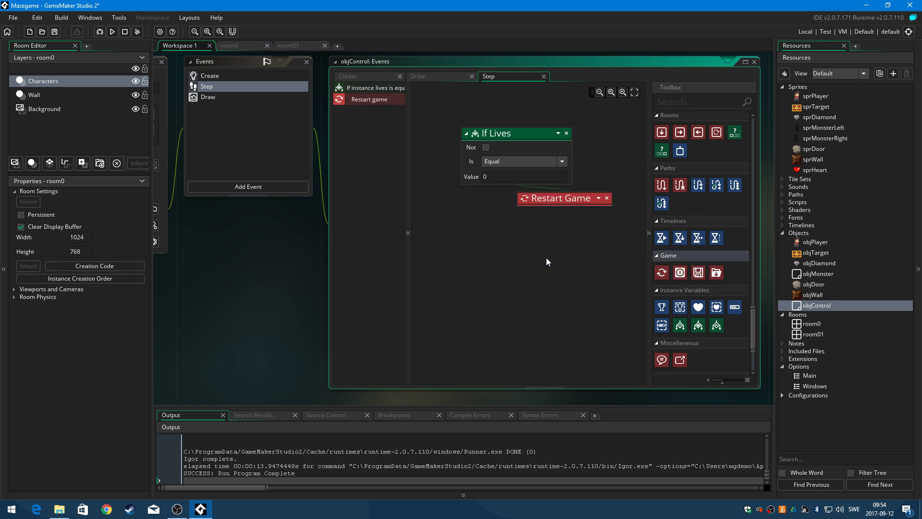
{"action": "key", "text": "F5"}
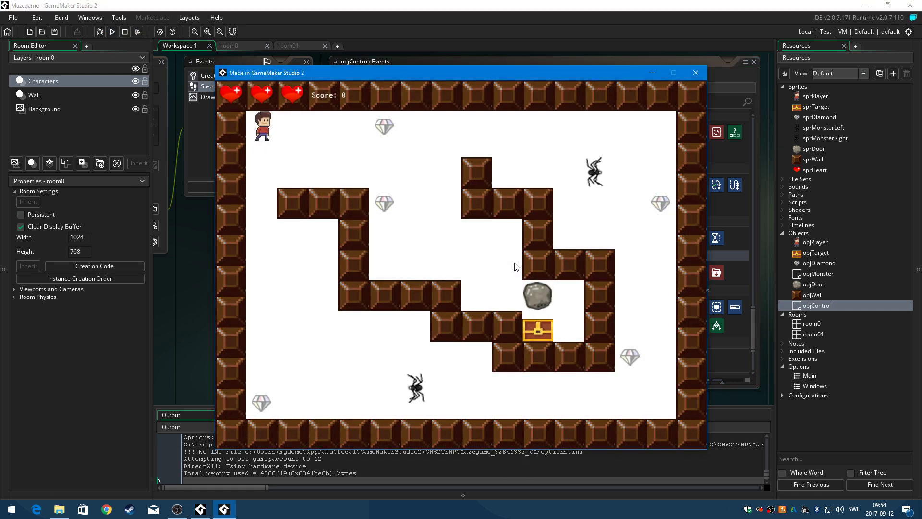
Play until a spider takes the last life, which restarts the game
{"action": "key", "text": "Right"}
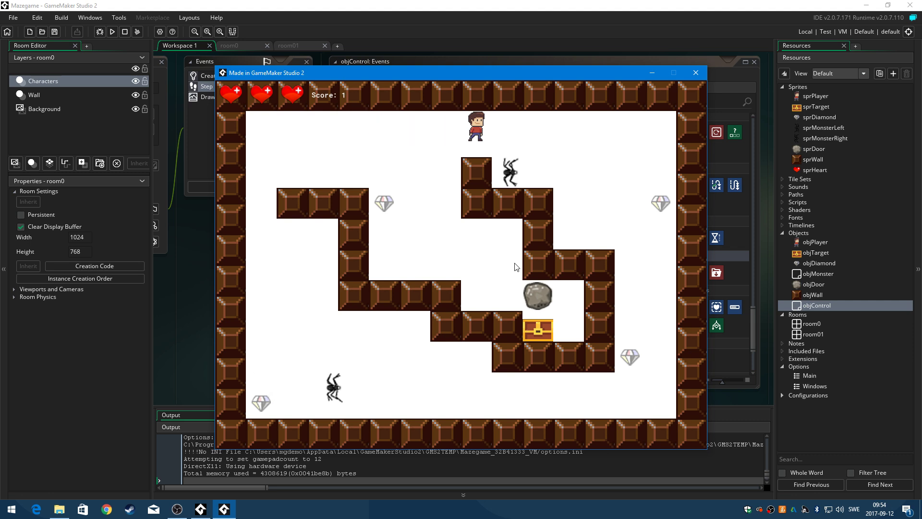
{"action": "key", "text": "Down"}
{"action": "key", "text": "Right"}
{"action": "key", "text": "Down"}
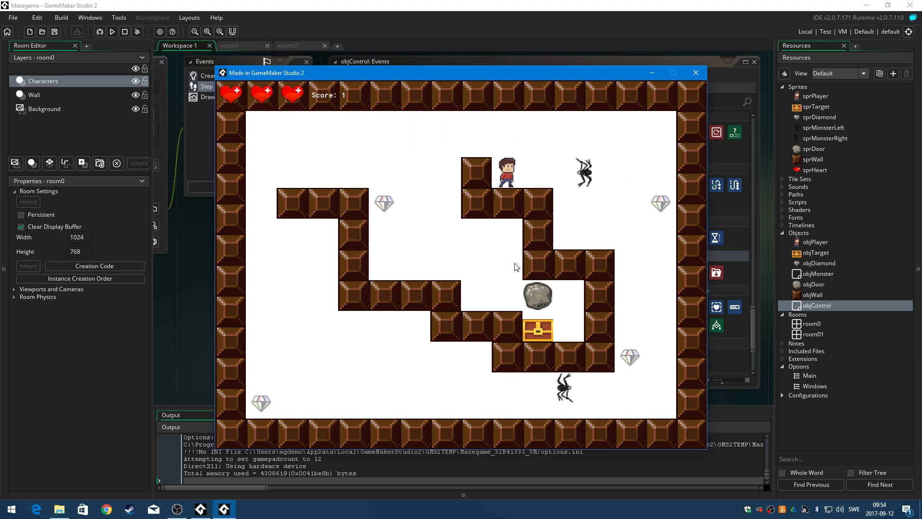
{"action": "key", "text": "Right"}
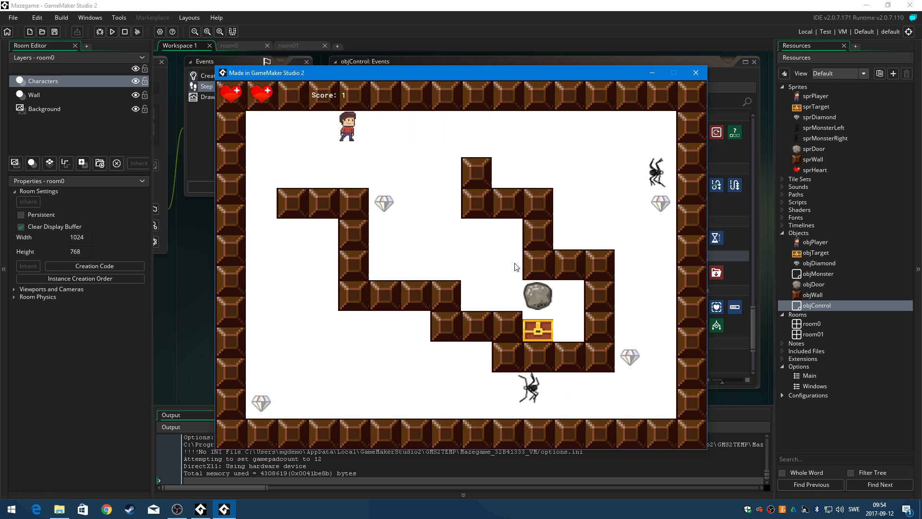
{"action": "key", "text": "Right"}
{"action": "key", "text": "Down"}
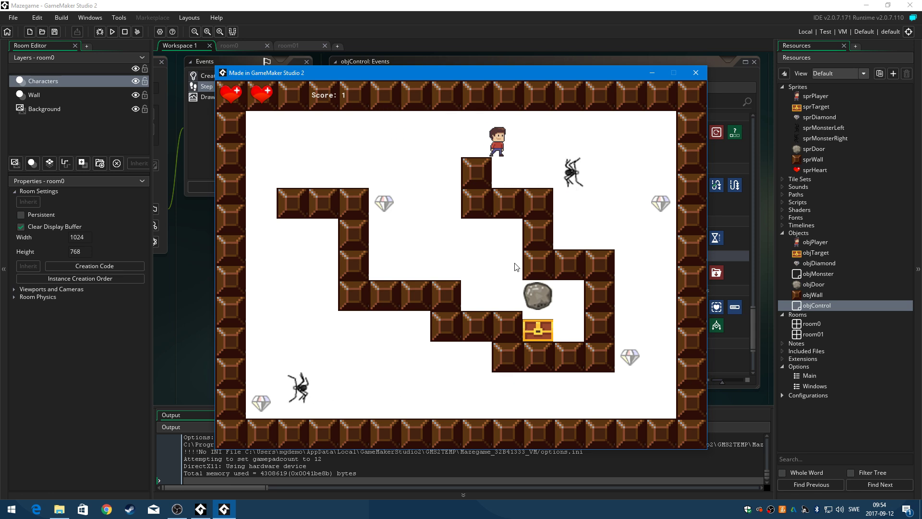
{"action": "key", "text": "Right"}
{"action": "key", "text": "Down"}
{"action": "key", "text": "Right"}
{"action": "key", "text": "Right"}
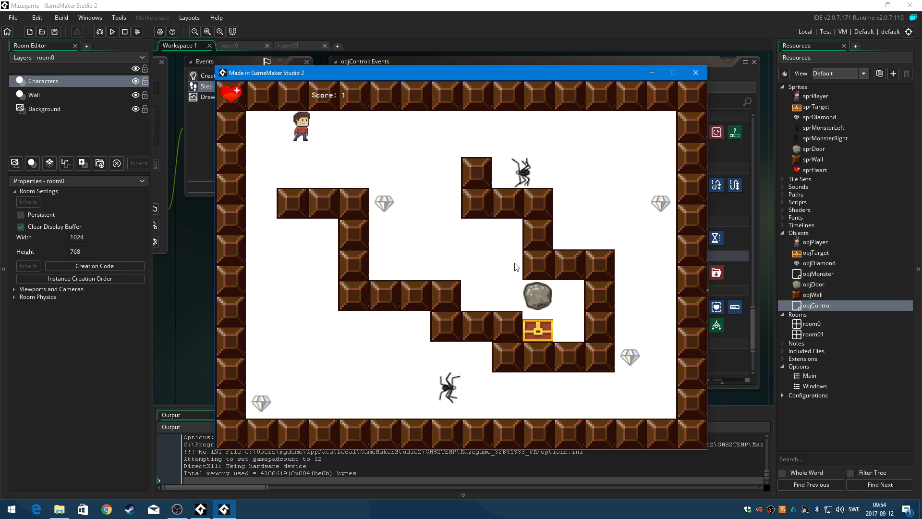
{"action": "key", "text": "Right"}
{"action": "key", "text": "Down"}
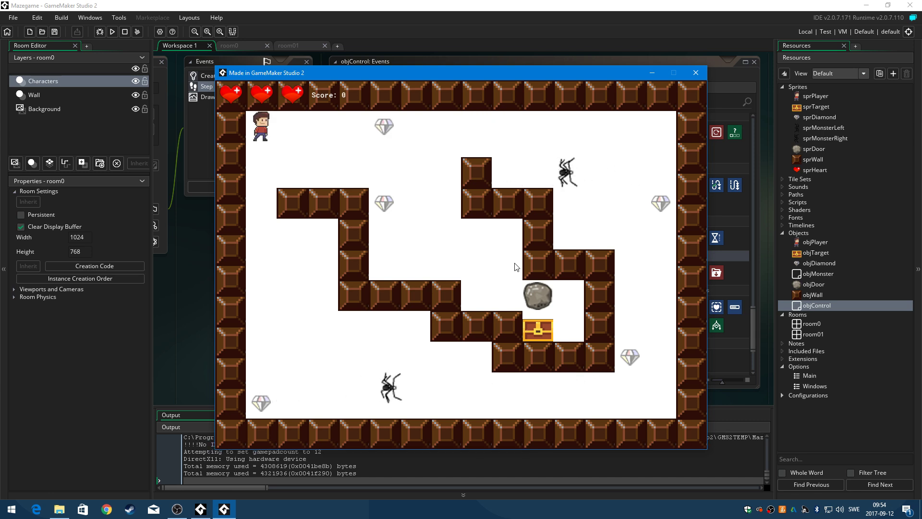
After the restart, collect diamonds around the maze to raise the score
{"action": "key", "text": "Right"}
{"action": "key", "text": "Right"}
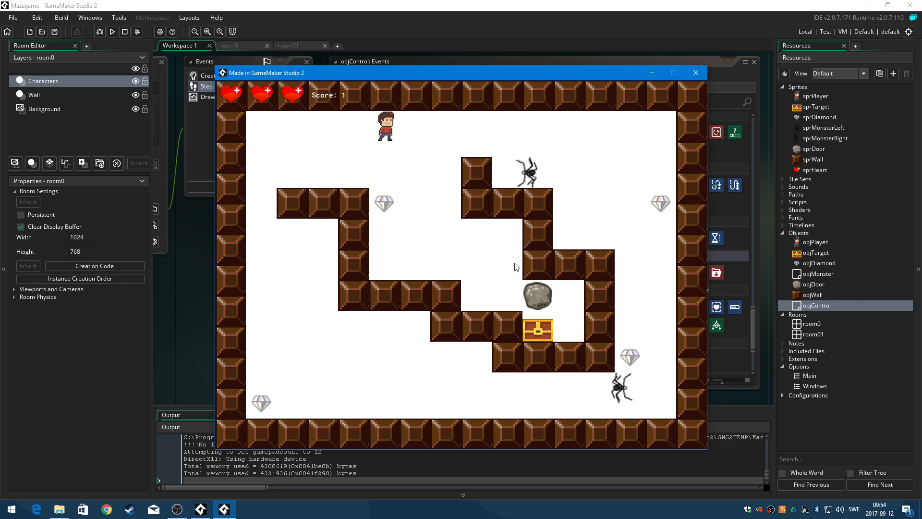
{"action": "key", "text": "Down"}
{"action": "key", "text": "Up"}
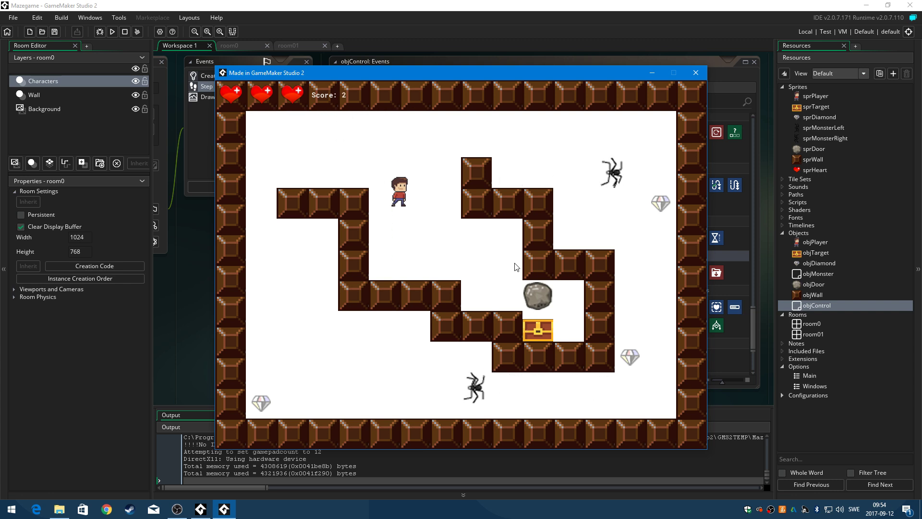
{"action": "key", "text": "Right"}
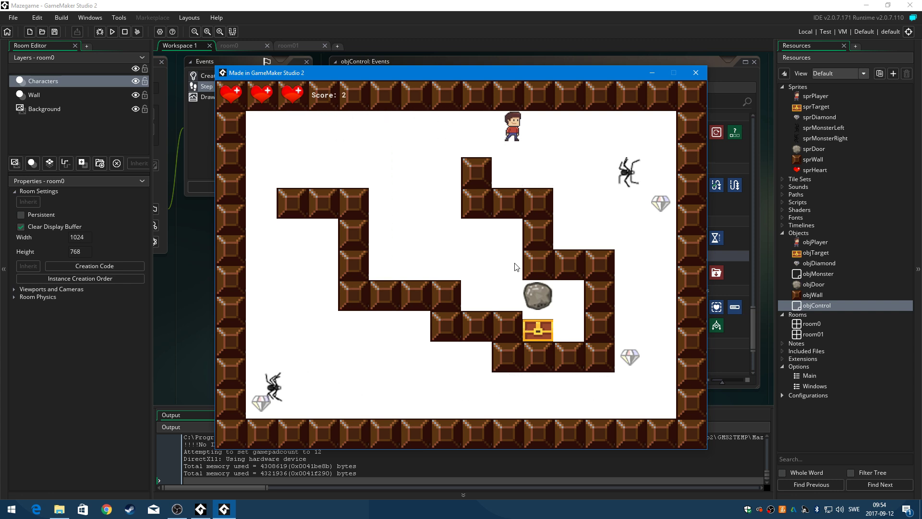
{"action": "key", "text": "Down"}
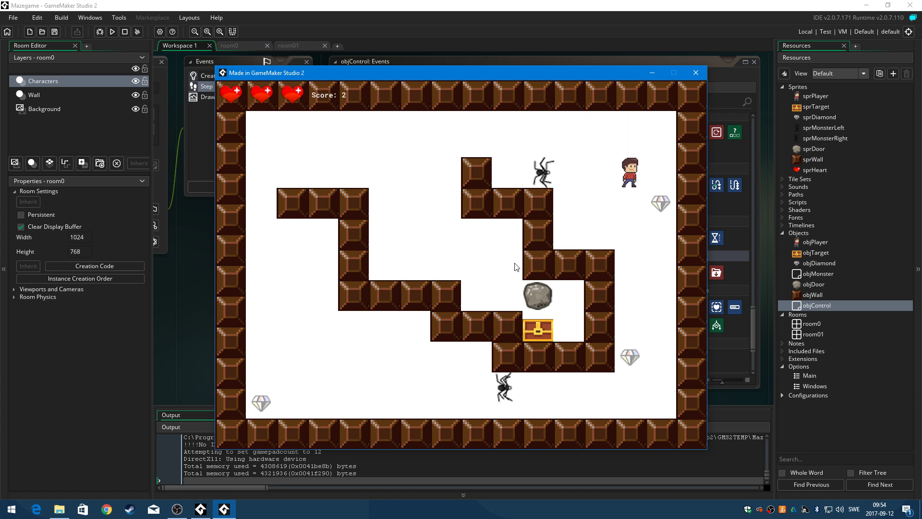
{"action": "key", "text": "Right"}
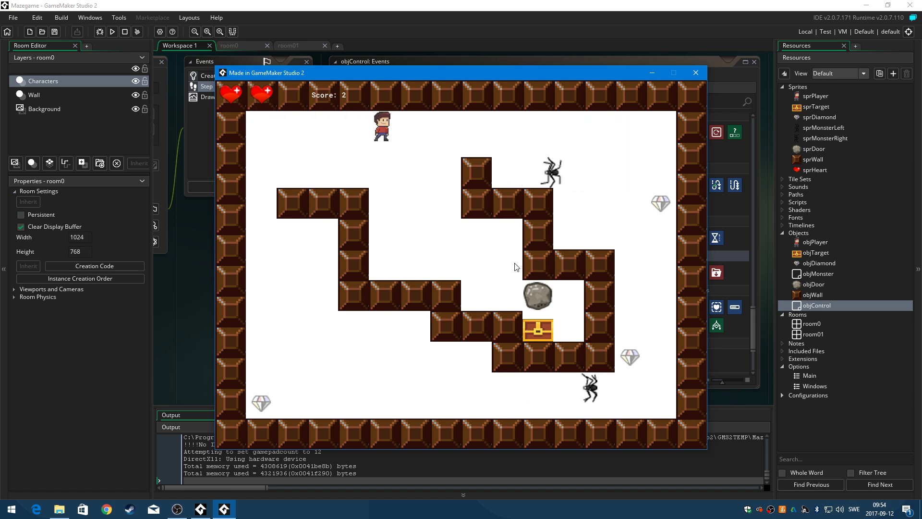
{"action": "key", "text": "Right"}
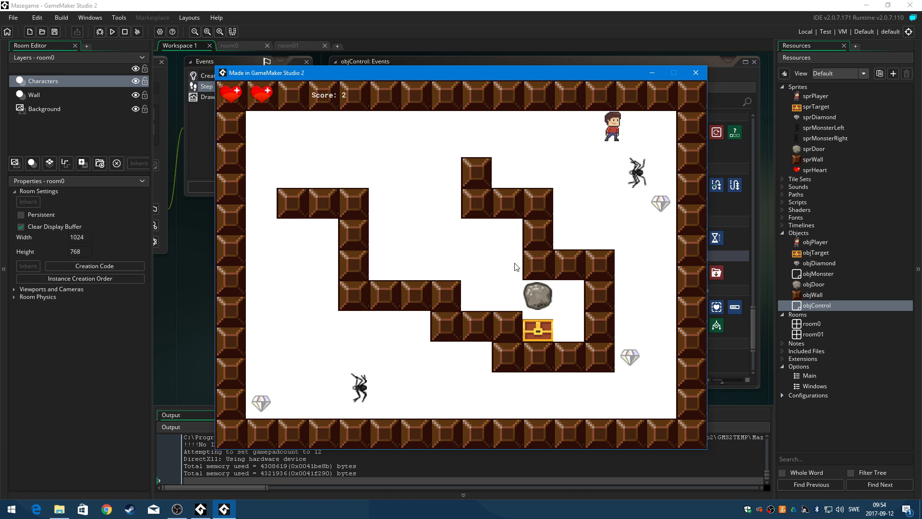
{"action": "key", "text": "Down"}
{"action": "key", "text": "Right"}
{"action": "key", "text": "Down"}
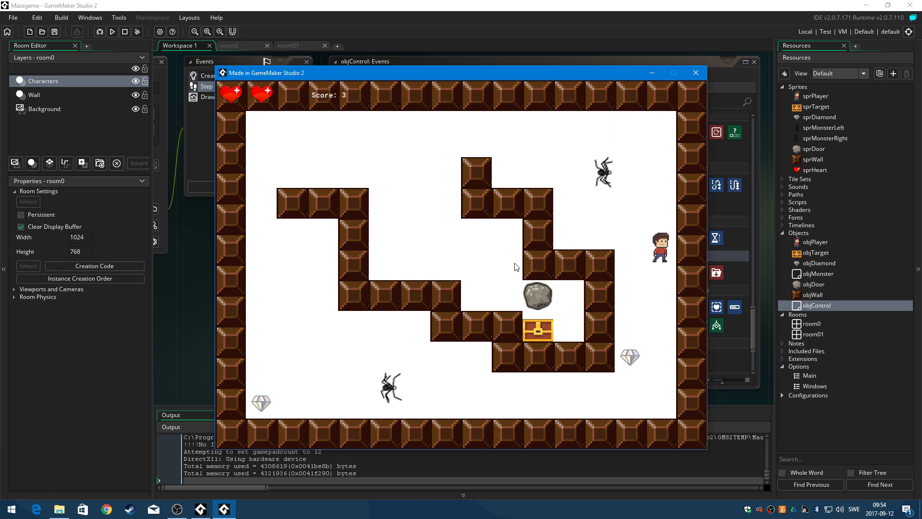
{"action": "key", "text": "Left"}
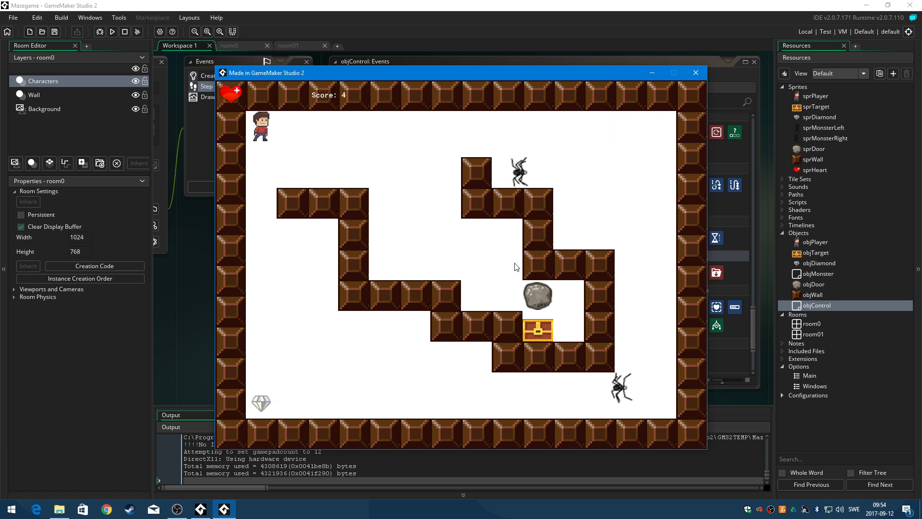
{"action": "key", "text": "Down"}
{"action": "key", "text": "Down"}
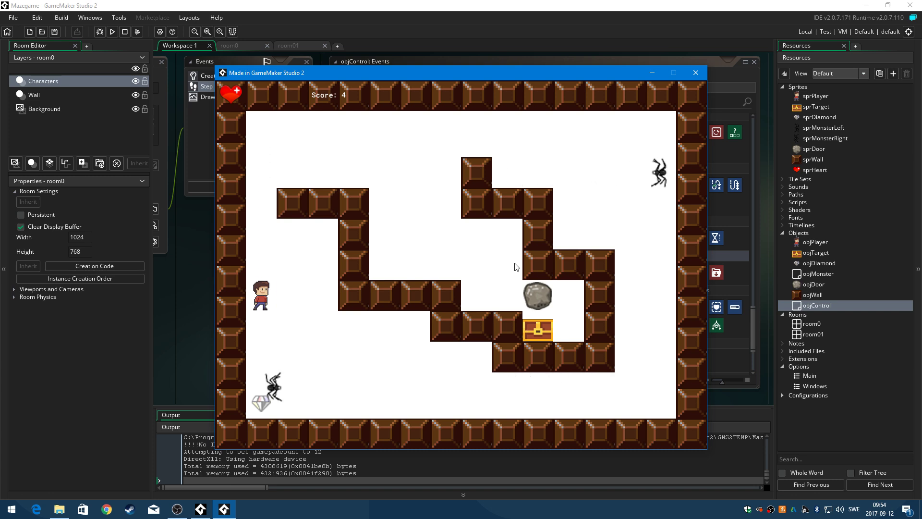
{"action": "key", "text": "Down"}
{"action": "key", "text": "Up"}
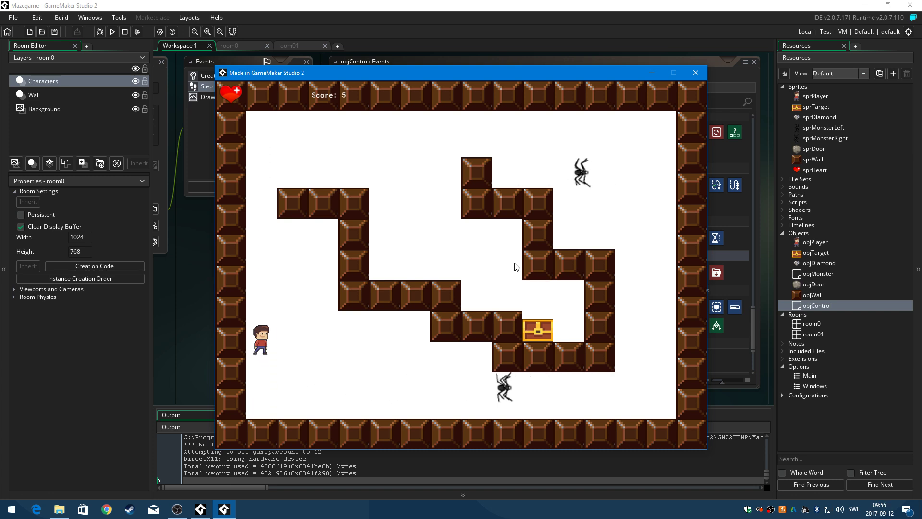
Reach the treasure chest to load the next level, then close the game
{"action": "key", "text": "Right"}
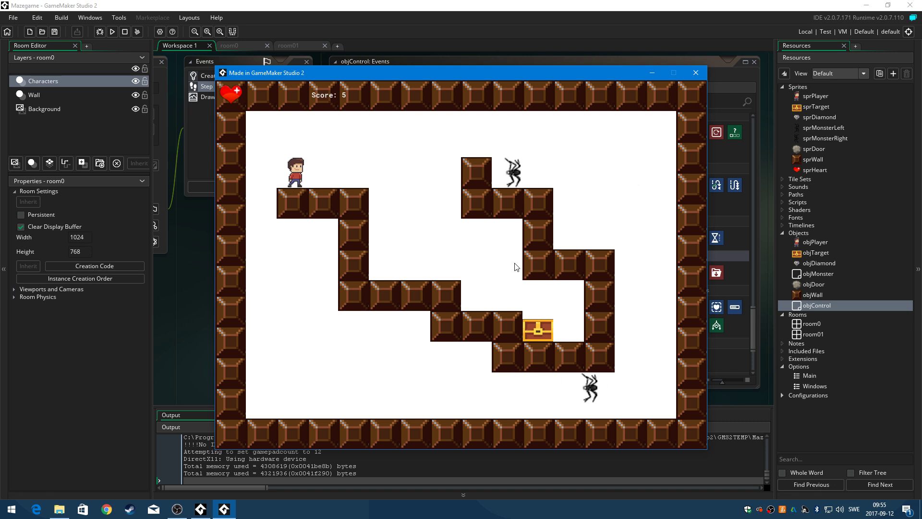
{"action": "key", "text": "Down"}
{"action": "key", "text": "Right"}
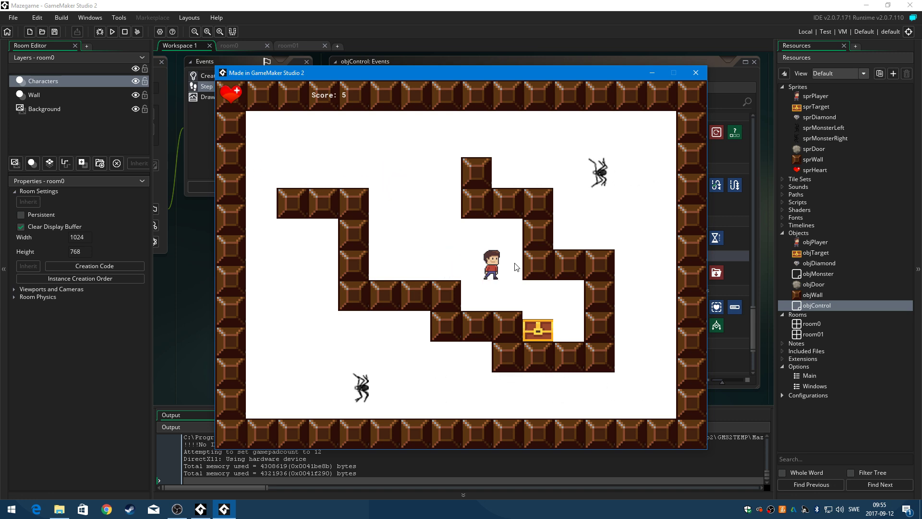
{"action": "key", "text": "Down"}
{"action": "key", "text": "Right"}
{"action": "key", "text": "Down"}
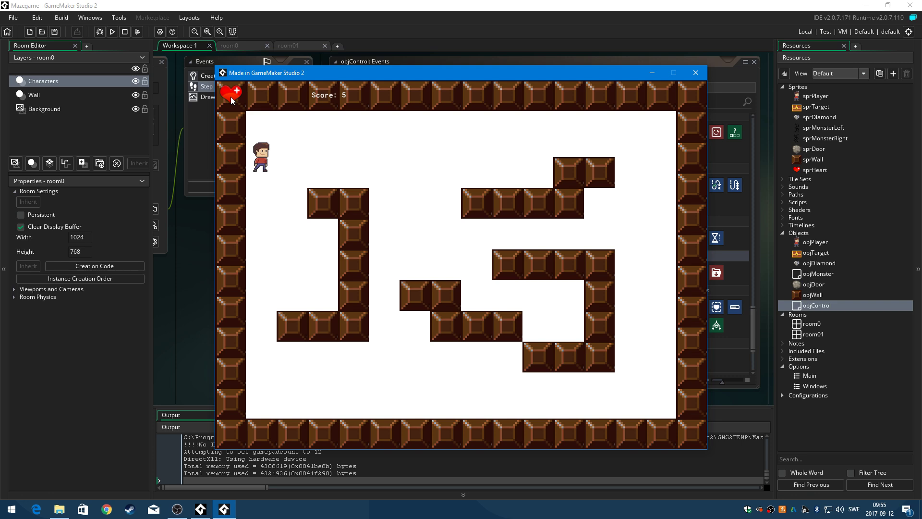
{"action": "left_click", "coordinate": [695, 73]}
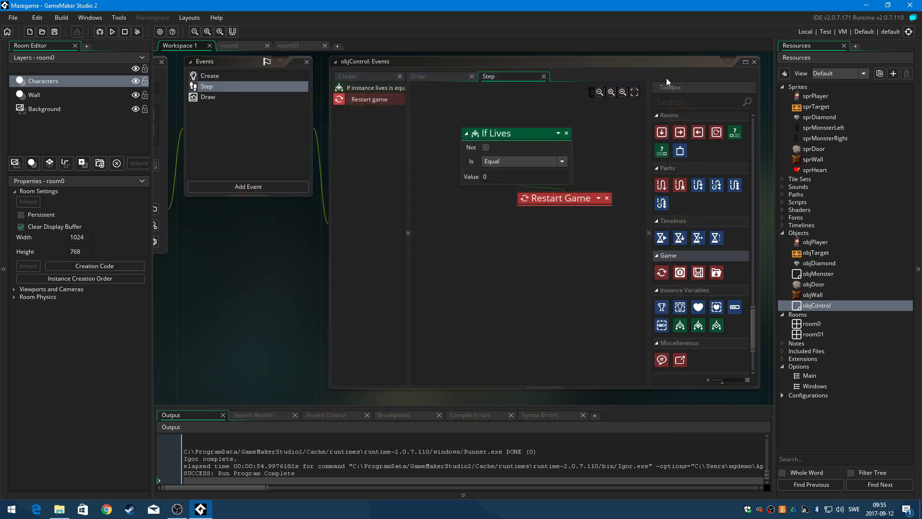